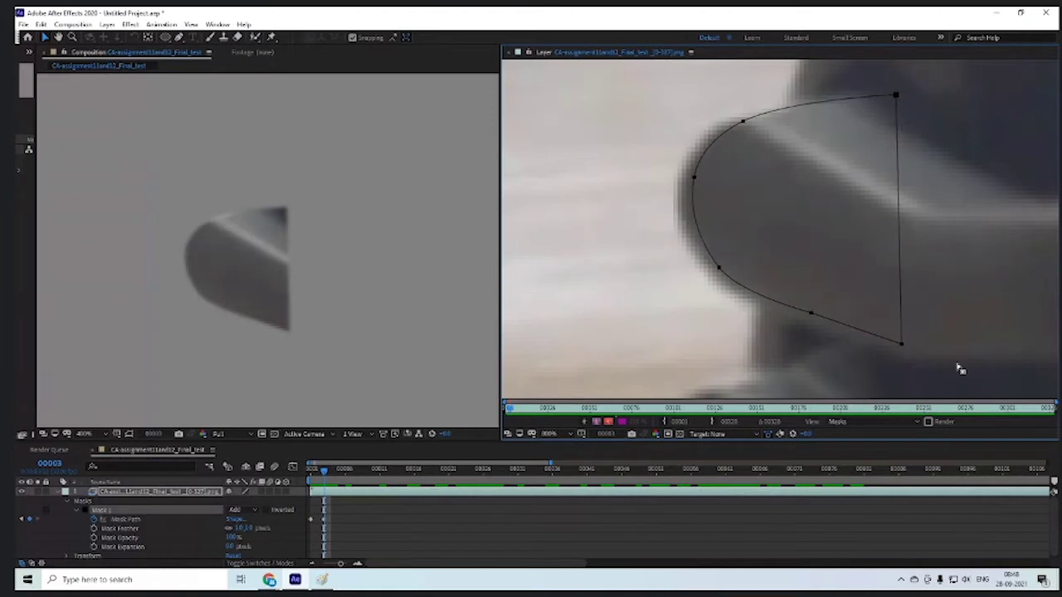
# - Shift the whole mask left and slightly down on frame 3 to line it up with the object's rounded edge
pyautogui.press('Left')
pyautogui.press('Left')
pyautogui.press('Left')
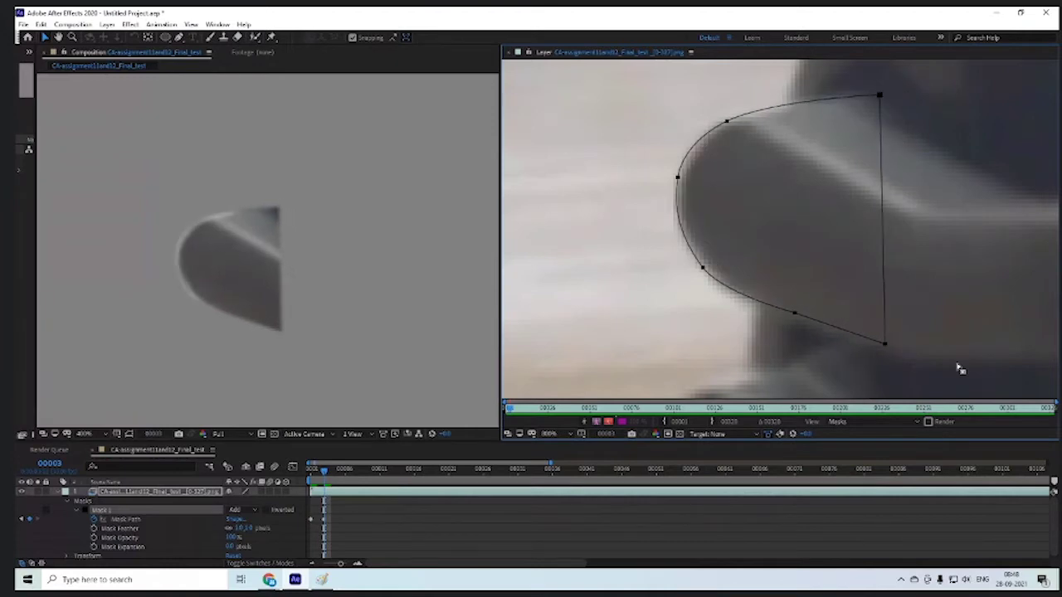
pyautogui.press('Down')
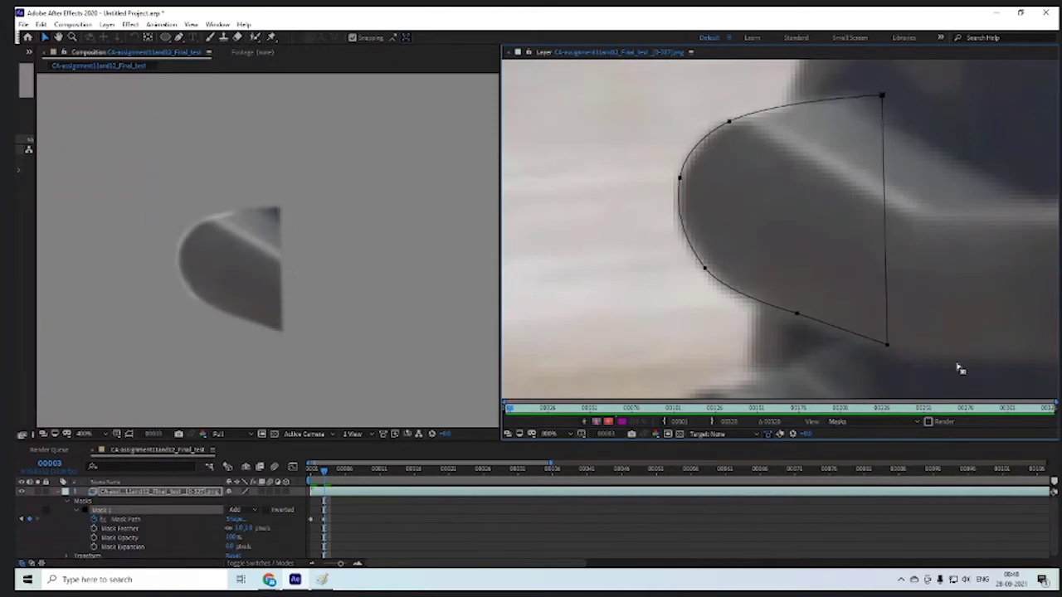
pyautogui.press('Right')
pyautogui.press('Right')
pyautogui.press('Right')
pyautogui.press('Right')
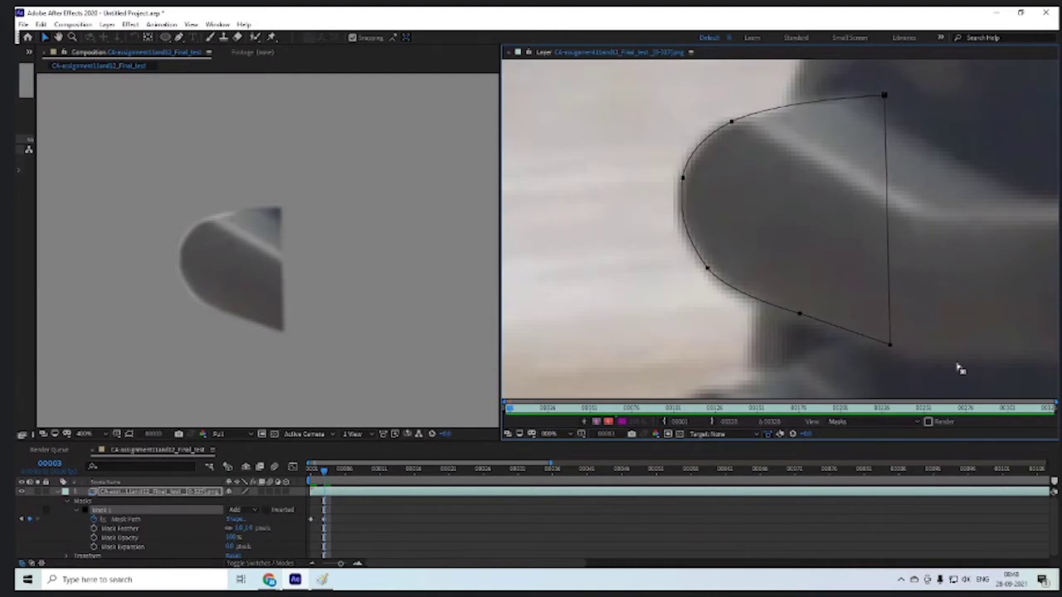
# - On frame 1, add a vertex with the Pen tool midway along the mask's upper edge
pyautogui.press('pageup')
pyautogui.press('pageup')
pyautogui.press('pageup')
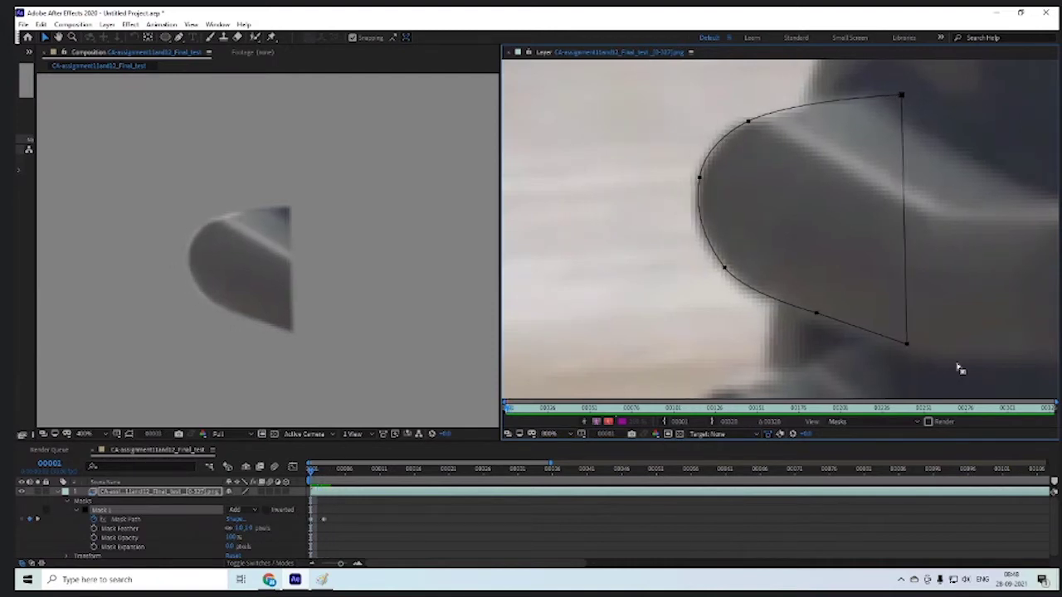
pyautogui.press('pagedown')
pyautogui.moveTo(178, 37); pyautogui.dragTo(221, 50)
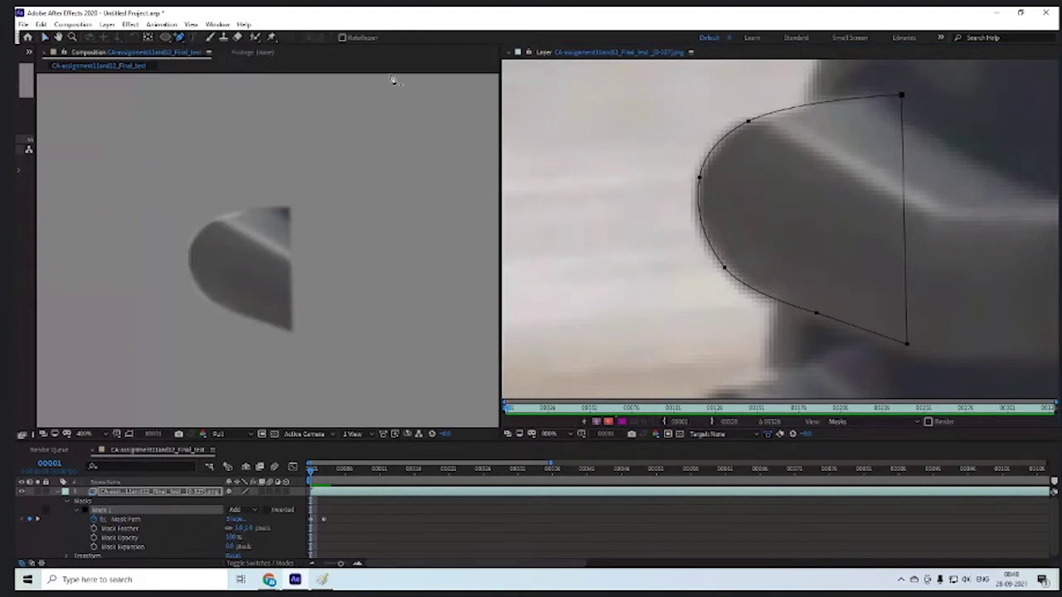
pyautogui.click(805, 105)
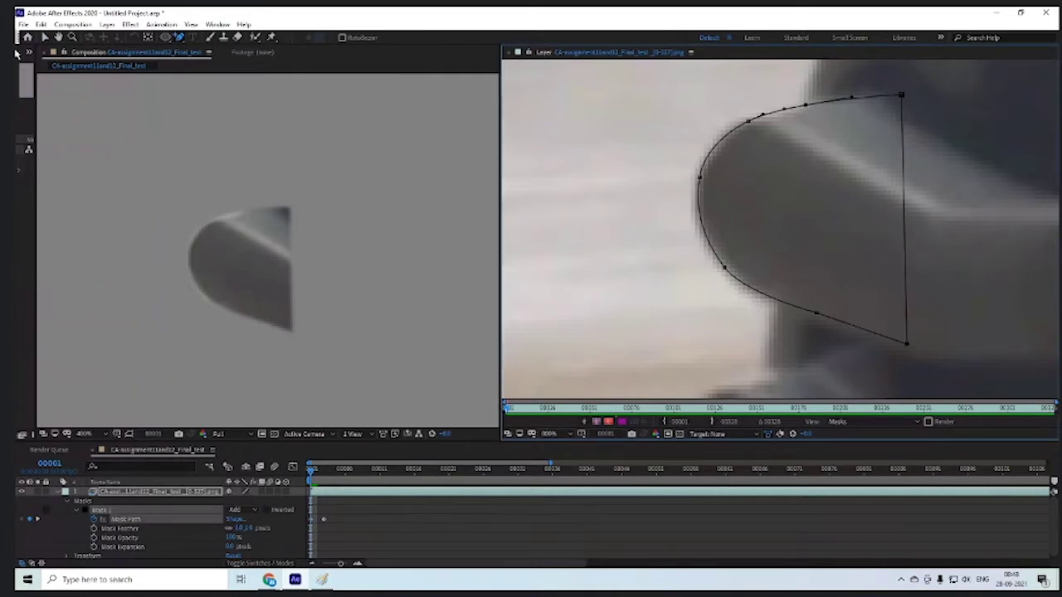
pyautogui.click(45, 37)
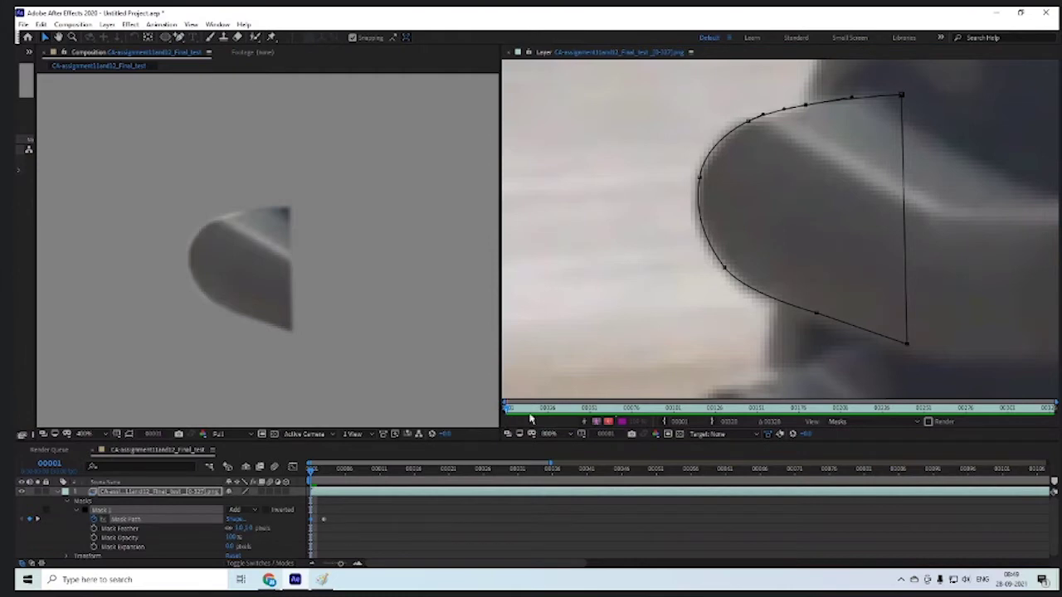
# - Reshape the mask's top edge on frame 1, with the added vertex slightly lower and the upper-right corner moved down
pyautogui.hotkey('ctrl', 'z')
pyautogui.hotkey('ctrl', 'z')
pyautogui.hotkey('ctrl', 'z')
pyautogui.hotkey('ctrl', 'z')
pyautogui.hotkey('ctrl', 'z')
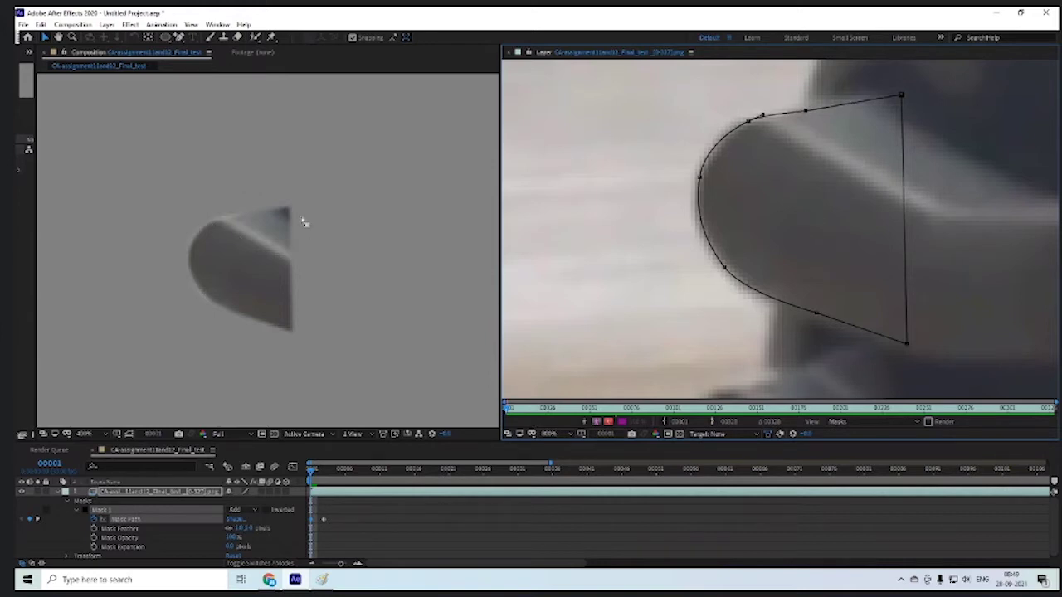
pyautogui.moveTo(901, 97); pyautogui.dragTo(898, 121)
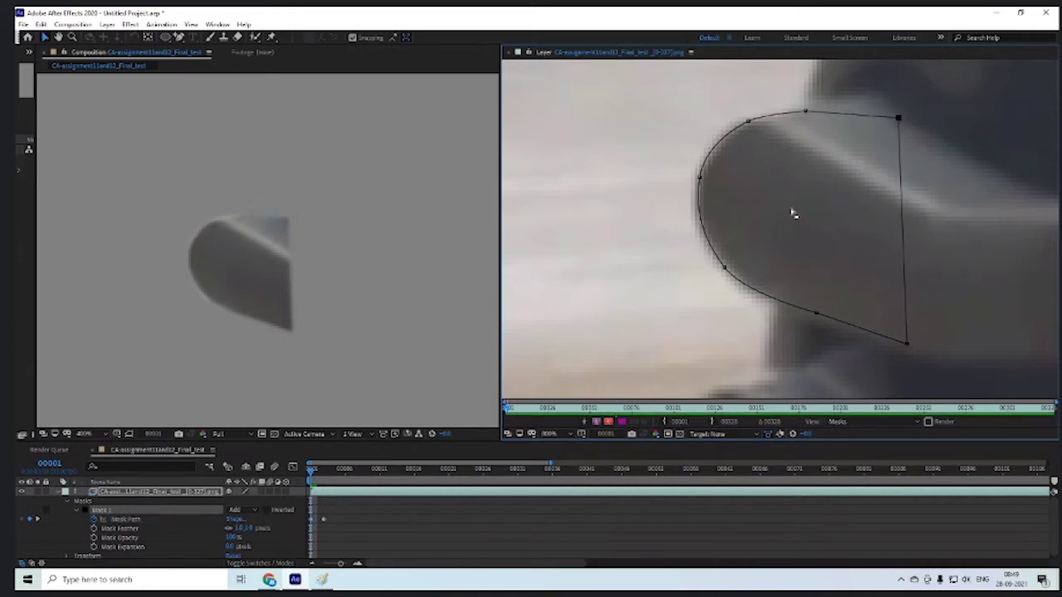
# - Delete the frame 3 Mask Path keyframe and shift the whole mask left on that frame to fit the object's rounded edge
pyautogui.click(323, 521)
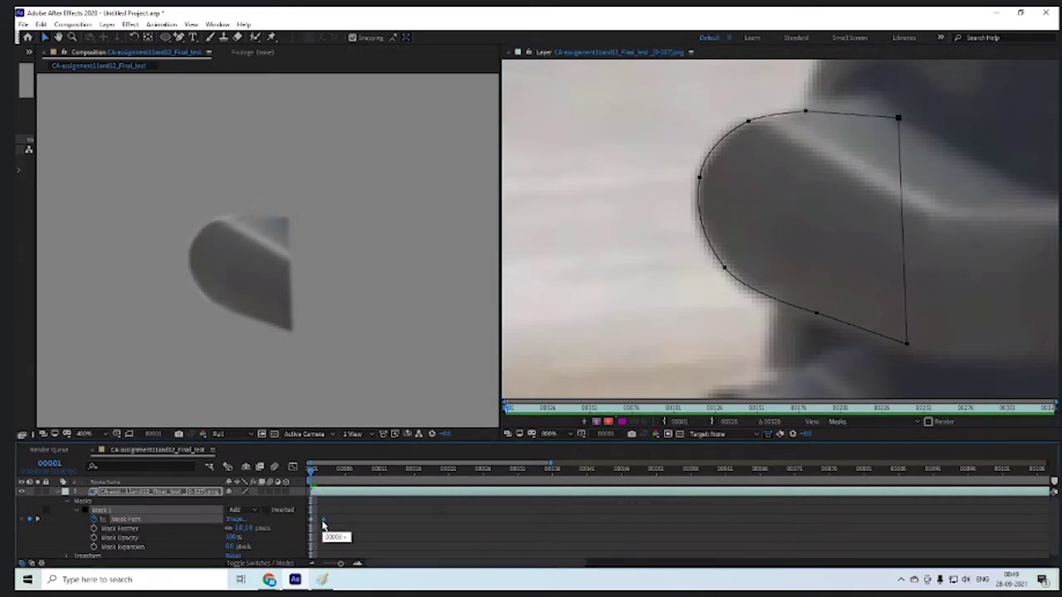
pyautogui.click(323, 522)
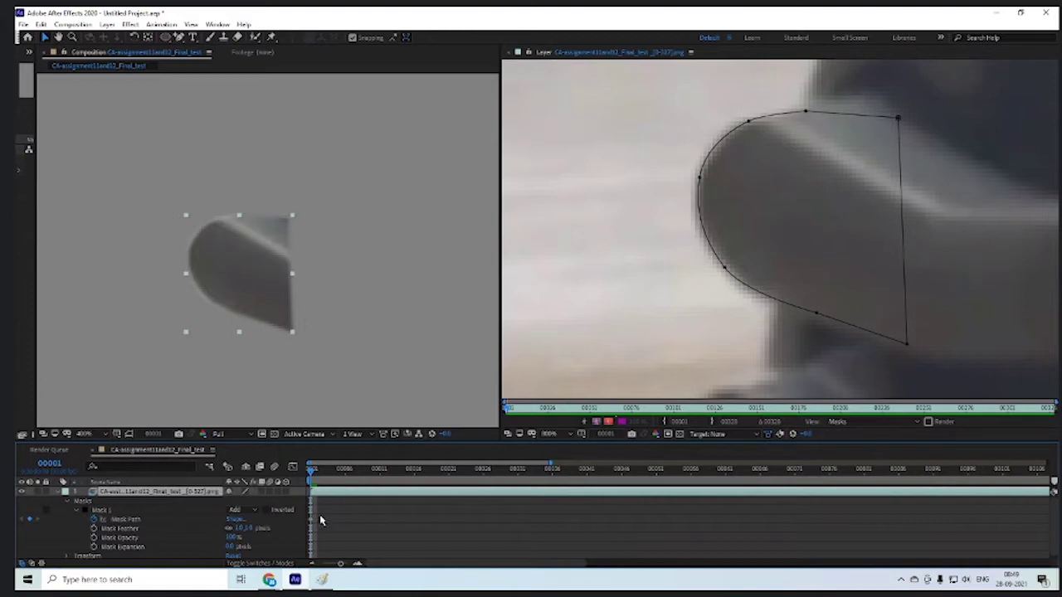
pyautogui.press('pagedown')
pyautogui.press('pagedown')
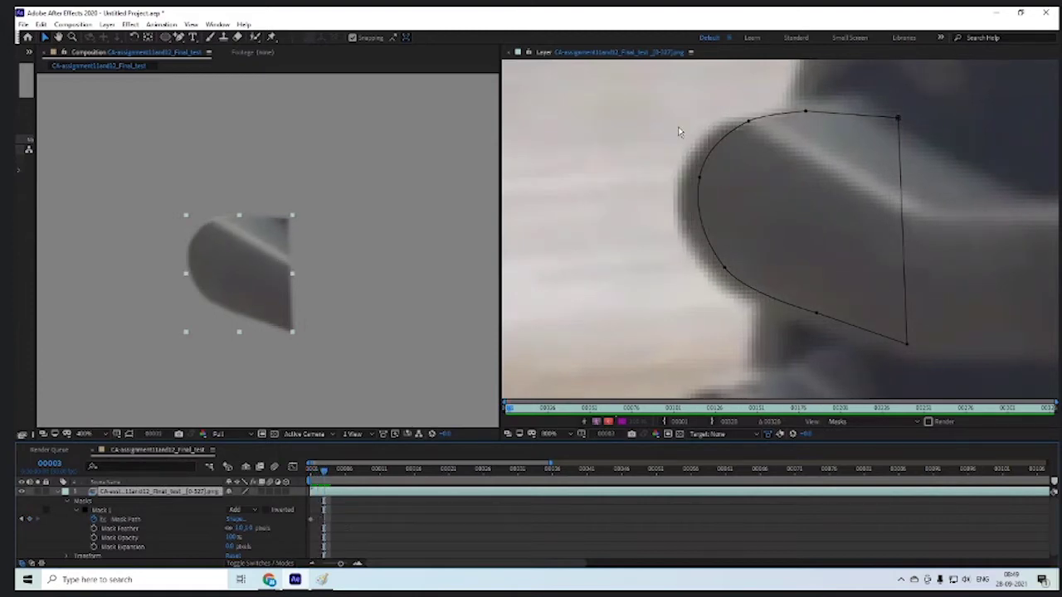
pyautogui.moveTo(660, 98); pyautogui.dragTo(940, 360)
pyautogui.press('Left')
pyautogui.press('Left')
pyautogui.press('Left')
pyautogui.press('Left')
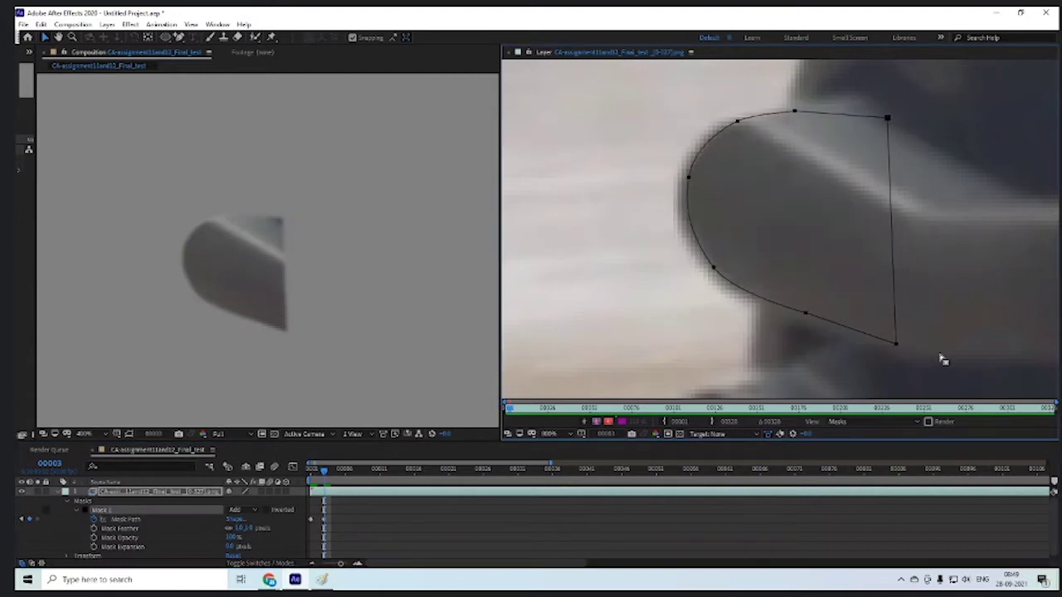
pyautogui.press('Right')
pyautogui.press('Right')
pyautogui.press('Right')
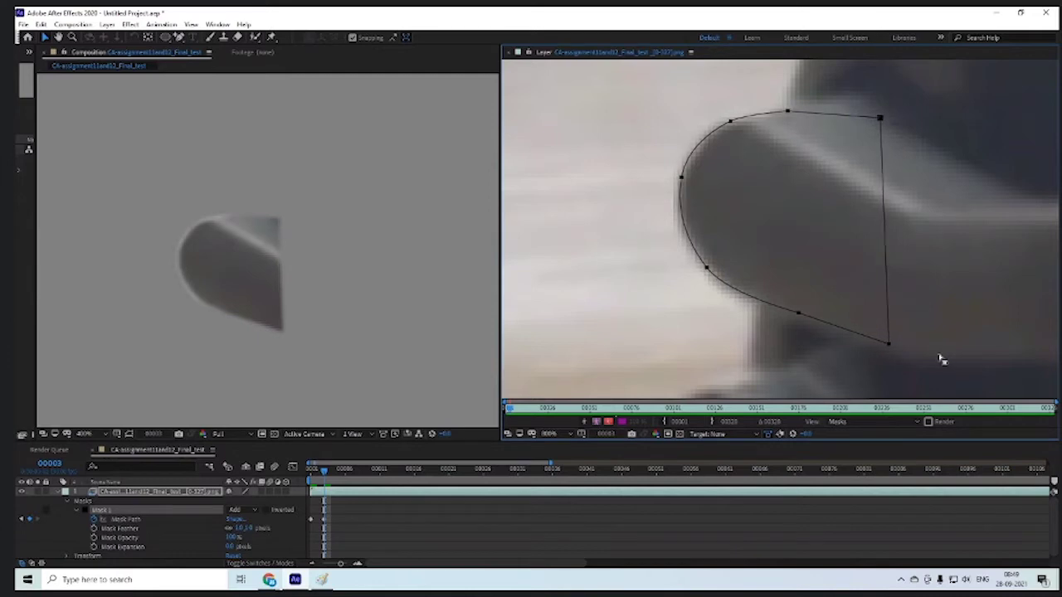
pyautogui.press('pageup')
pyautogui.press('pageup')
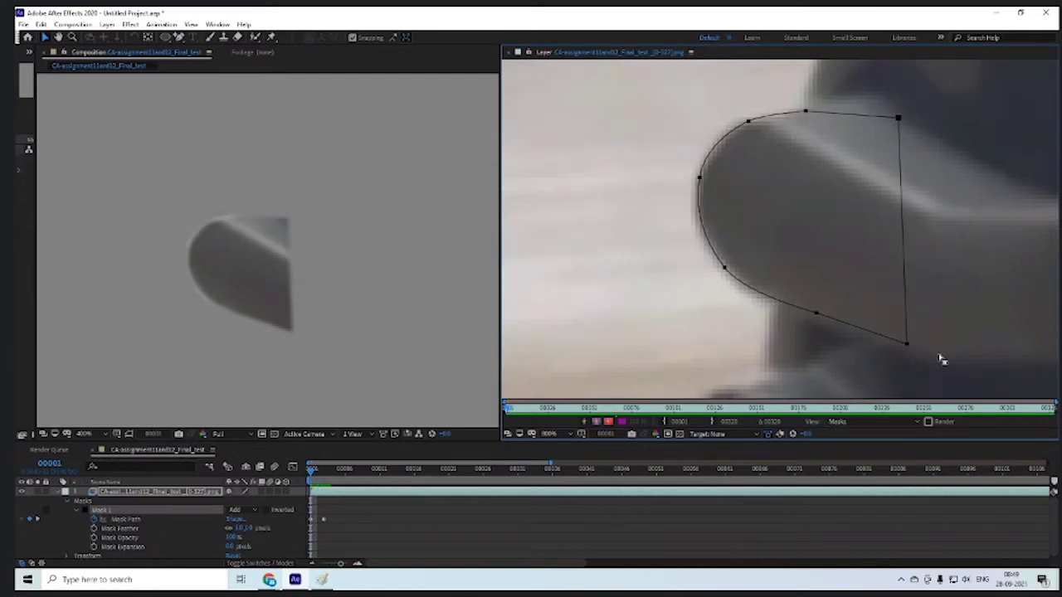
# - On frame 4, shift the whole mask left and slightly down to fit the object's rounded edge
pyautogui.press('pagedown')
pyautogui.press('pagedown')
pyautogui.press('pagedown')
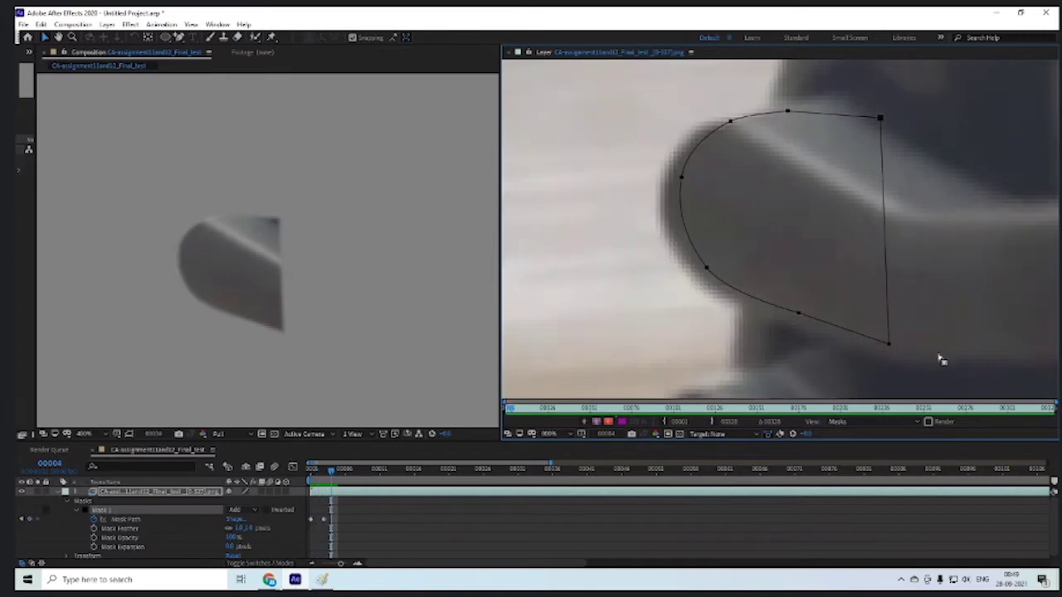
pyautogui.press('pagedown')
pyautogui.press('pageup')
pyautogui.moveTo(671, 80); pyautogui.dragTo(926, 366)
pyautogui.moveTo(927, 205); pyautogui.dragTo(904, 268)
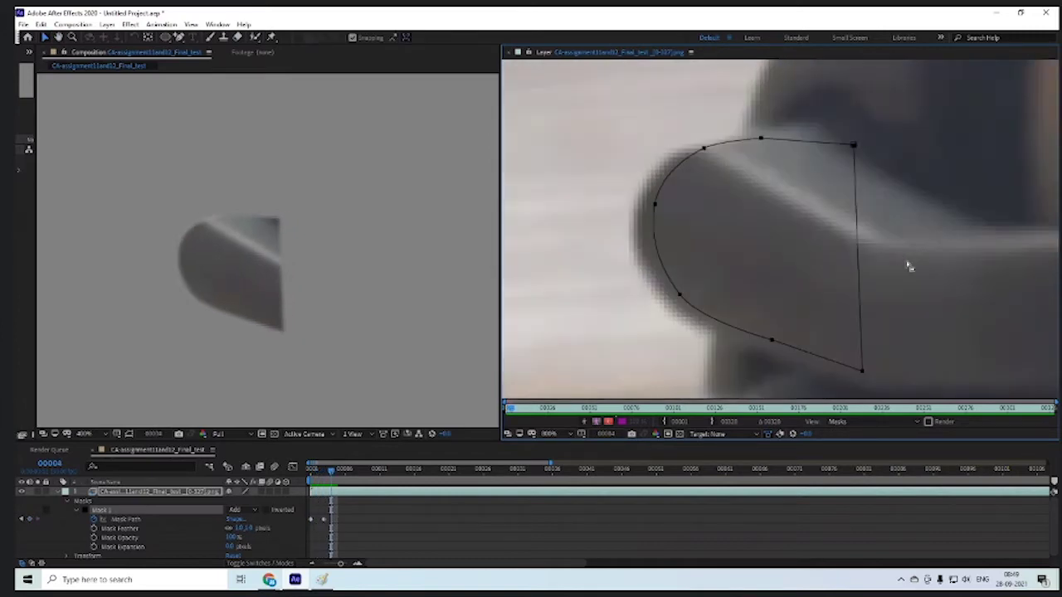
pyautogui.press('Left')
pyautogui.press('Left')
pyautogui.press('Left')
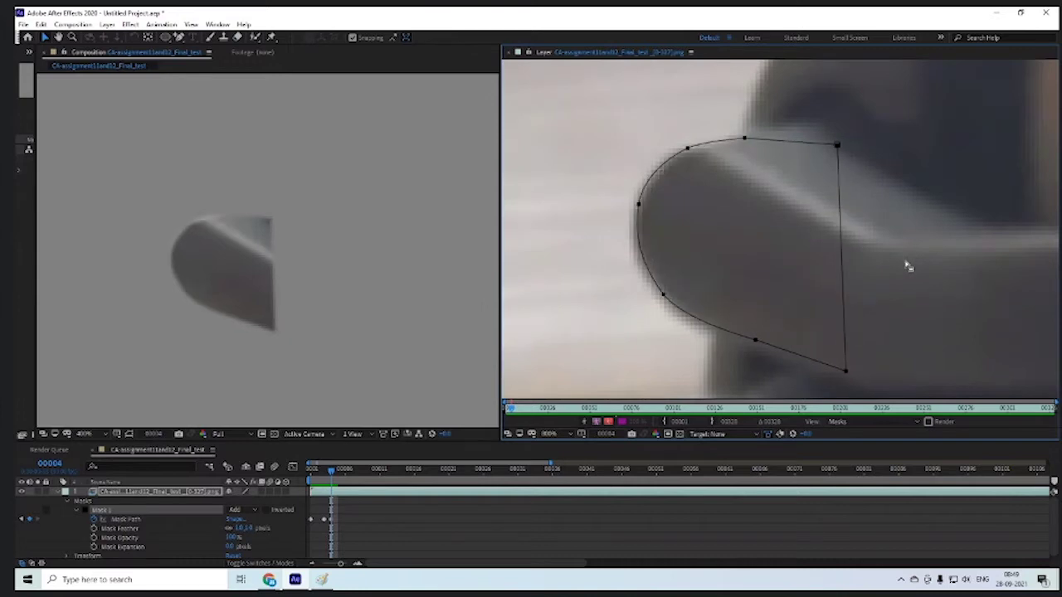
pyautogui.press('Down')
pyautogui.press('Down')
pyautogui.press('Down')
pyautogui.press('Left')
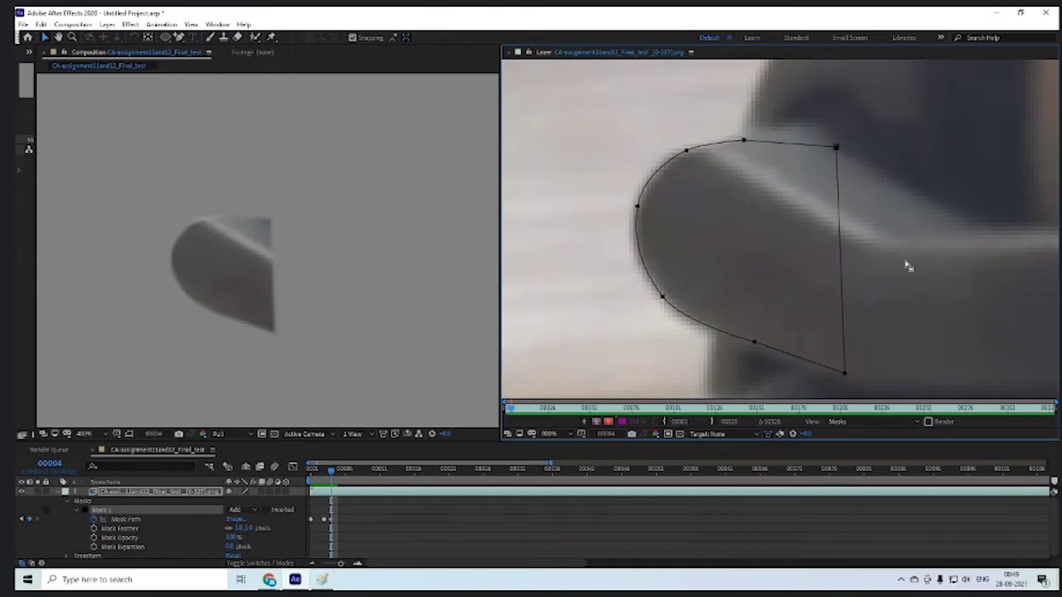
# - Compare how the mask fits the object's edge on frames 3 and 4
pyautogui.press('pageup')
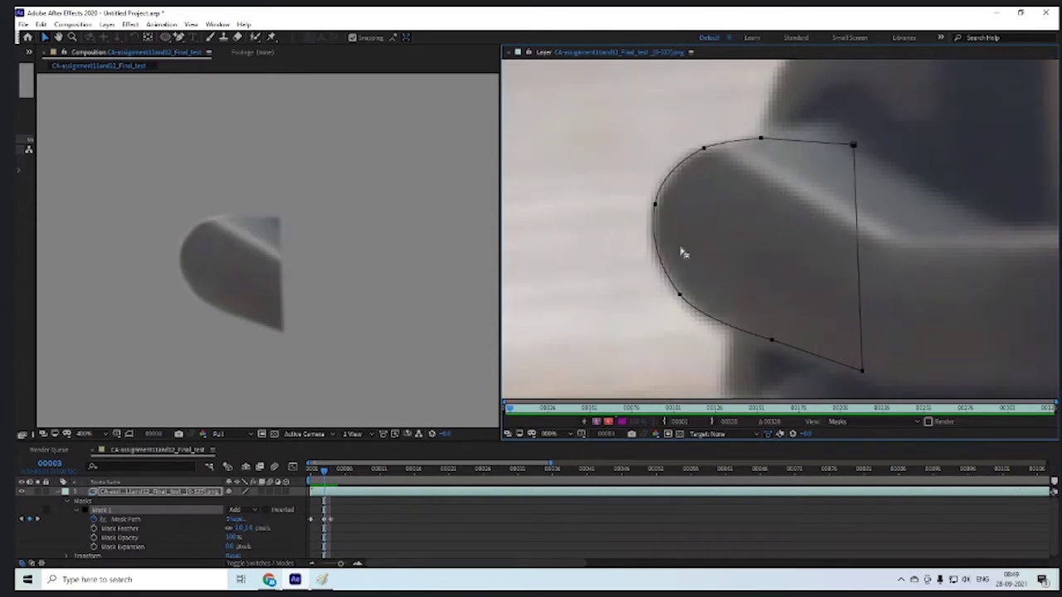
pyautogui.press('pagedown')
pyautogui.press('pageup')
pyautogui.press('pagedown')
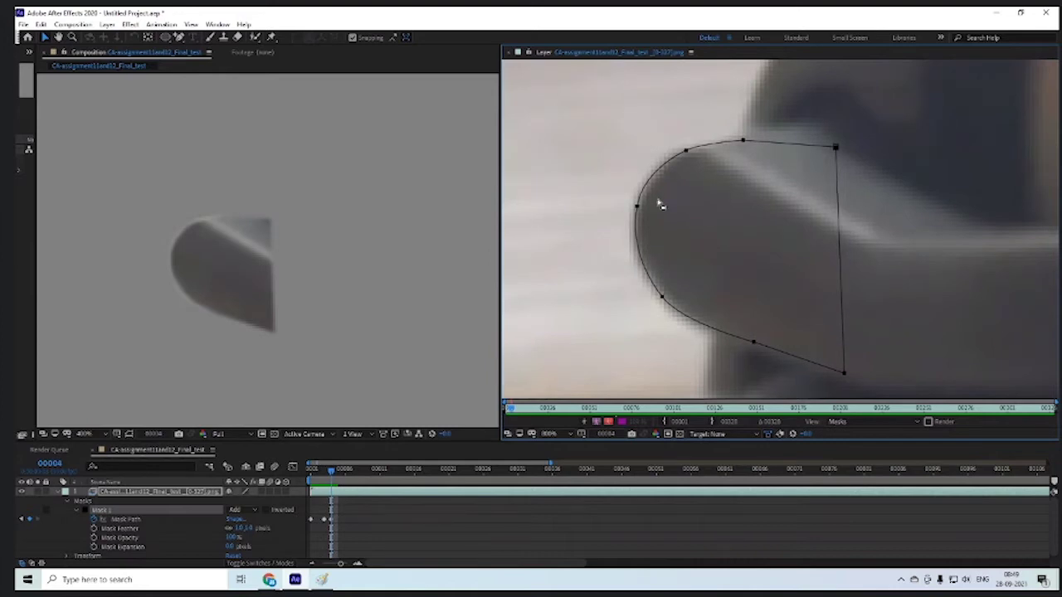
pyautogui.press('pageup')
pyautogui.press('pagedown')
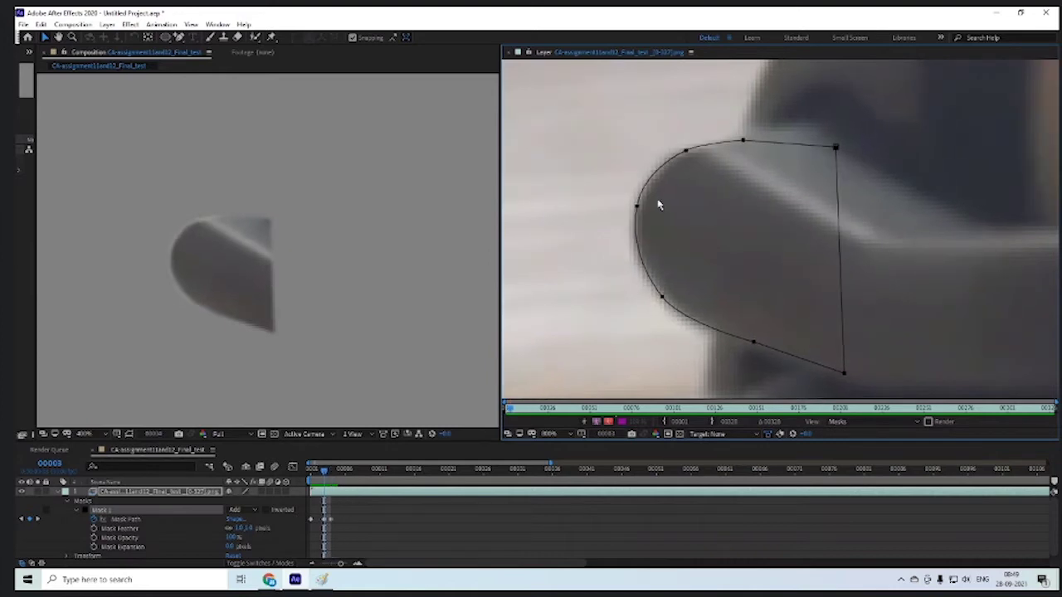
pyautogui.press('pageup')
pyautogui.press('pagedown')
# - On frame 5, nudge the whole mask left and slightly down to follow the object's edge
pyautogui.press('pagedown')
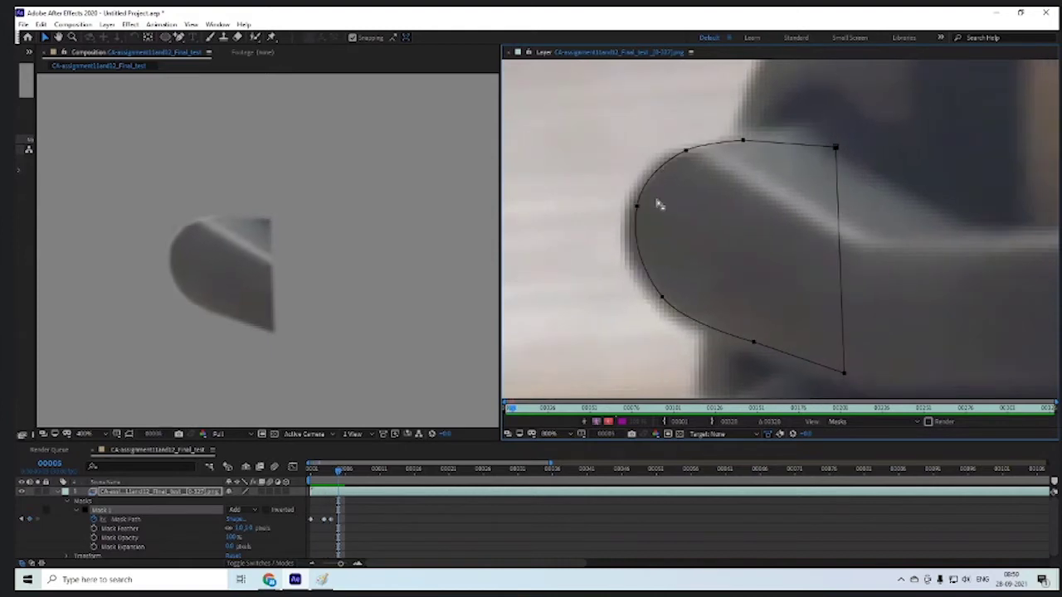
pyautogui.press('pageup')
pyautogui.press('pageup')
pyautogui.press('pagedown')
pyautogui.moveTo(627, 119); pyautogui.dragTo(907, 396)
pyautogui.press('Left')
pyautogui.press('Left')
pyautogui.press('Left')
pyautogui.press('Left')
pyautogui.press('Left')
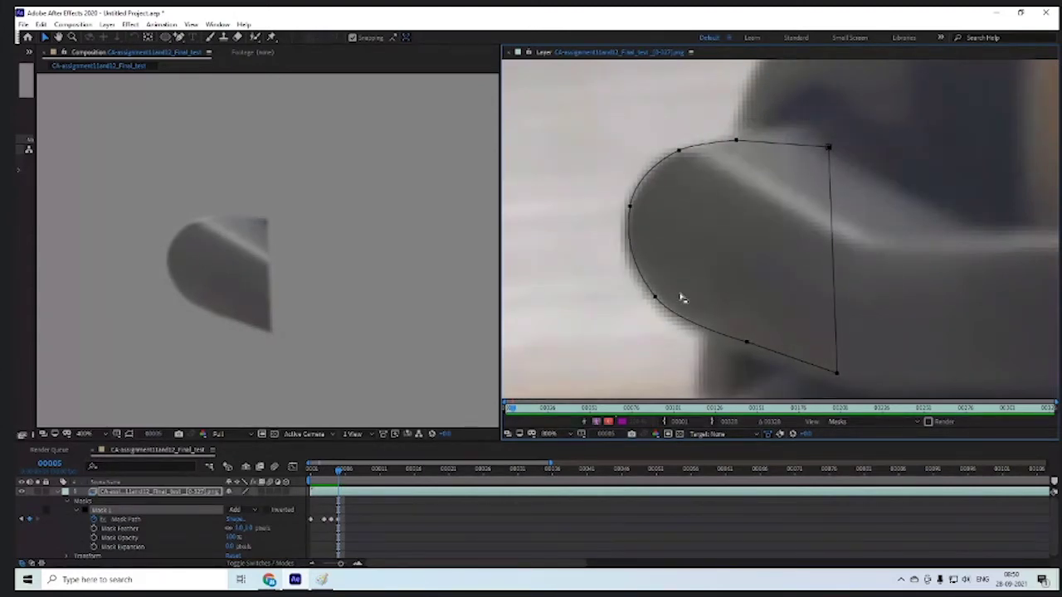
pyautogui.press('Down')
pyautogui.moveTo(681, 299); pyautogui.dragTo(680, 298)
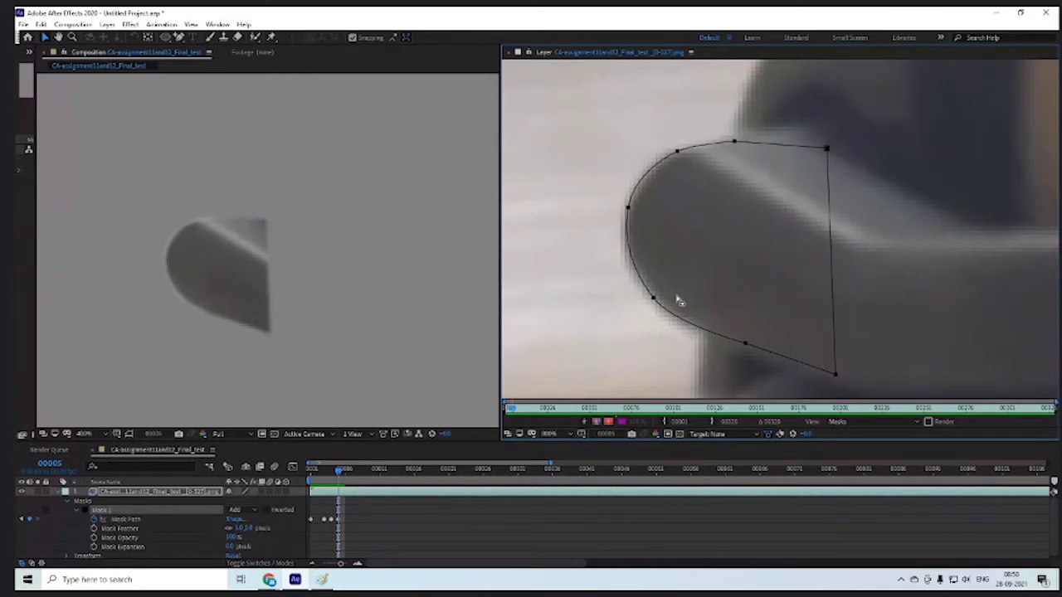
# - Set the Mask Feather of Mask 1 to 0 pixels
pyautogui.click(243, 528)
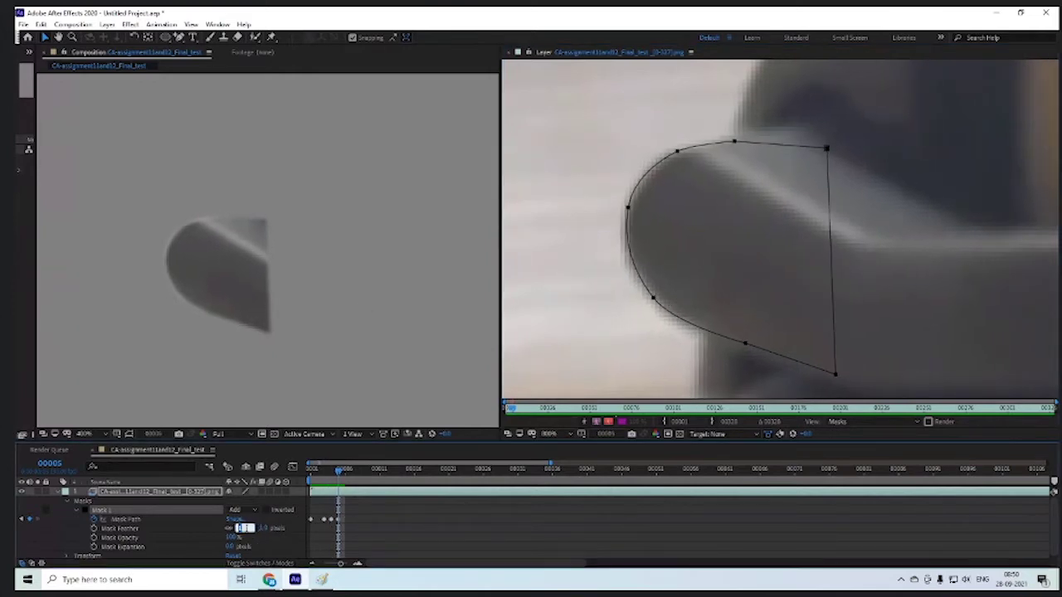
pyautogui.write('0')
pyautogui.press('Return')
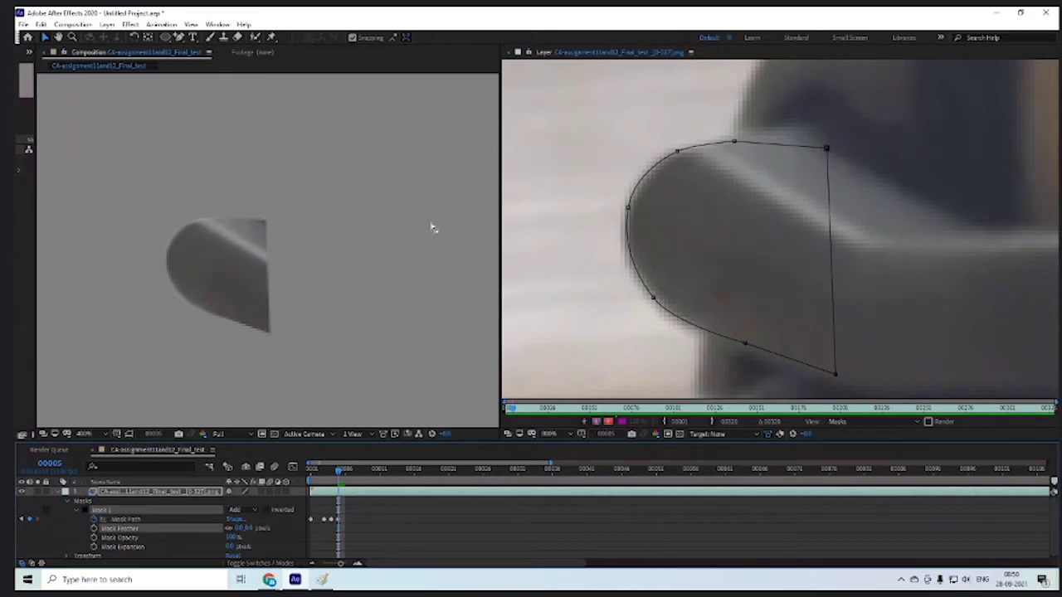
# - On frame 8, shift the whole mask left until its curved side meets the object's rounded end
pyautogui.press('pagedown')
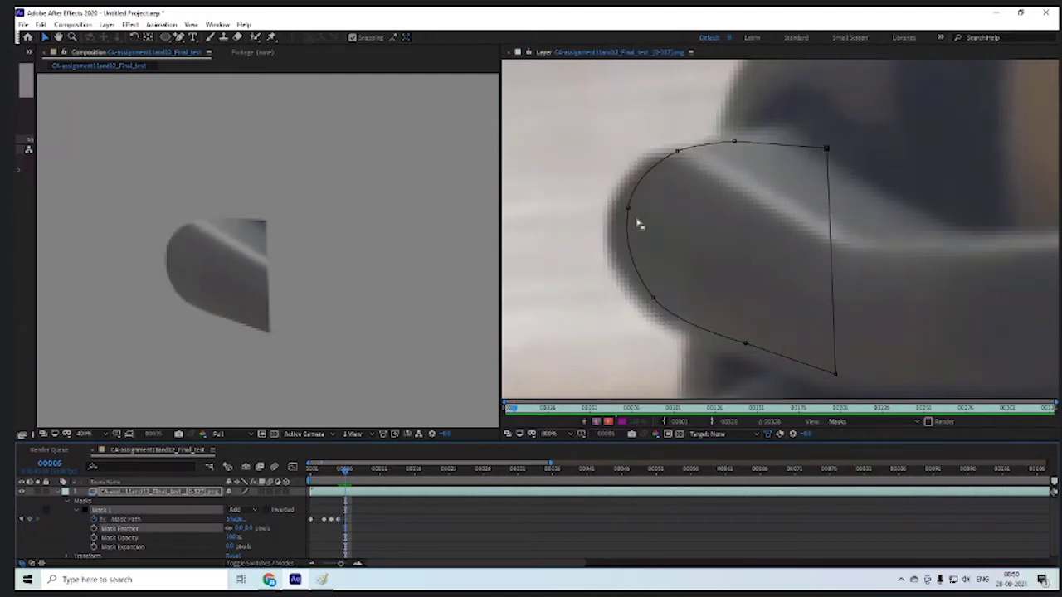
pyautogui.press('pagedown')
pyautogui.press('pageup')
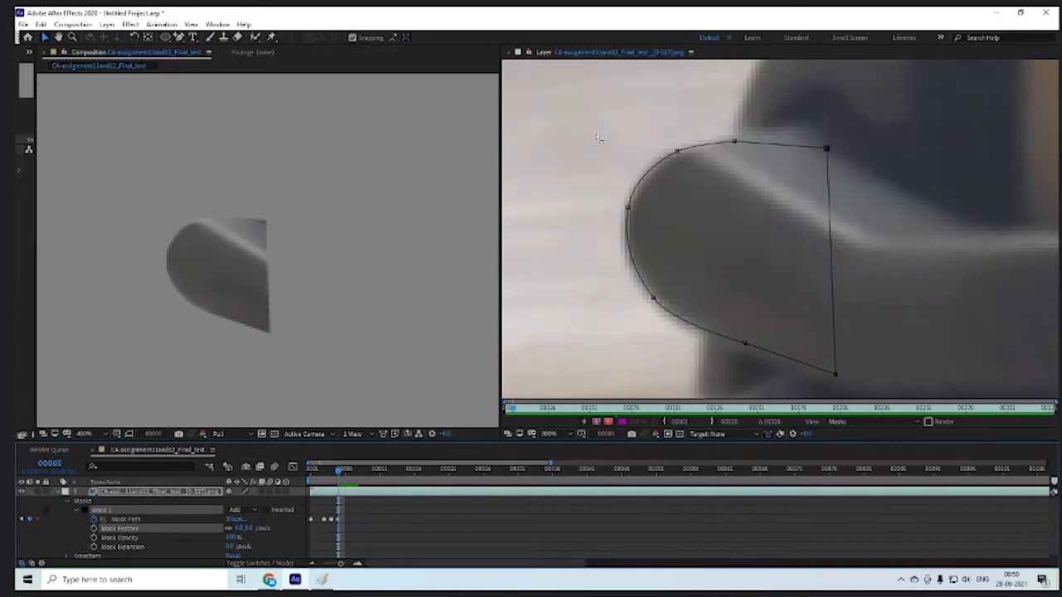
pyautogui.press('pagedown')
pyautogui.press('pagedown')
pyautogui.press('pagedown')
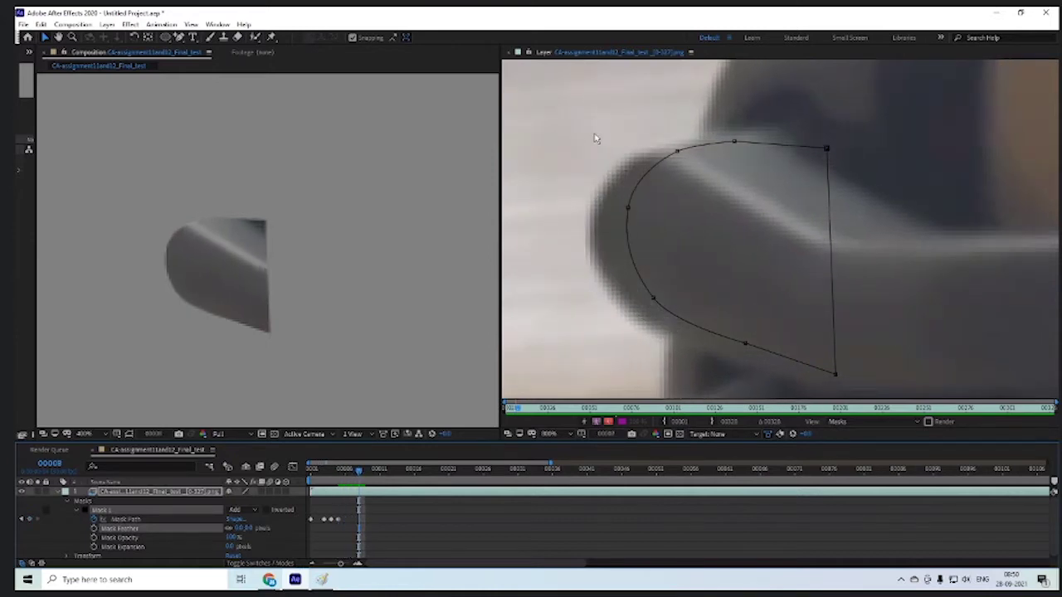
pyautogui.press('pagedown')
pyautogui.press('pageup')
pyautogui.moveTo(595, 139); pyautogui.dragTo(864, 388)
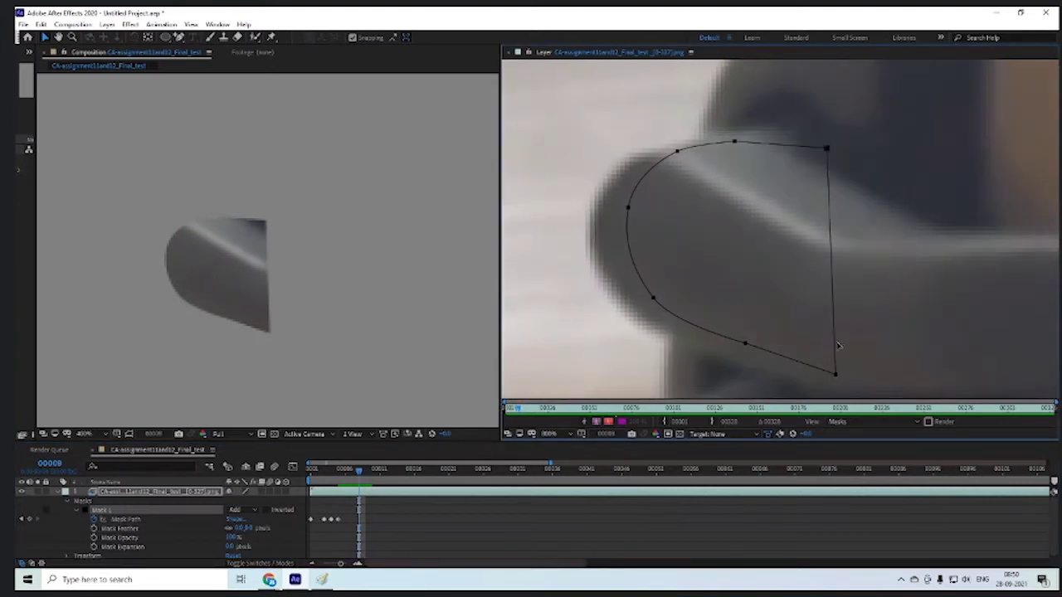
pyautogui.press('Left')
pyautogui.press('Left')
pyautogui.press('Left')
pyautogui.press('Left')
pyautogui.press('Left')
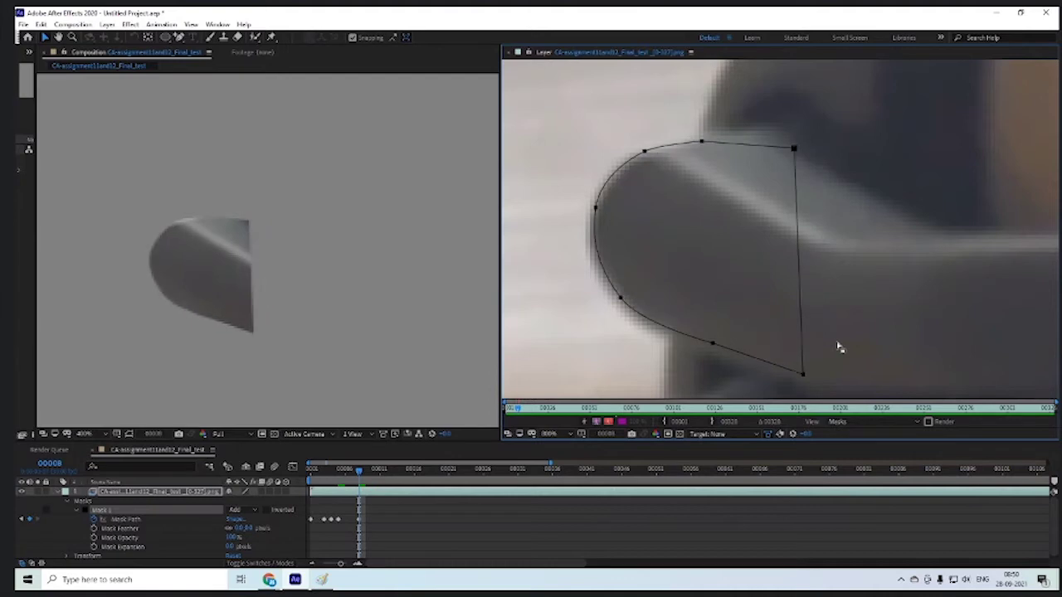
# - Fine-tune the mask on frame 8 slightly further left and down, and check the fit on frame 7
pyautogui.press('Left')
pyautogui.press('Left')
pyautogui.press('Down')
pyautogui.press('Down')
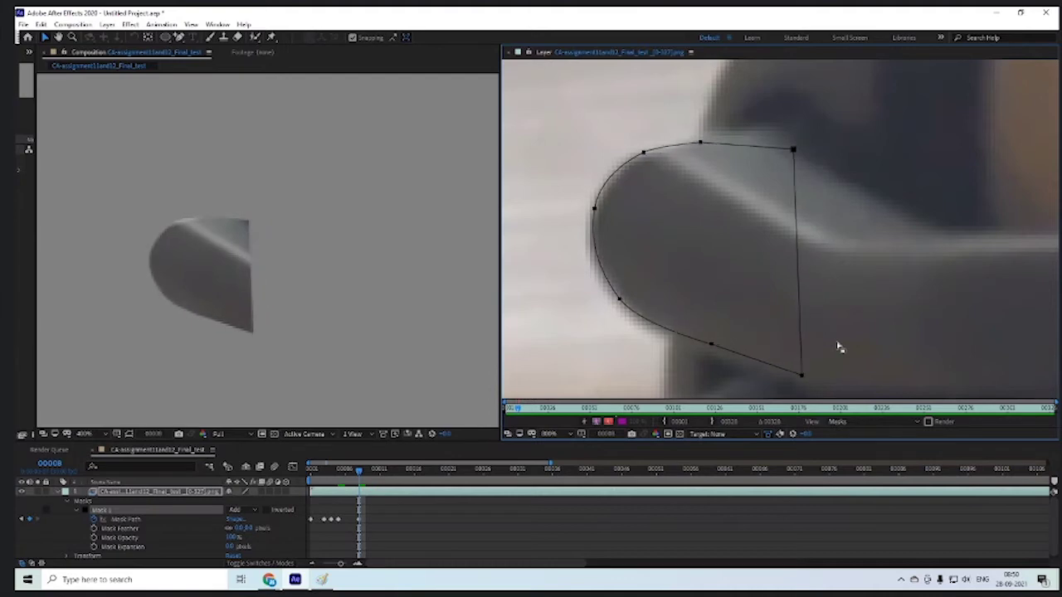
pyautogui.press('Down')
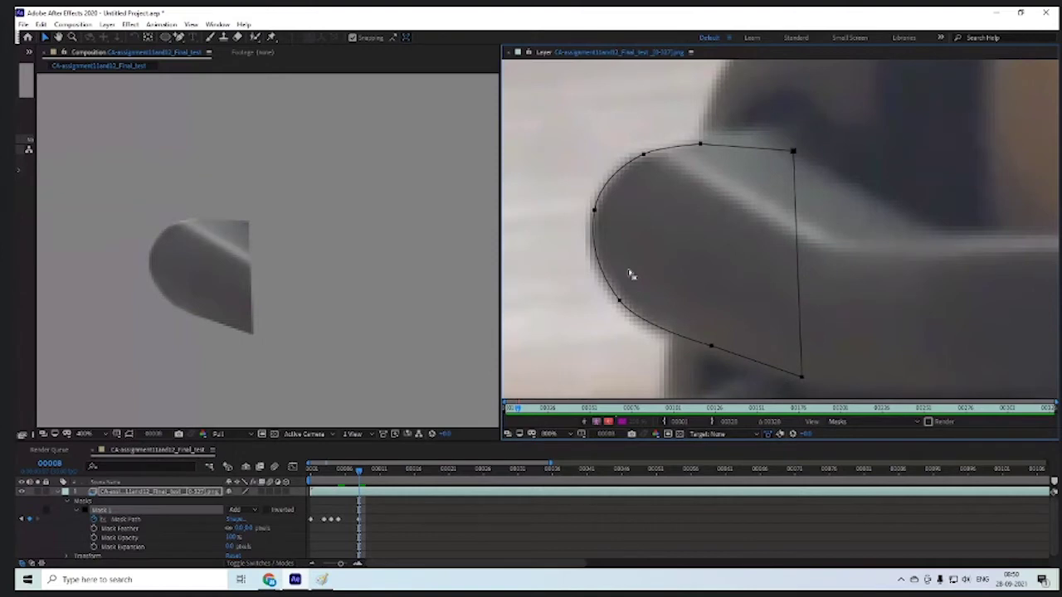
pyautogui.press('pageup')
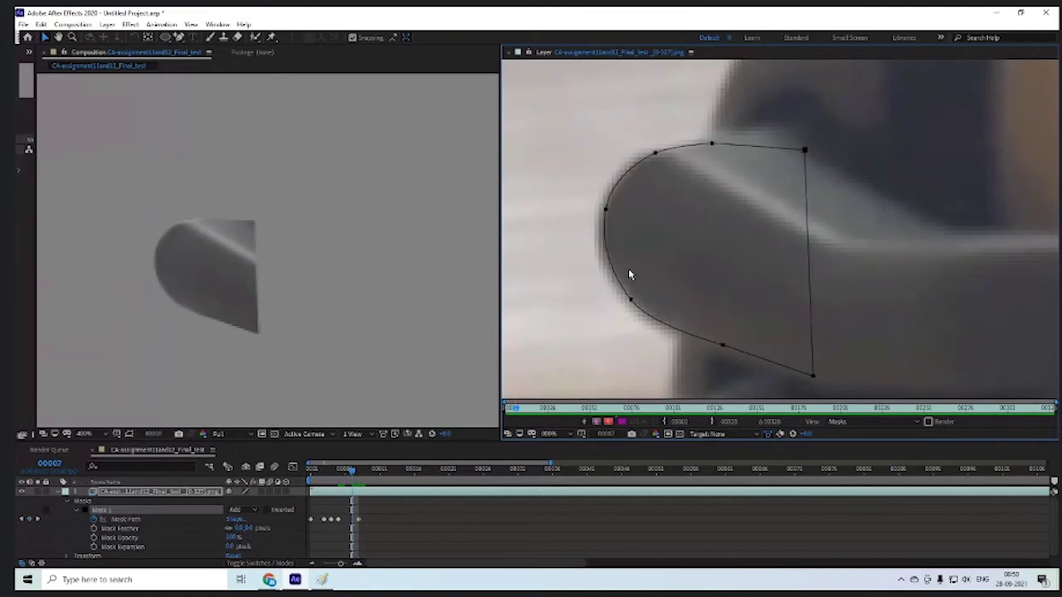
# - On frame 6, nudge the whole mask left and slightly down to follow the object's rounded edge
pyautogui.press('pageup')
pyautogui.press('pagedown')
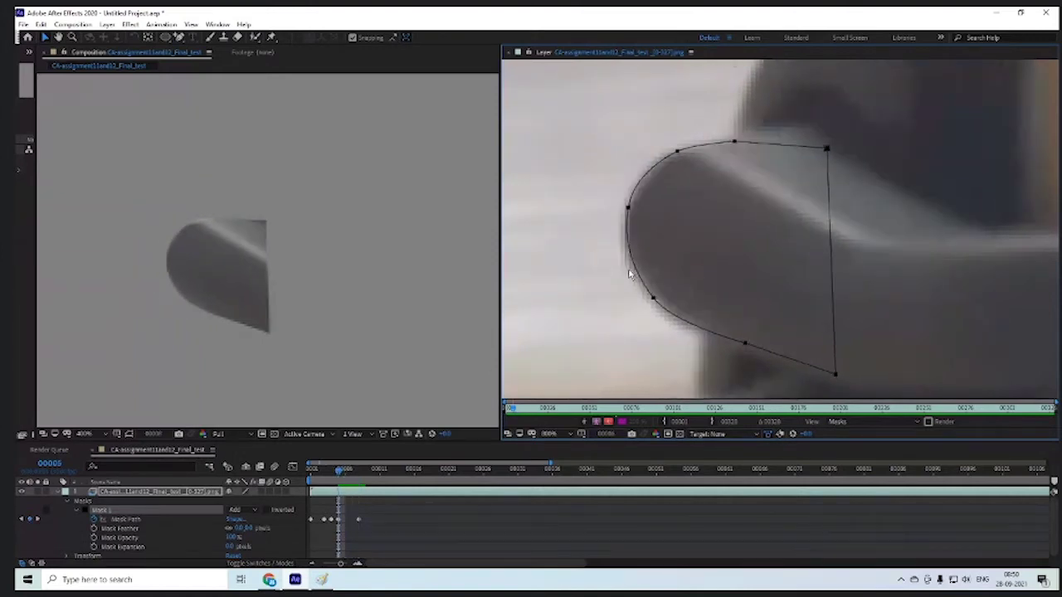
pyautogui.press('pageup')
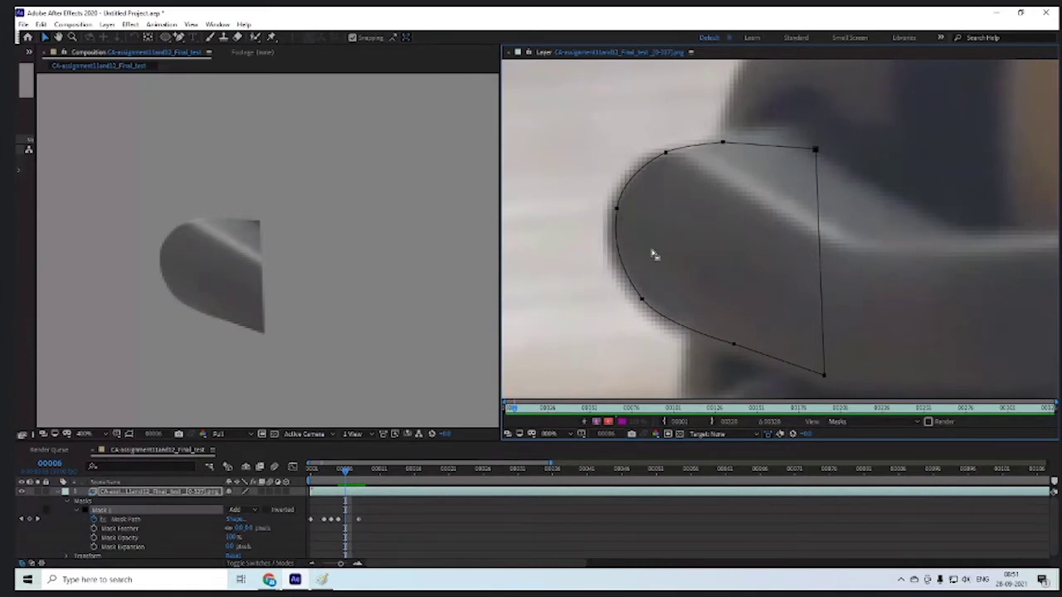
pyautogui.press('Left')
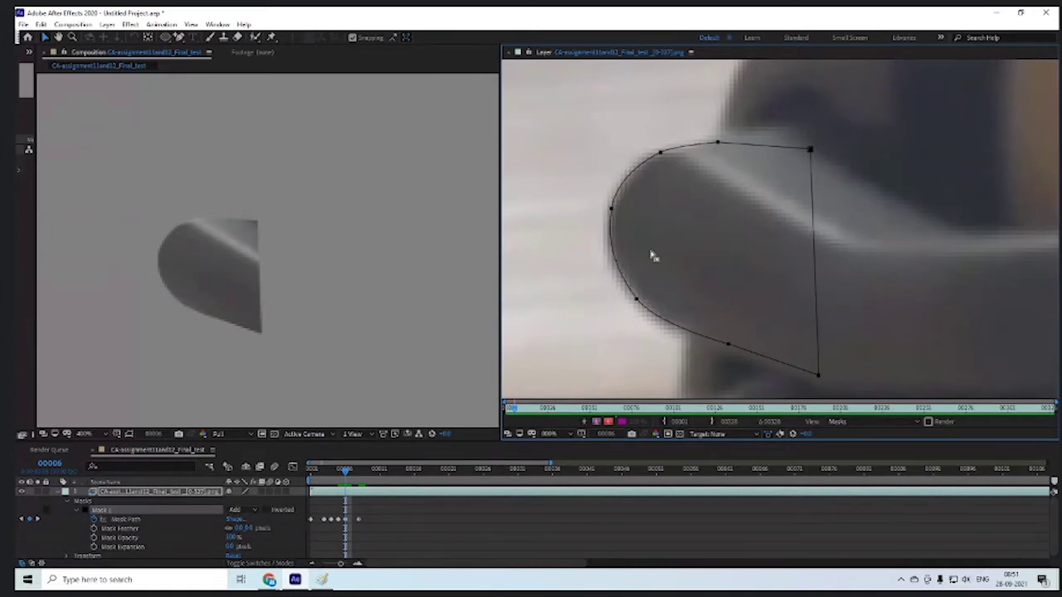
pyautogui.press('Left')
pyautogui.press('Left')
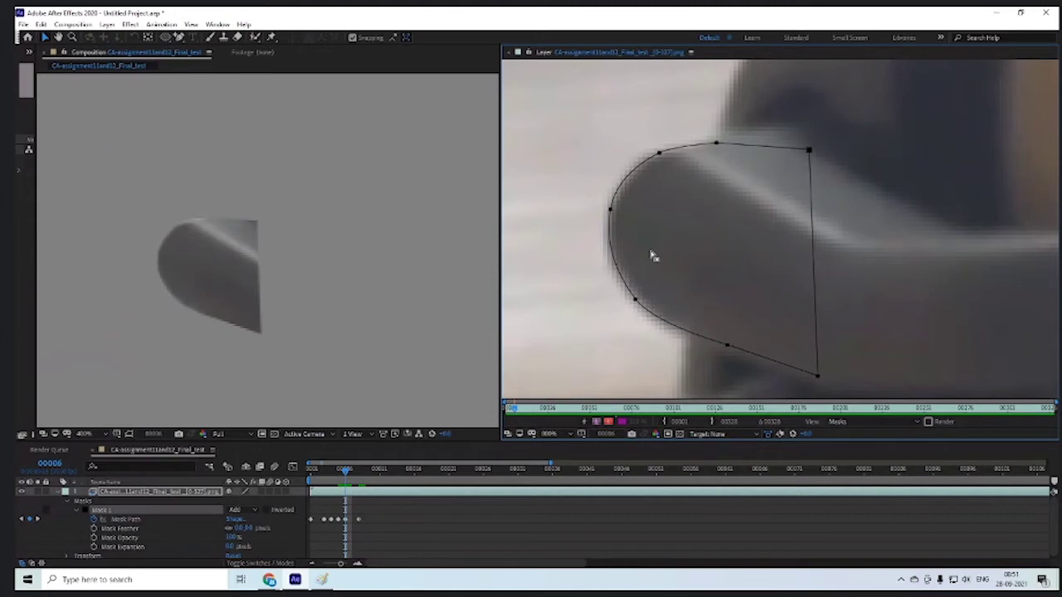
# - Nudge the mask slightly left on frame 7, checking its fit against the neighbouring frames
pyautogui.press('pageup')
pyautogui.press('pagedown')
pyautogui.press('pageup')
pyautogui.press('pagedown')
pyautogui.press('pagedown')
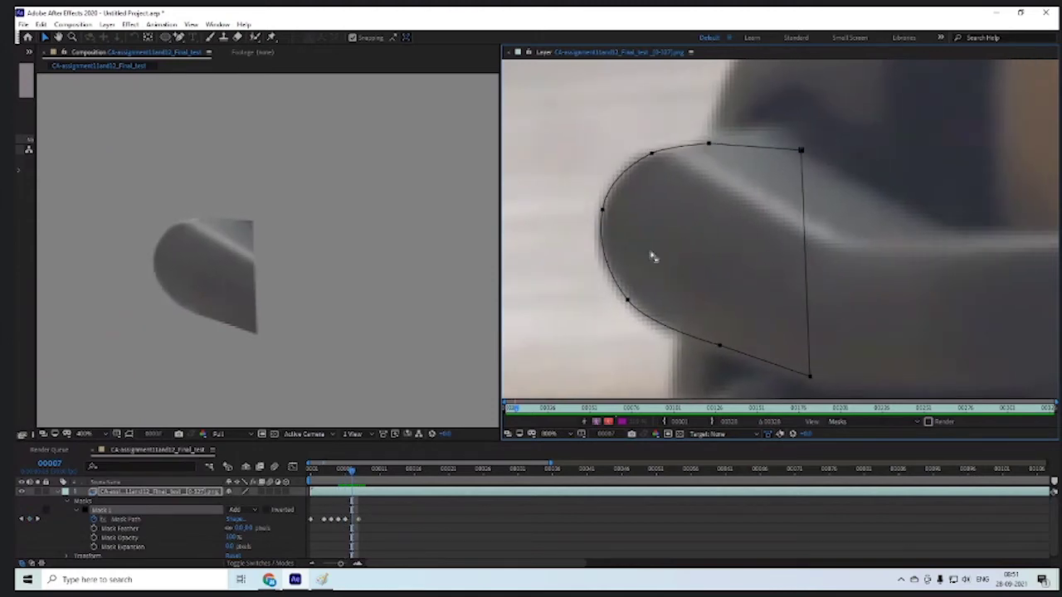
pyautogui.press('pageup')
pyautogui.press('pagedown')
pyautogui.press('pageup')
pyautogui.press('pagedown')
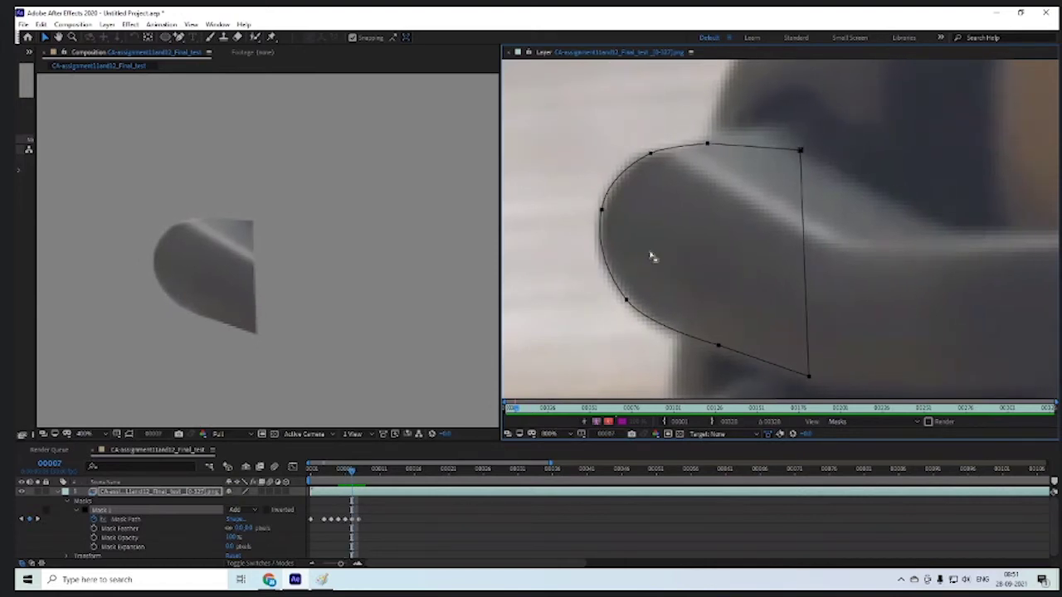
pyautogui.press('pageup')
pyautogui.press('pagedown')
pyautogui.press('pageup')
pyautogui.press('pagedown')
pyautogui.press('pagedown')
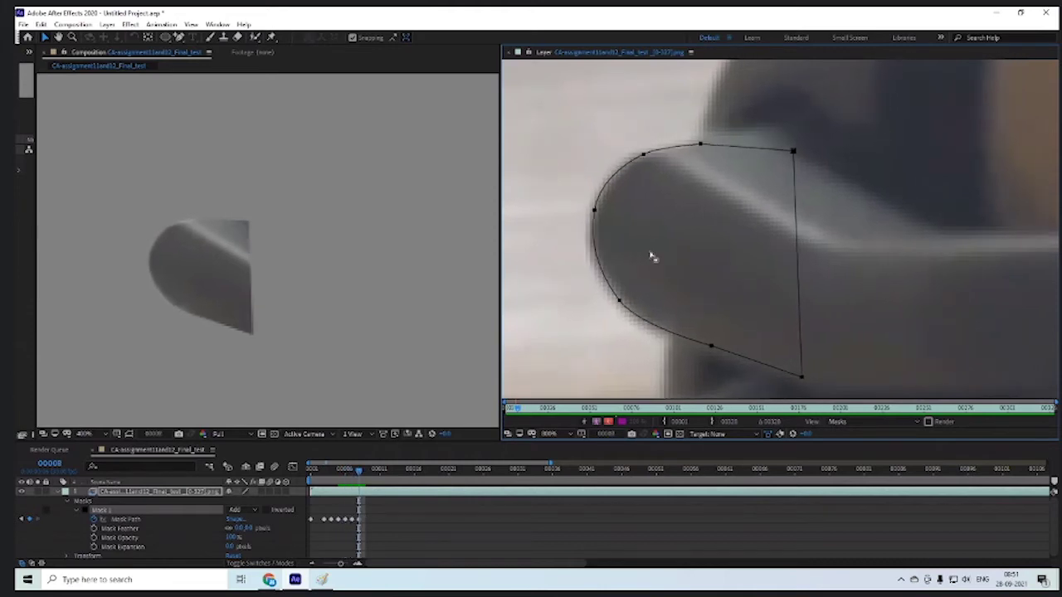
# - On frame 10, shift the whole mask left until its curved side meets the object's rounded end
pyautogui.press('pagedown')
pyautogui.press('pageup')
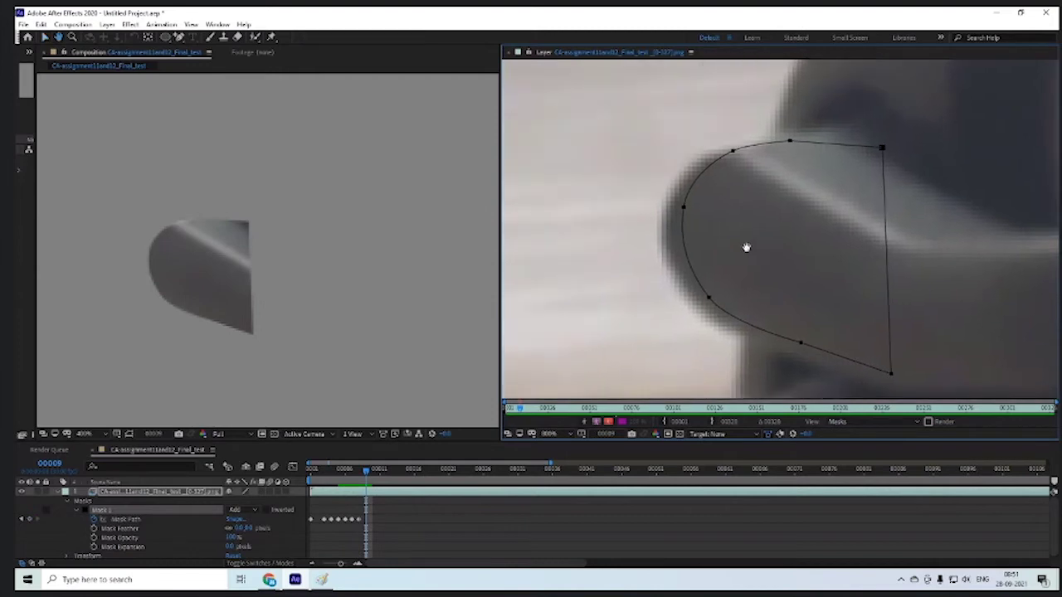
pyautogui.press('pagedown')
pyautogui.press('pagedown')
pyautogui.press('pagedown')
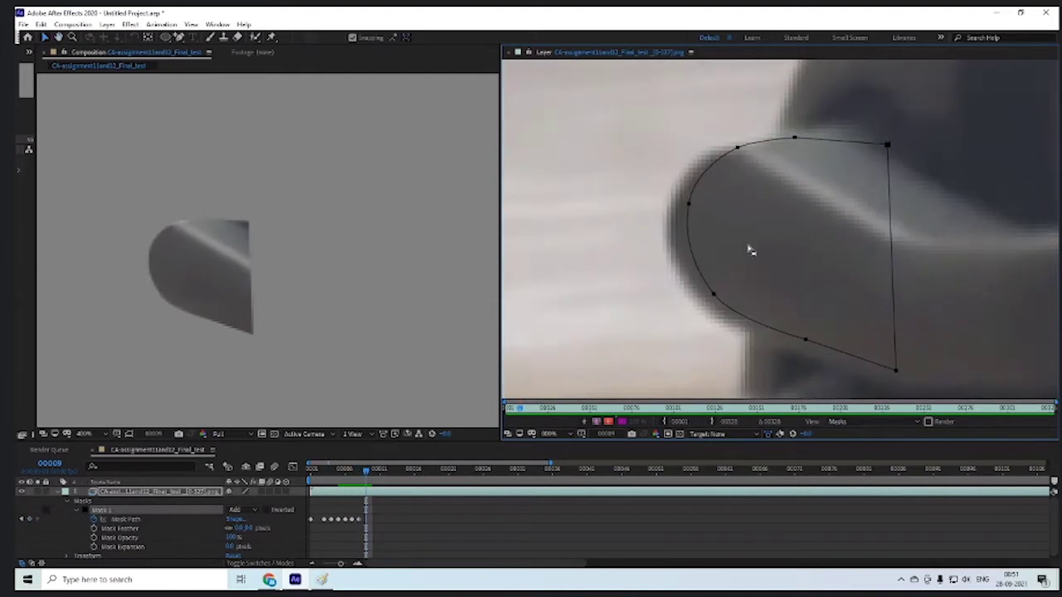
pyautogui.press('pageup')
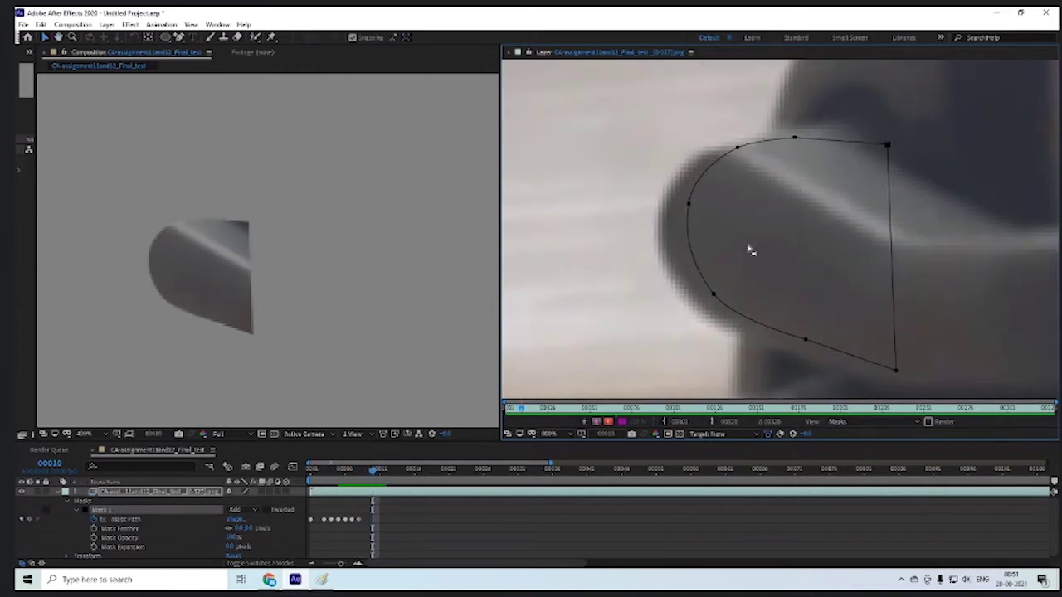
pyautogui.moveTo(657, 117); pyautogui.dragTo(943, 394)
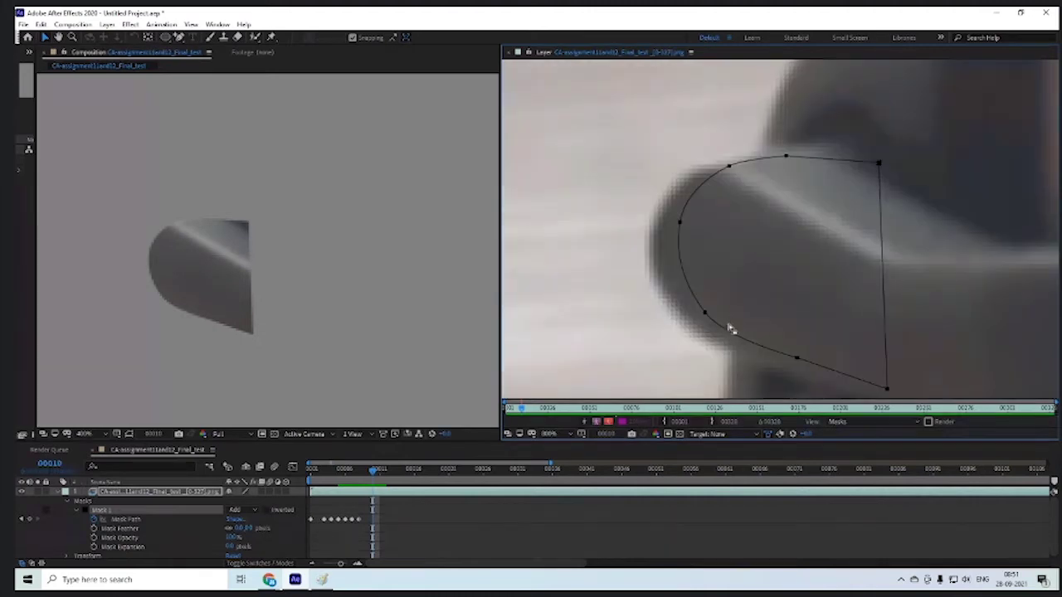
pyautogui.press('Left')
pyautogui.press('Left')
pyautogui.press('Left')
pyautogui.press('Left')
pyautogui.press('Left')
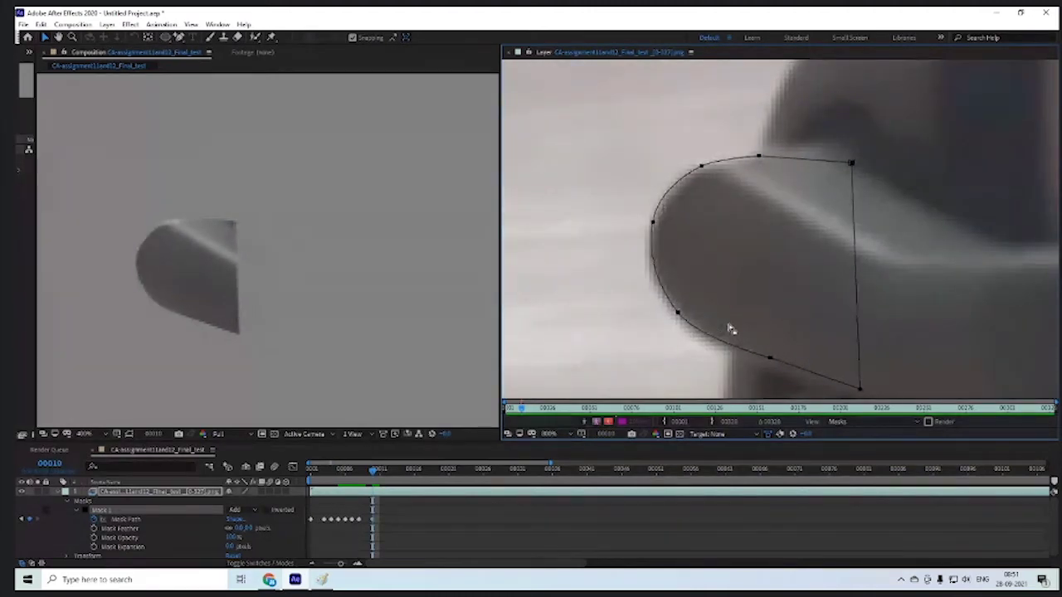
# - Fine-tune the mask on frame 10 slightly down and a touch right to match the object's edge
pyautogui.press('Down')
pyautogui.press('Down')
pyautogui.press('Down')
pyautogui.press('Down')
pyautogui.press('Down')
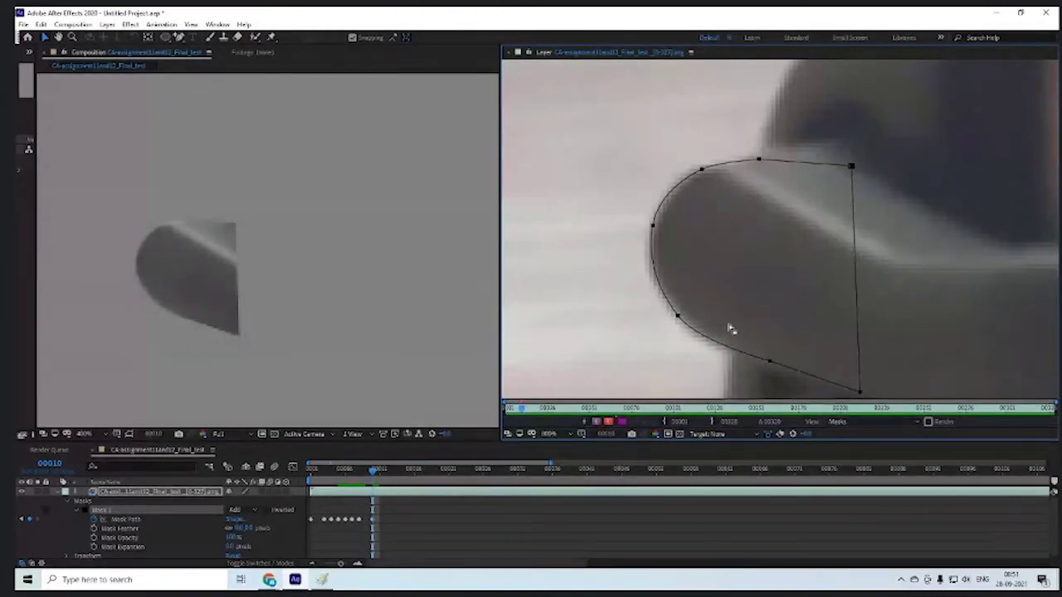
pyautogui.press('Right')
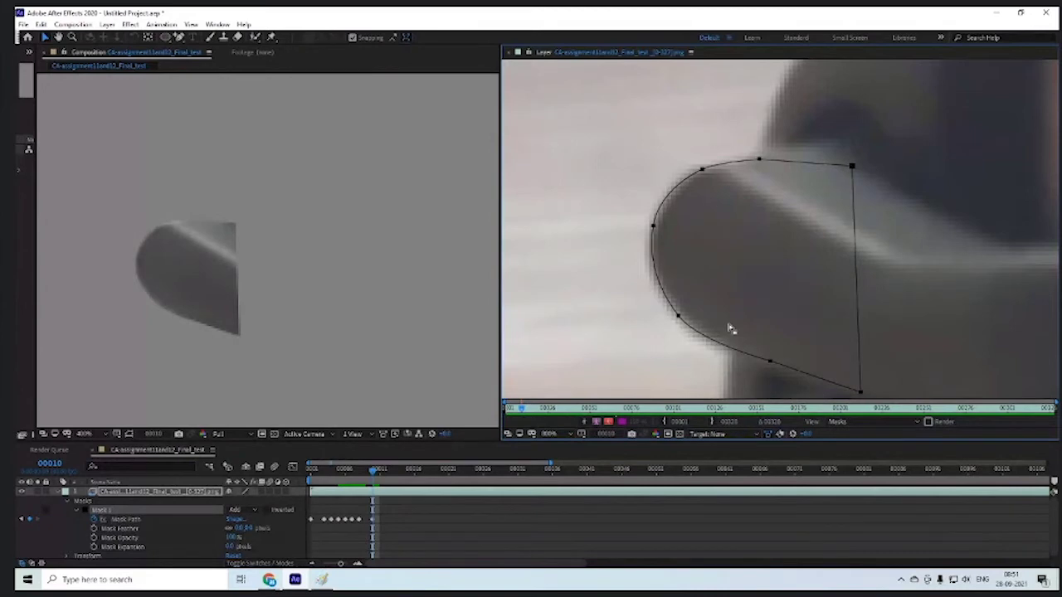
# - On frame 9, nudge the mask left and slightly down, and compare its fit with frame 10
pyautogui.press('pageup')
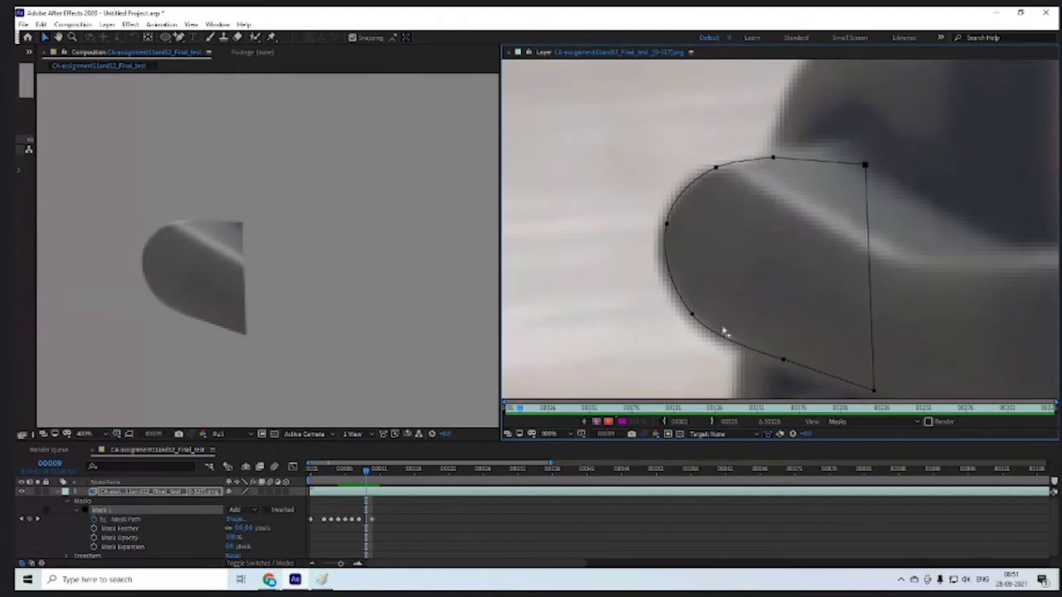
pyautogui.press('Left')
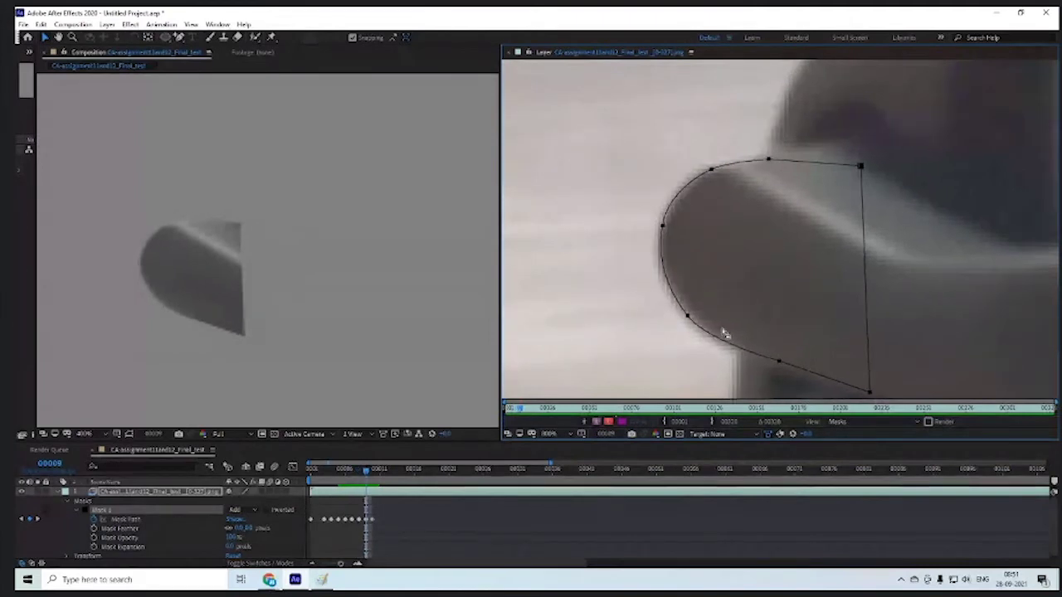
pyautogui.press('pagedown')
pyautogui.press('pageup')
pyautogui.press('pagedown')
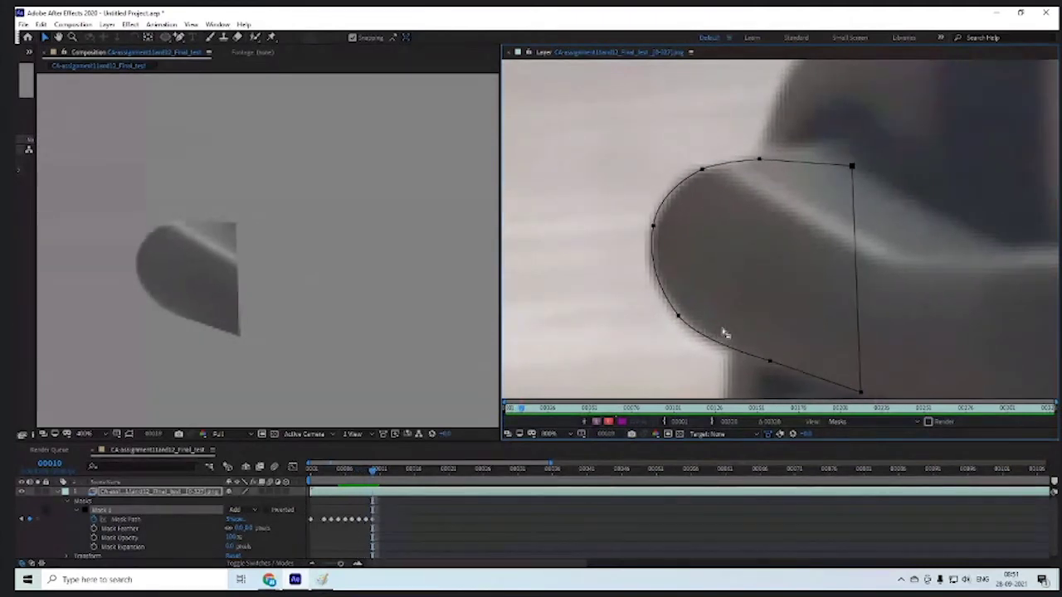
# - On frame 11, shift the whole mask left onto the rounded end and ease it slightly back right
pyautogui.press('pagedown')
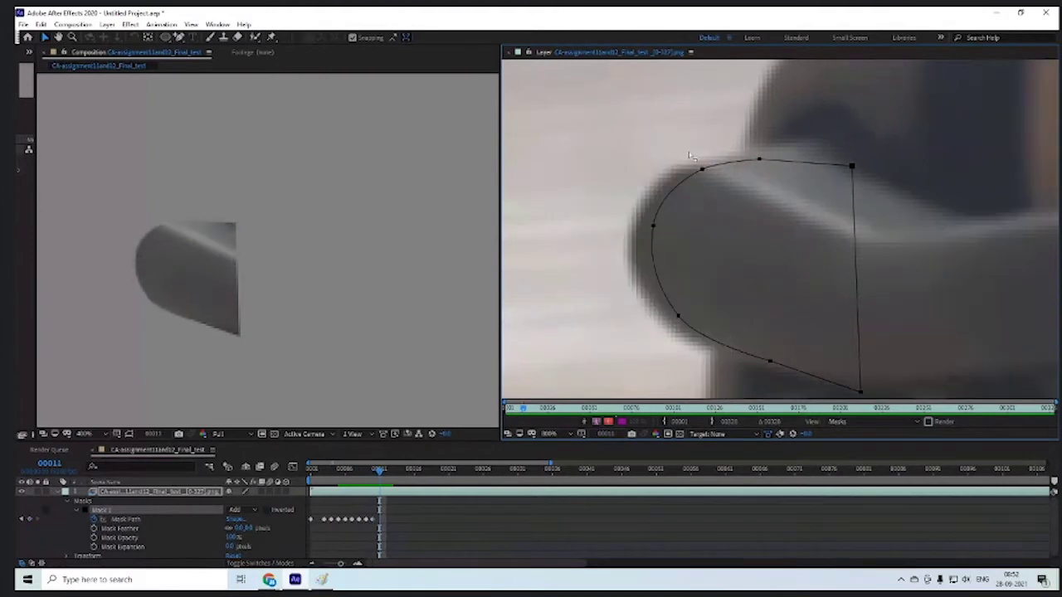
pyautogui.scroll(-5, 723, 334)
pyautogui.moveTo(935, 473); pyautogui.dragTo(848, 485)
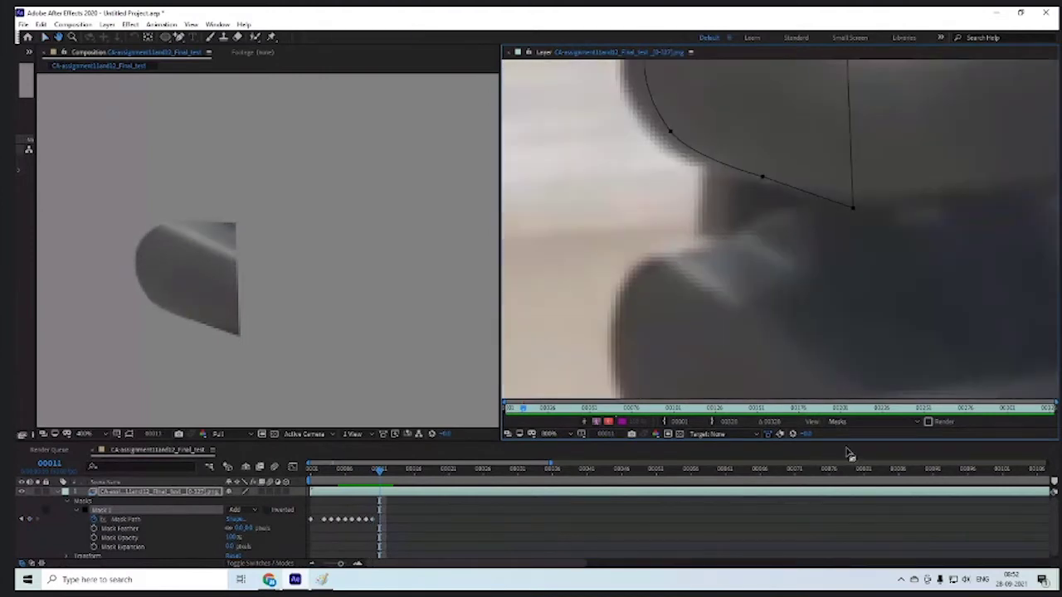
pyautogui.scroll(5, 771, 209)
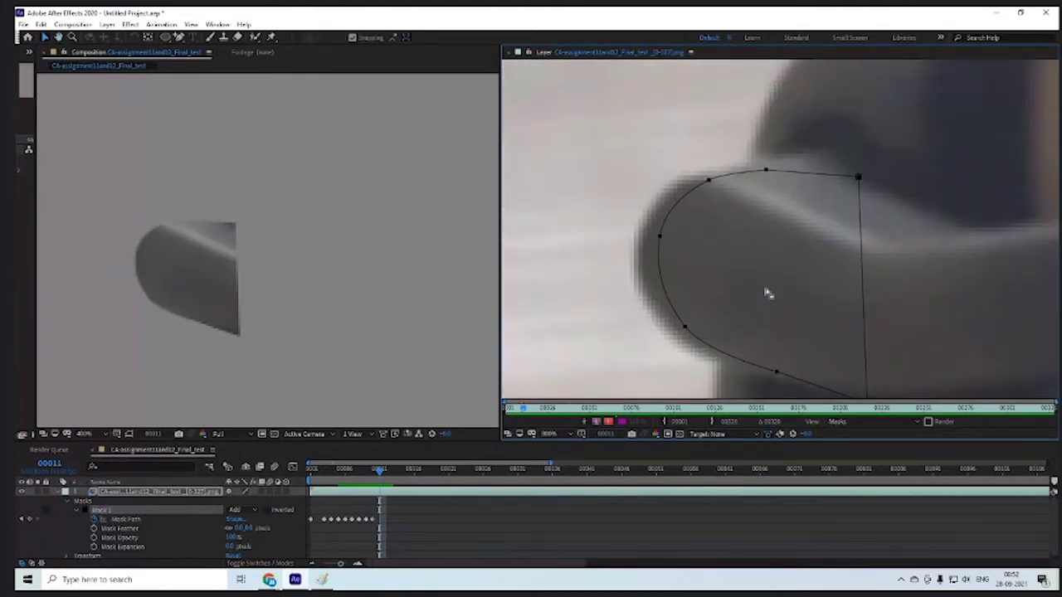
pyautogui.hotkey('shift', 'Left')
pyautogui.hotkey('shift', 'Left')
pyautogui.press('Left')
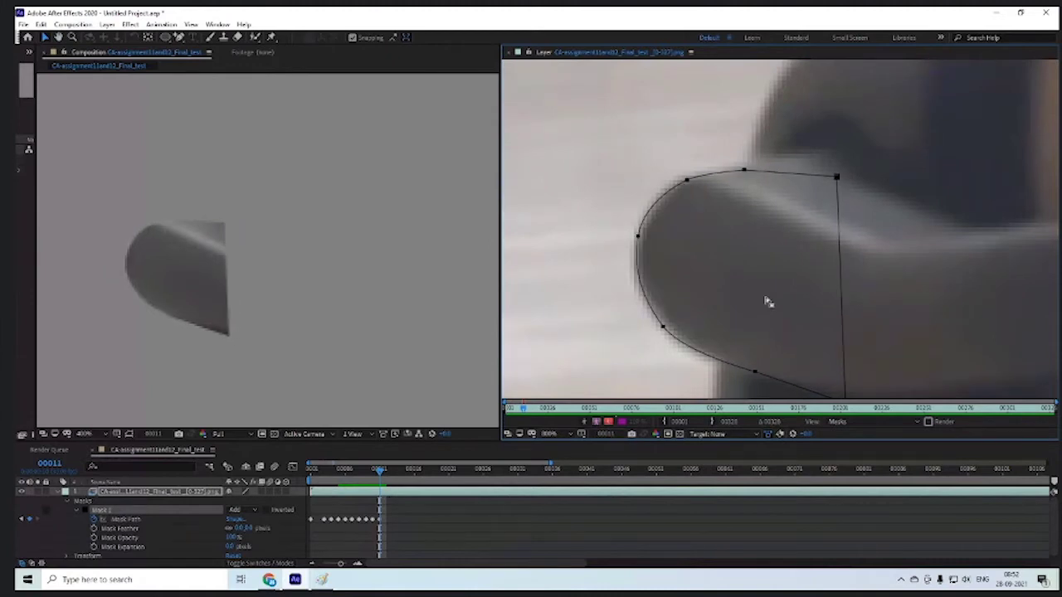
pyautogui.press('Right')
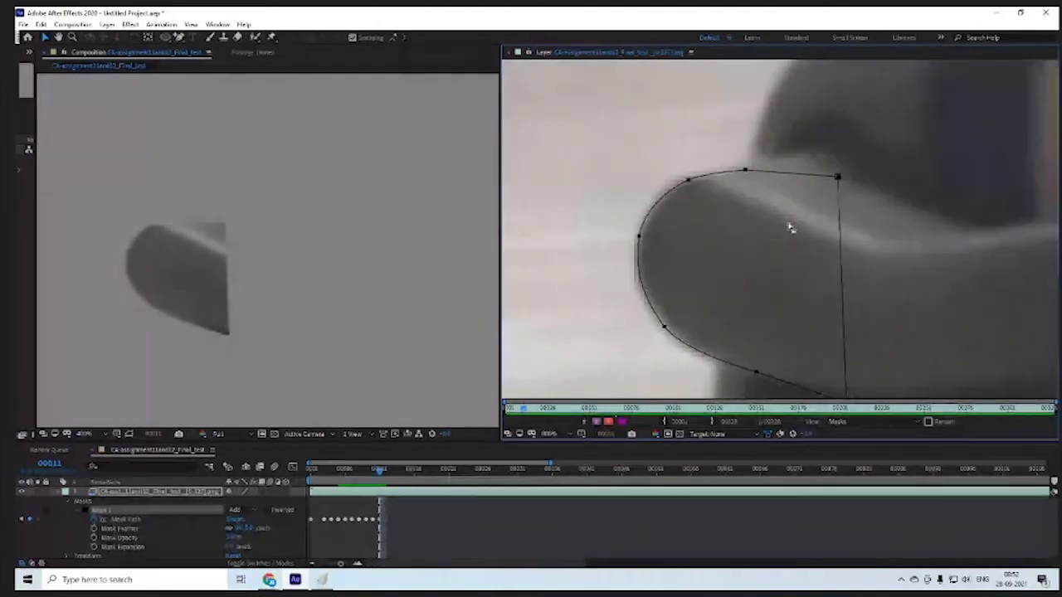
# - Compare the mask's fit on frames 10 and 11 with the object's position on frame 13
pyautogui.press('pageup')
pyautogui.press('pagedown')
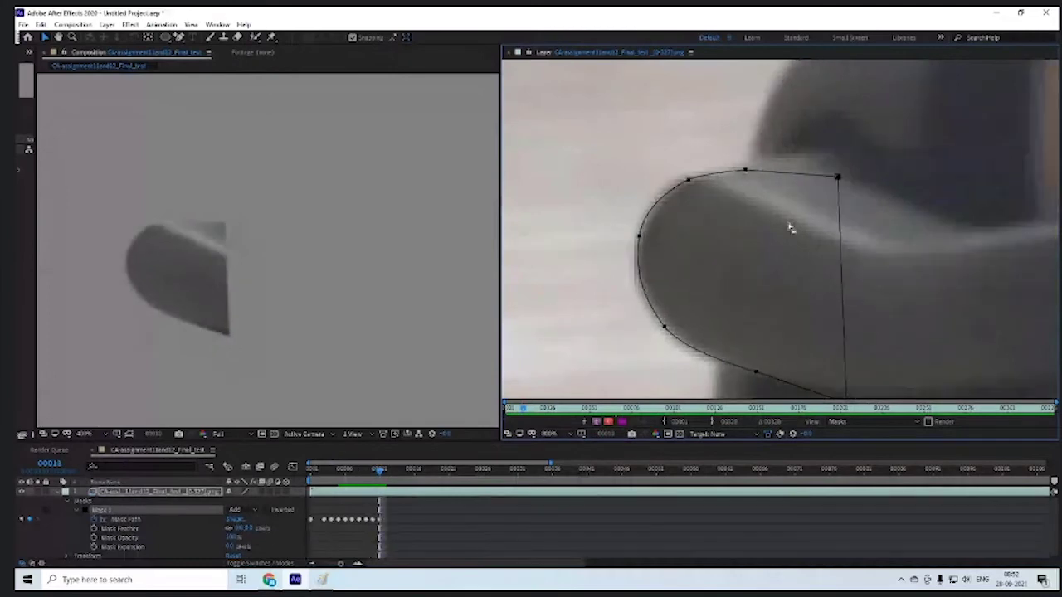
pyautogui.press('pagedown')
pyautogui.press('pagedown')
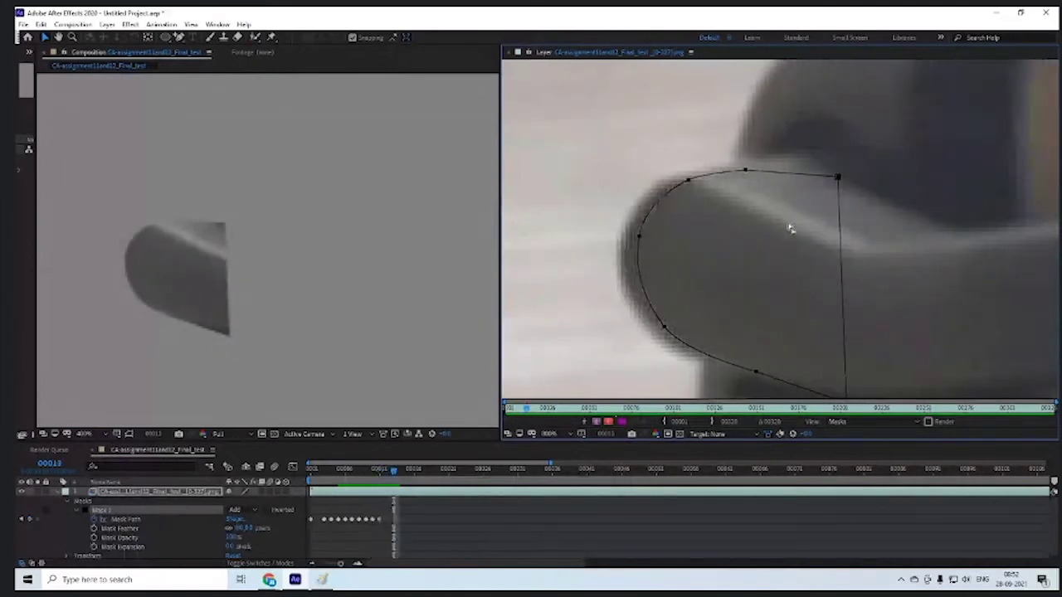
pyautogui.press('pageup')
pyautogui.press('pageup')
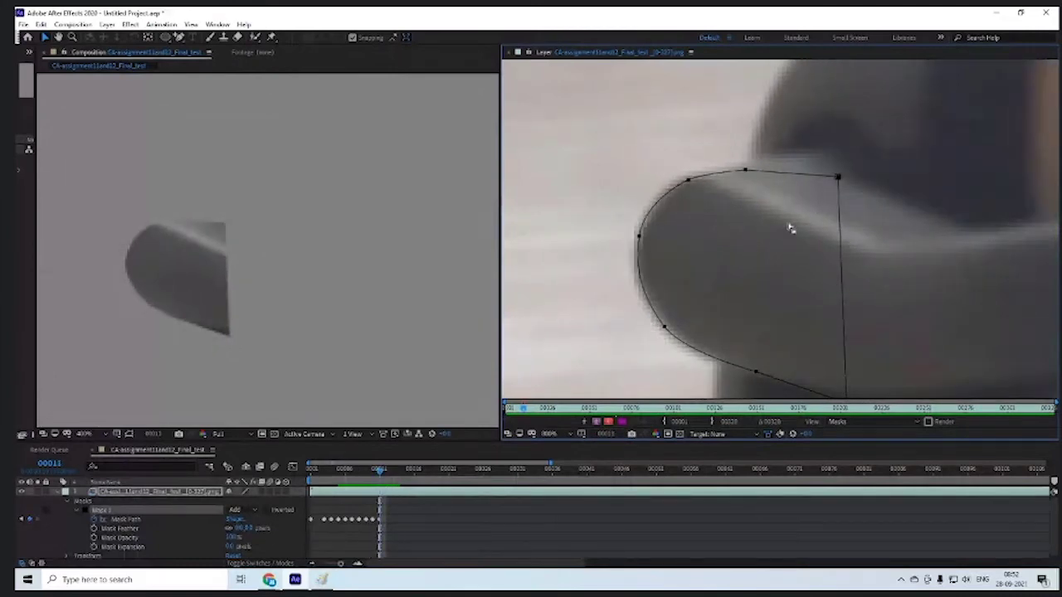
pyautogui.press('pagedown')
pyautogui.press('pagedown')
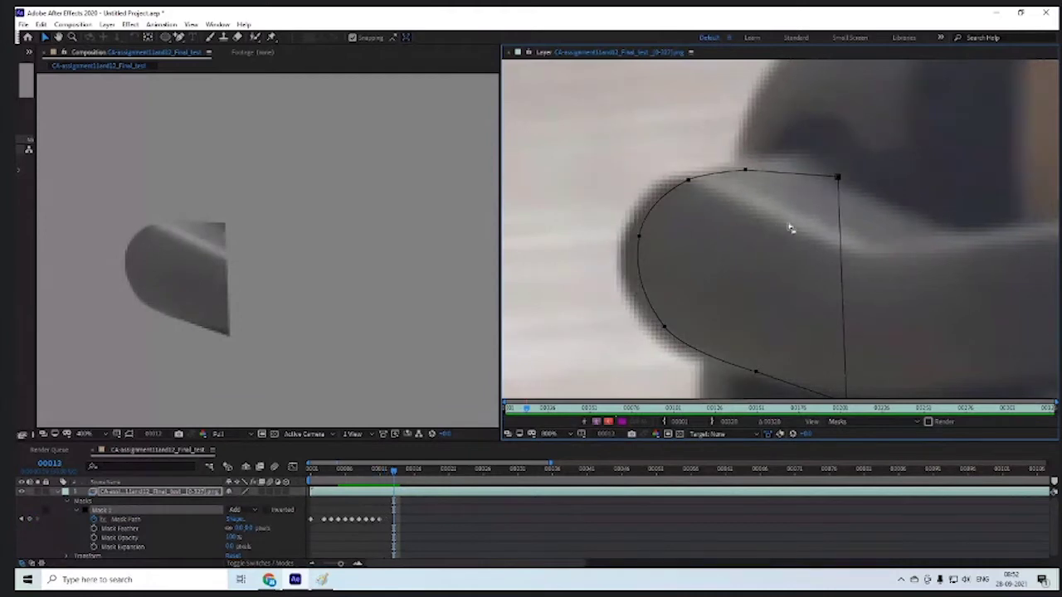
# - On frame 13, shift the whole mask left until it follows the object's rounded end
pyautogui.press('pagedown')
pyautogui.press('pageup')
pyautogui.moveTo(911, 390)
pyautogui.mouseDown()
pyautogui.moveTo(913, 445)
pyautogui.moveTo(896, 138)
pyautogui.moveTo(912, 393)
pyautogui.mouseUp()
pyautogui.scroll(-1, 871, 274)
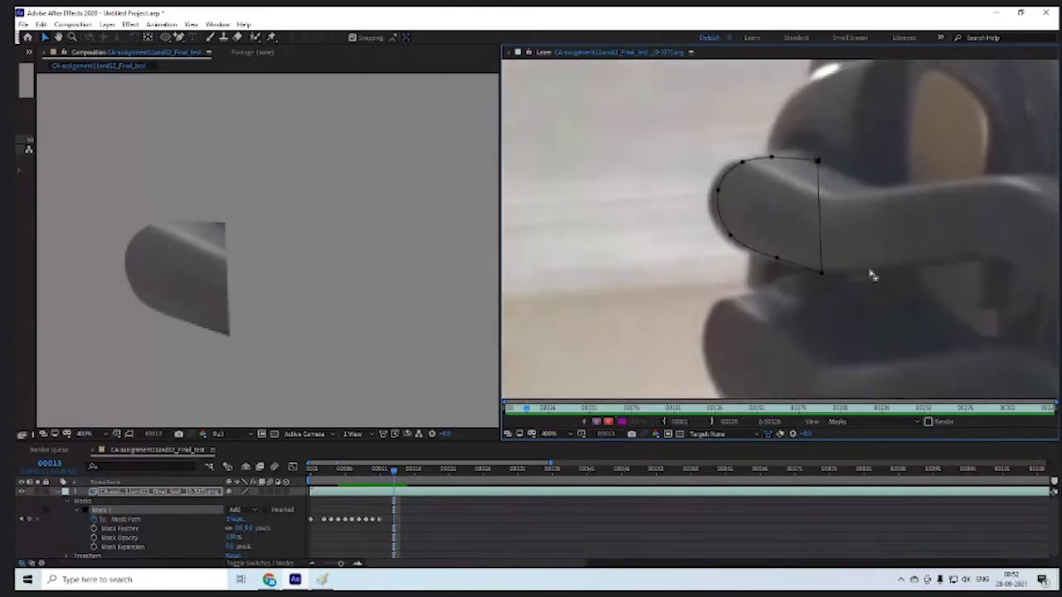
pyautogui.moveTo(871, 251); pyautogui.dragTo(862, 310)
pyautogui.hotkey('shift', 'Left')
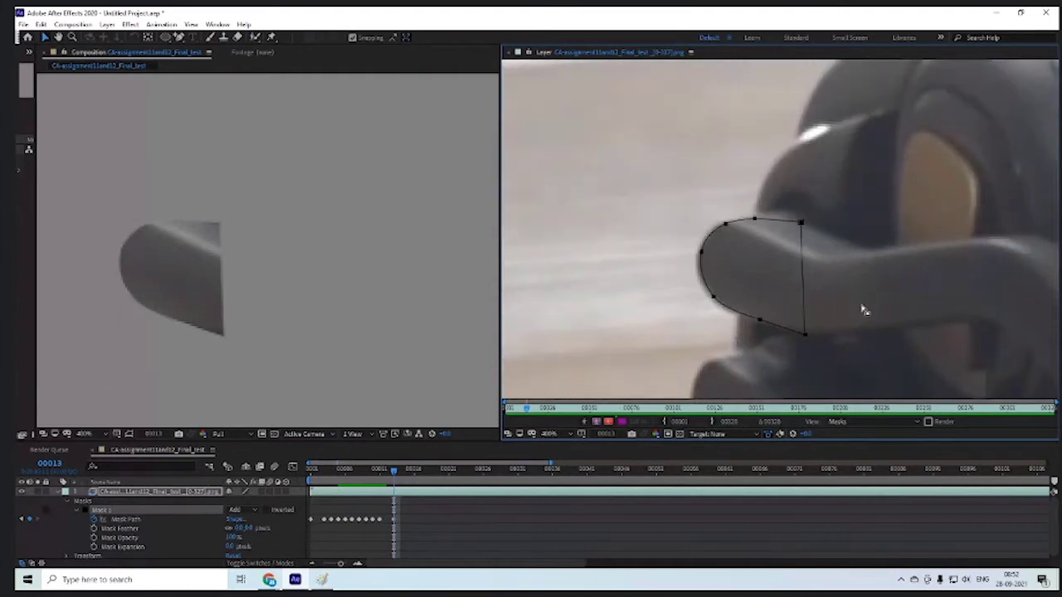
pyautogui.press('pageup')
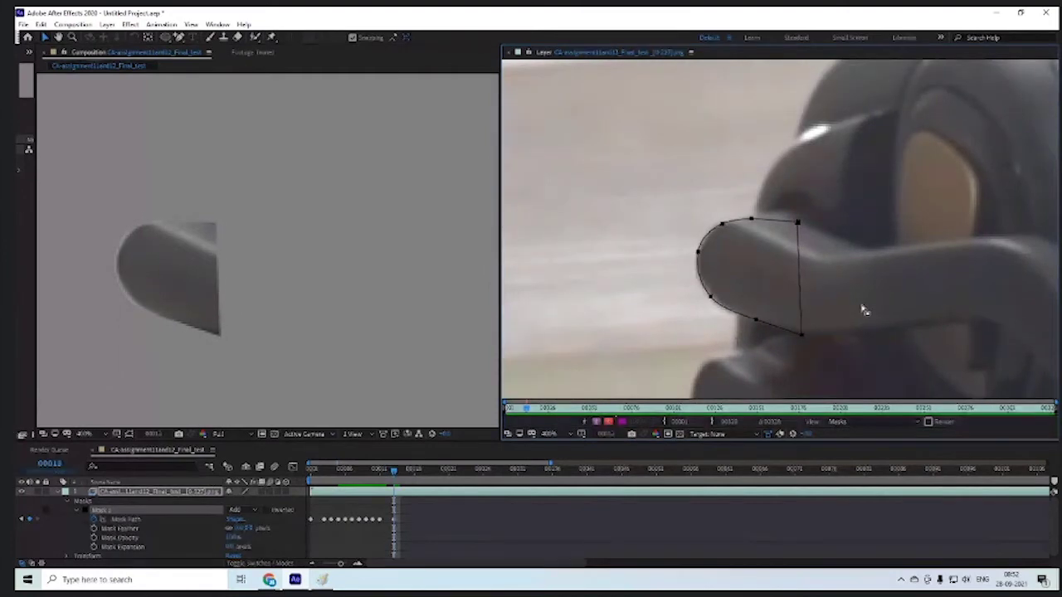
pyautogui.press('pagedown')
pyautogui.scroll(3, 840, 305)
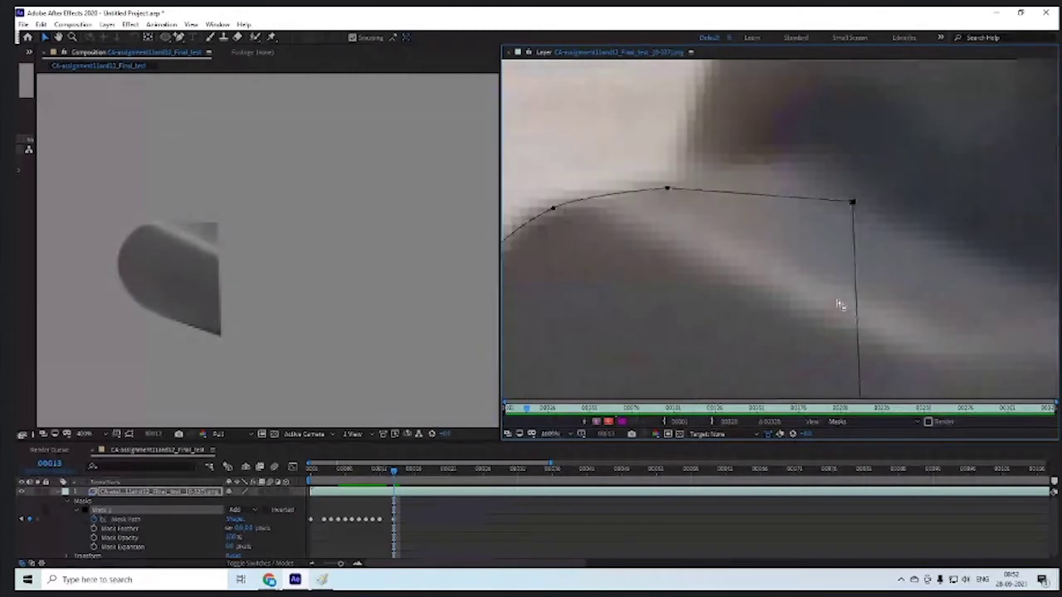
pyautogui.scroll(-4, 746, 282)
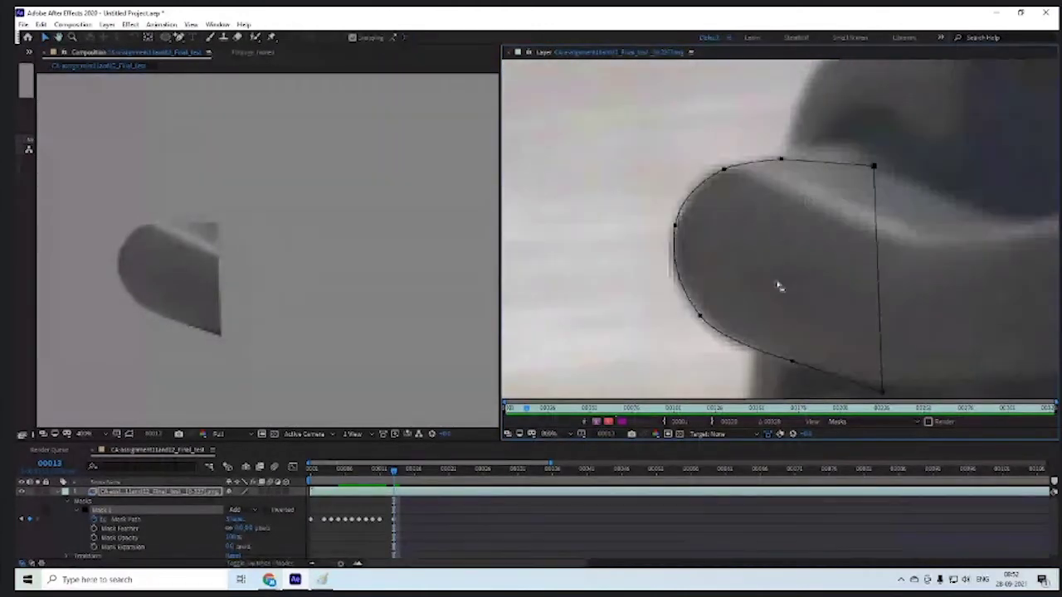
# - Compare the mask's fit on frames 12 and 13 against the object's edge
pyautogui.press('pageup')
pyautogui.press('pageup')
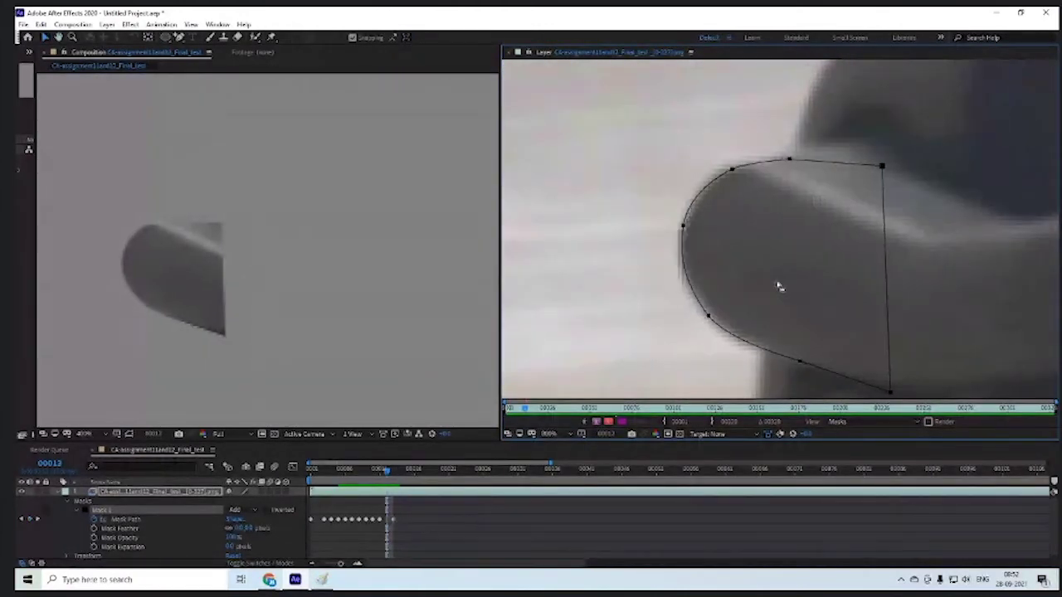
pyautogui.press('pagedown')
pyautogui.press('pagedown')
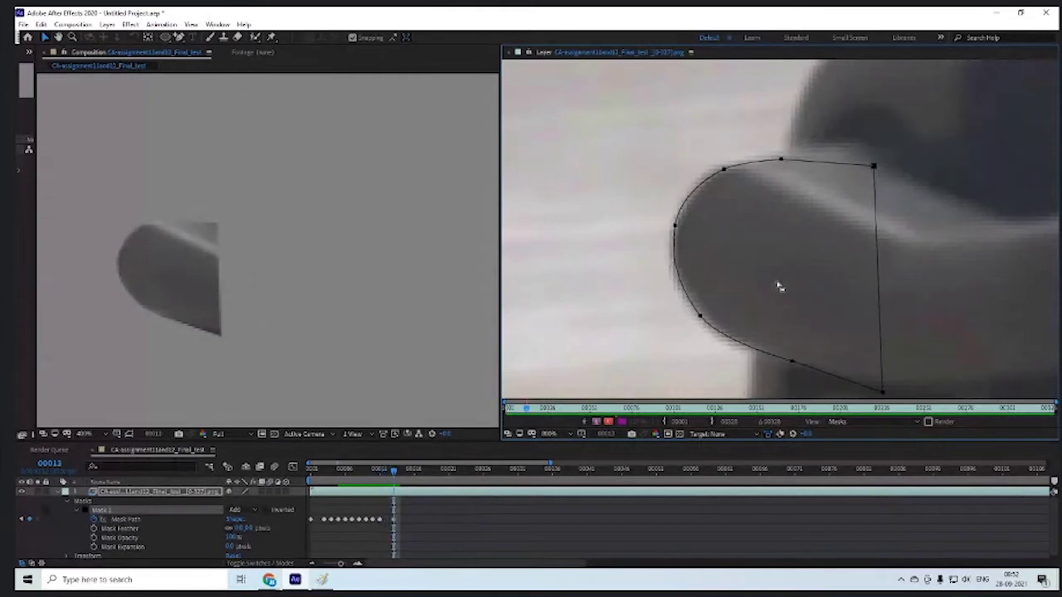
pyautogui.press('pageup')
pyautogui.press('pageup')
pyautogui.press('pagedown')
pyautogui.press('pagedown')
# - On frame 15, shift the whole mask left until it follows the object's rounded end
pyautogui.press('pagedown')
pyautogui.press('pagedown')
pyautogui.press('pagedown')
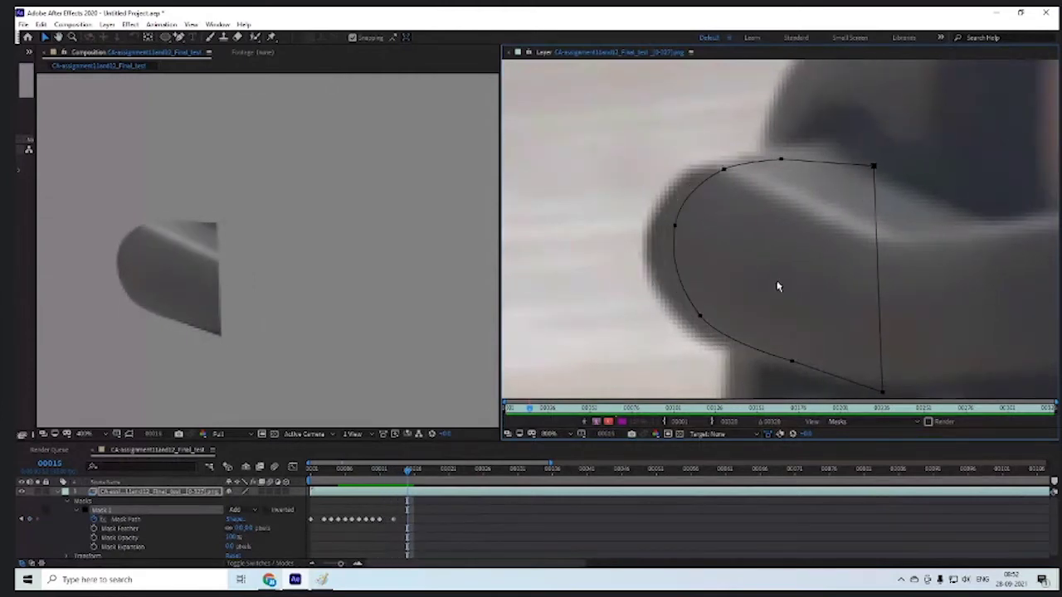
pyautogui.press('pageup')
pyautogui.moveTo(857, 322); pyautogui.dragTo(871, 290)
pyautogui.hotkey('shift', 'Left')
pyautogui.hotkey('shift', 'Left')
pyautogui.hotkey('shift', 'Left')
pyautogui.hotkey('shift', 'Left')
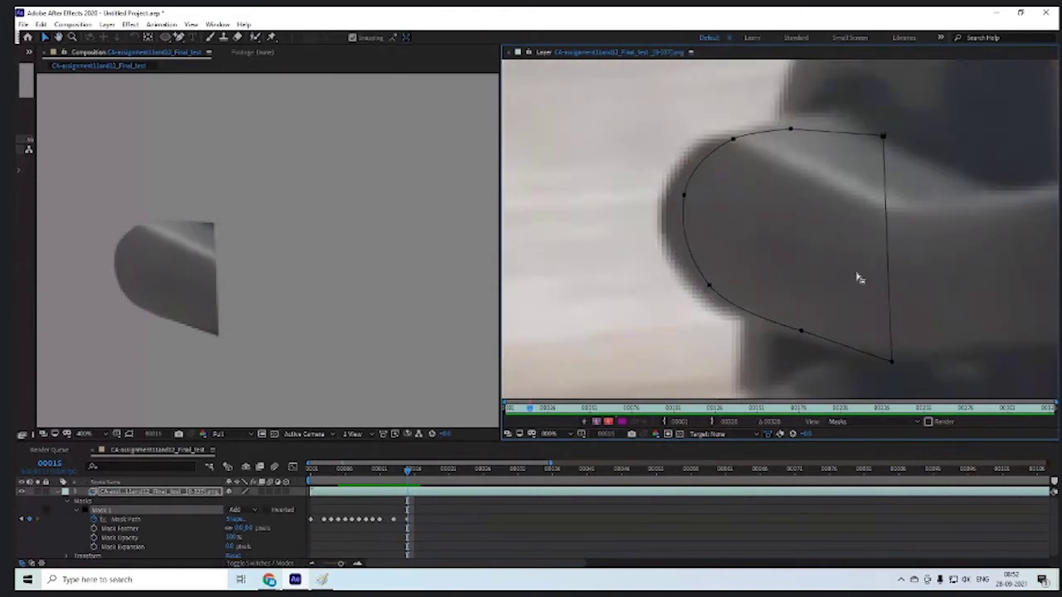
pyautogui.press('Left')
pyautogui.press('Left')
pyautogui.press('Left')
pyautogui.press('Left')
pyautogui.press('Left')
pyautogui.press('Left')
pyautogui.press('Right')
pyautogui.press('Right')
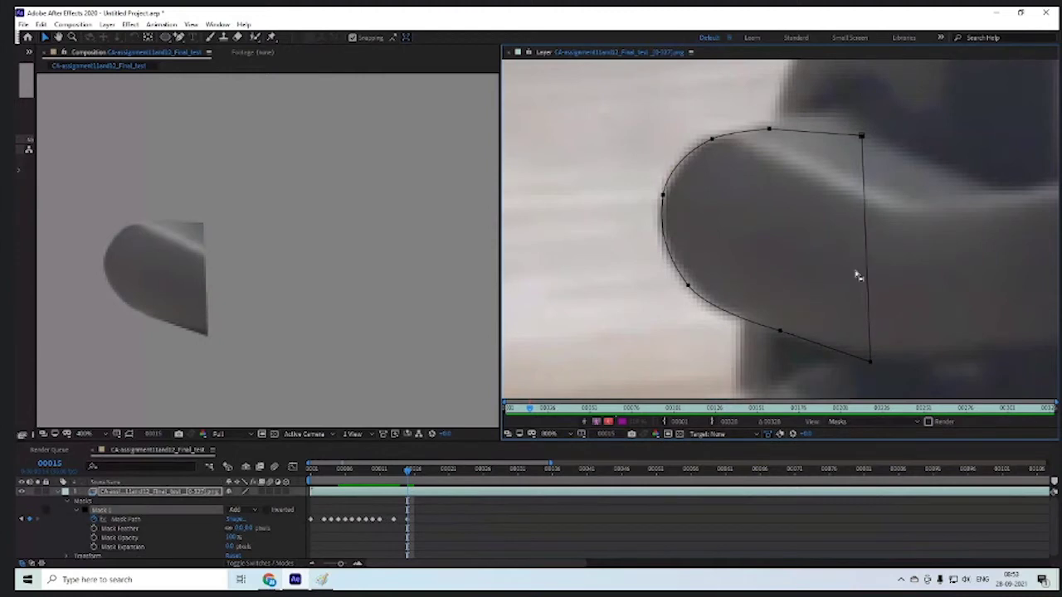
pyautogui.press('Left')
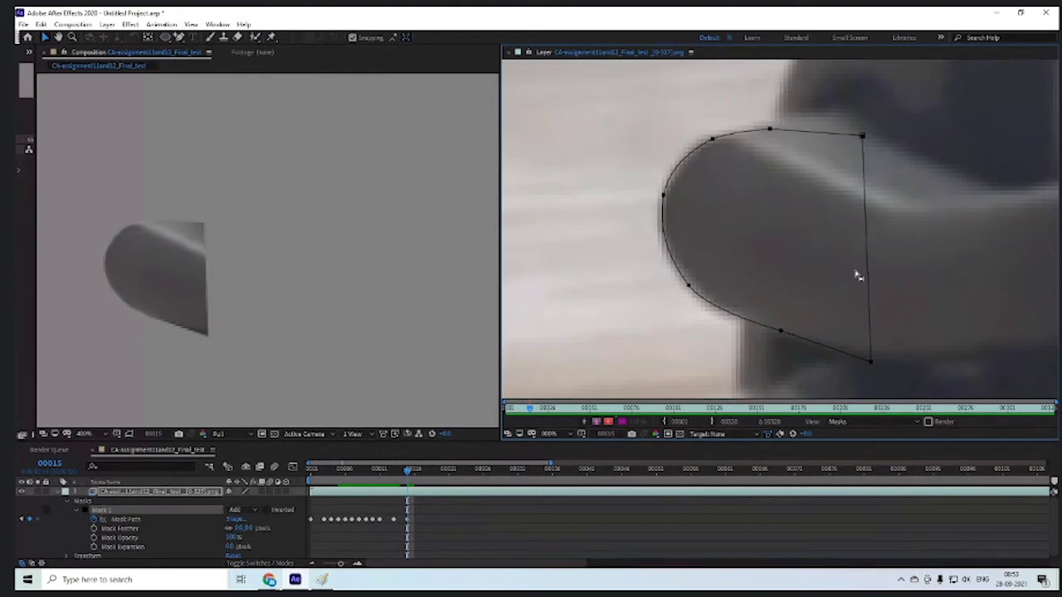
# - On frame 14, nudge the whole mask slightly left onto the rounded end and check it against frame 13
pyautogui.press('pageup')
pyautogui.press('pageup')
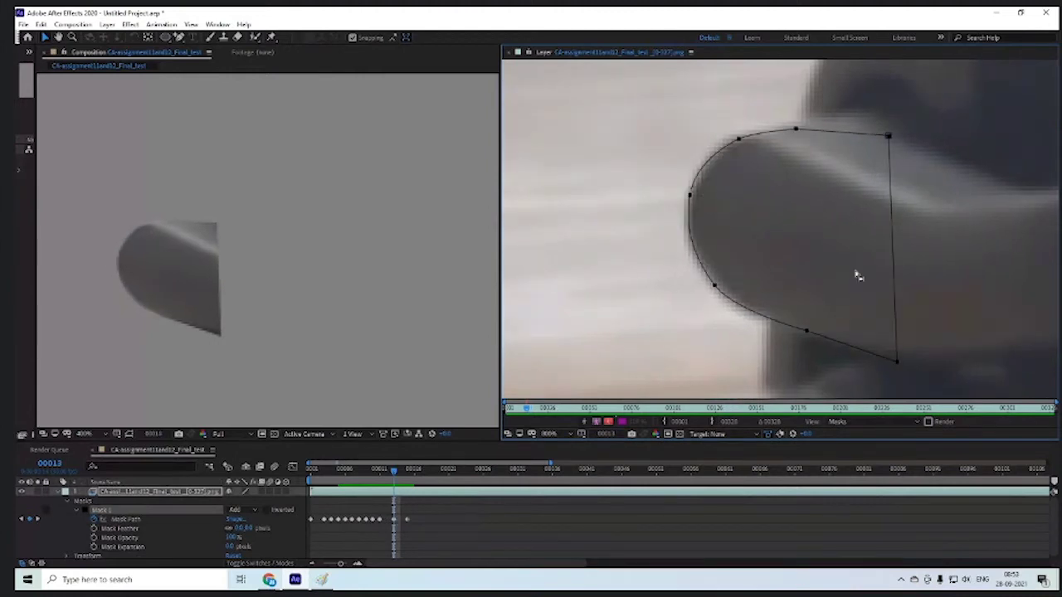
pyautogui.press('pagedown')
pyautogui.press('Left')
pyautogui.press('Left')
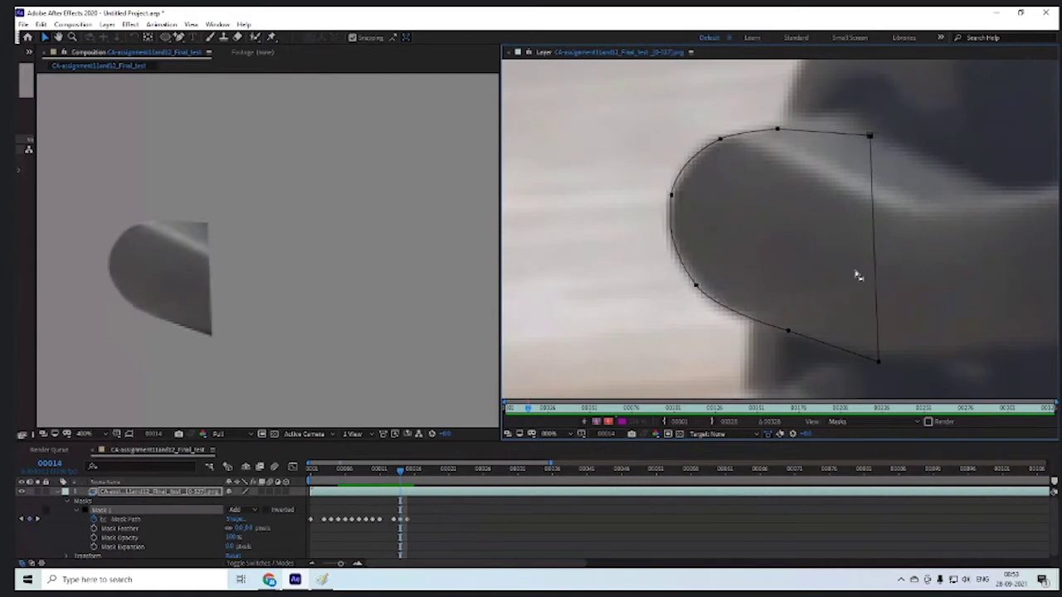
pyautogui.press('pageup')
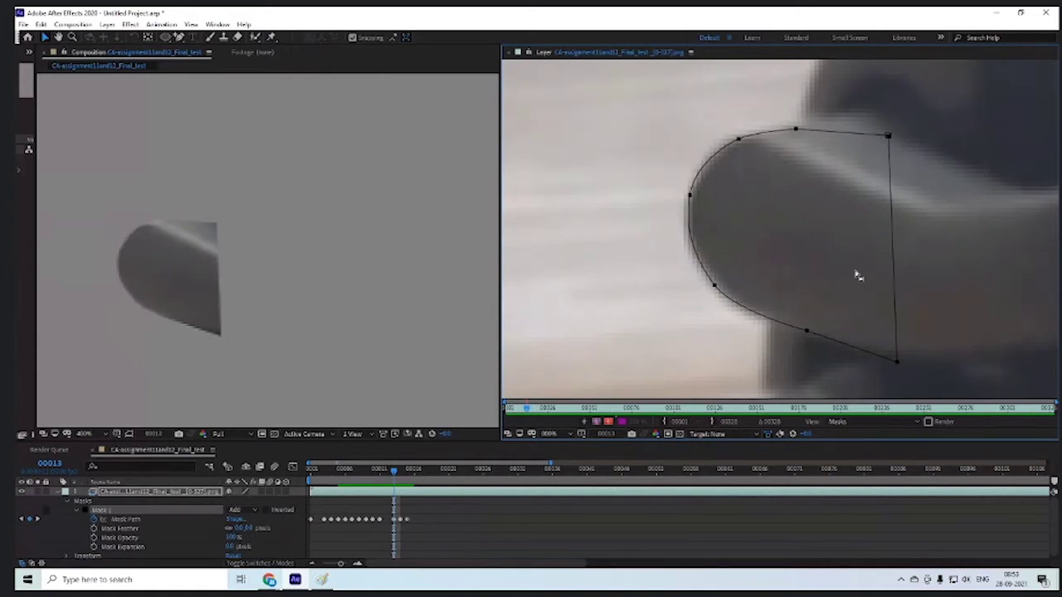
# - On frame 16, shift the whole mask left until its curve matches the object's rounded edge
pyautogui.press('pagedown')
pyautogui.press('pagedown')
pyautogui.press('pagedown')
pyautogui.press('pagedown')
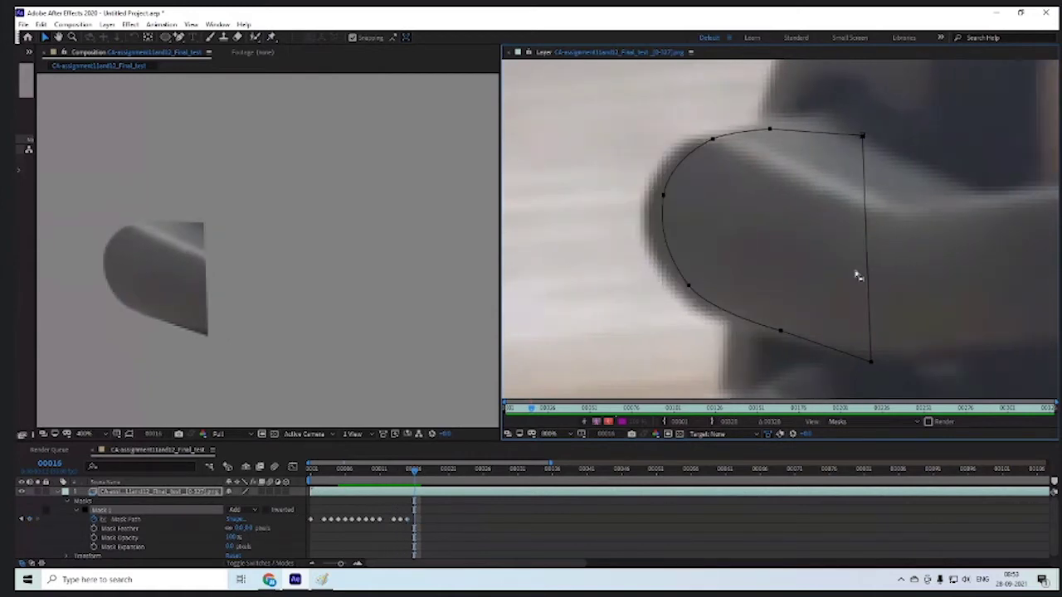
pyautogui.press('pageup')
pyautogui.press('pageup')
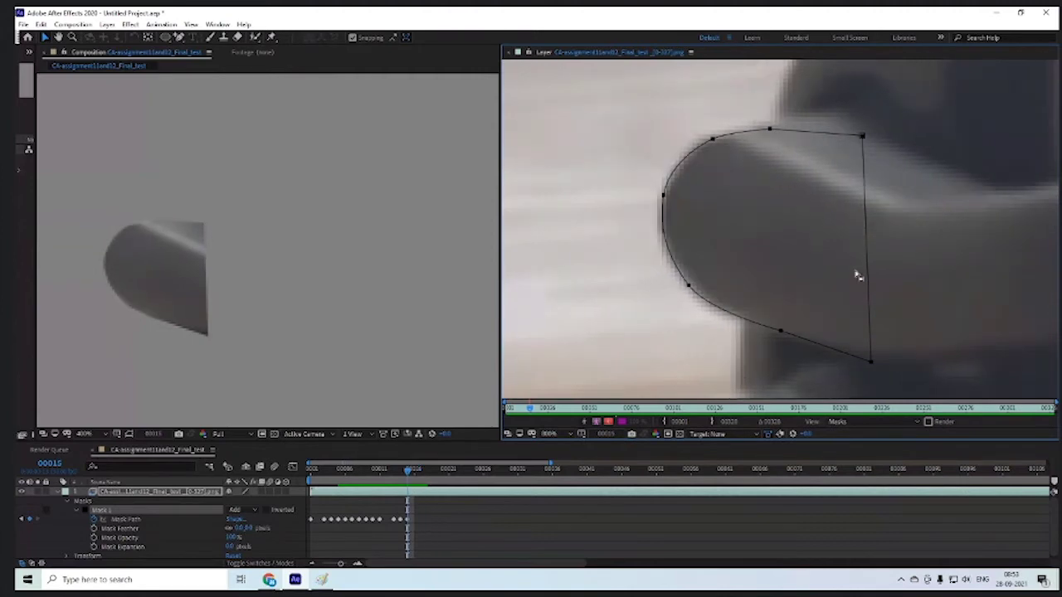
pyautogui.press('pagedown')
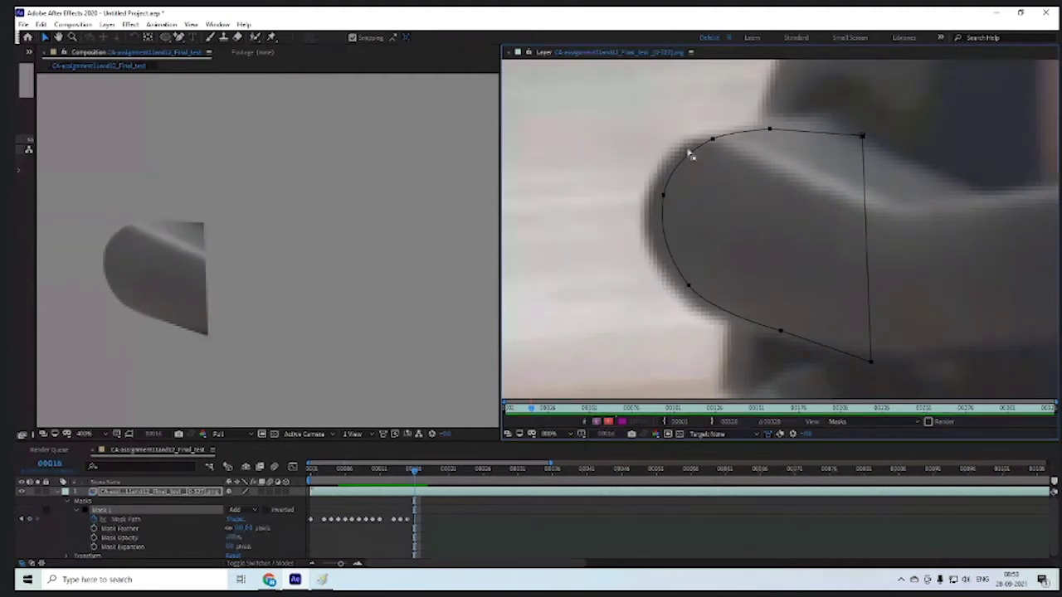
pyautogui.press('Left')
pyautogui.press('Left')
pyautogui.press('Right')
pyautogui.press('Right')
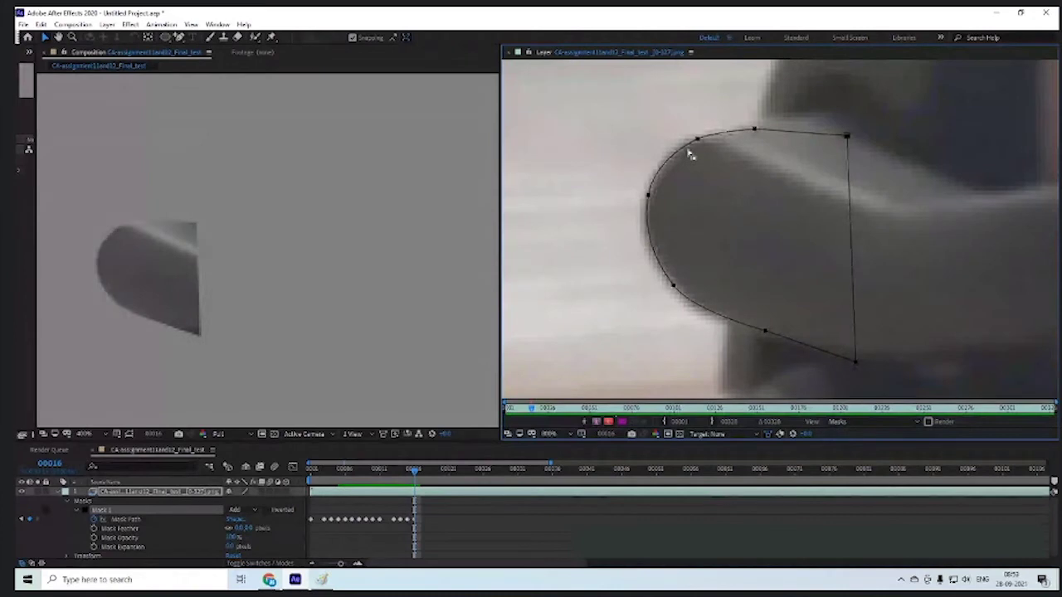
pyautogui.press('Left')
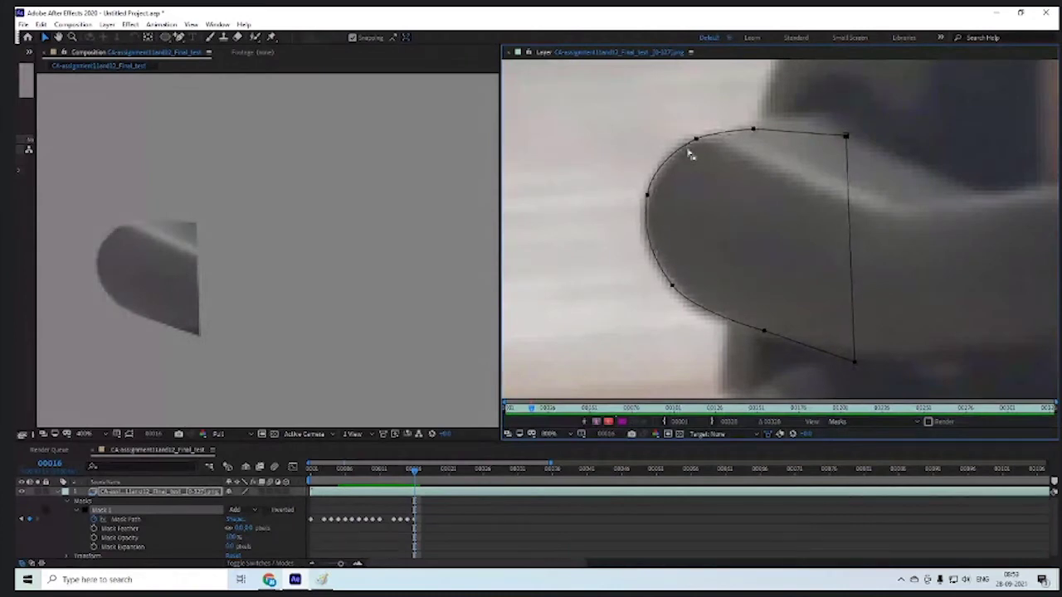
pyautogui.press('Left')
# - Compare the mask's fit on frame 16 with the object's position on frames 18 and 19
pyautogui.press('pagedown')
pyautogui.press('pagedown')
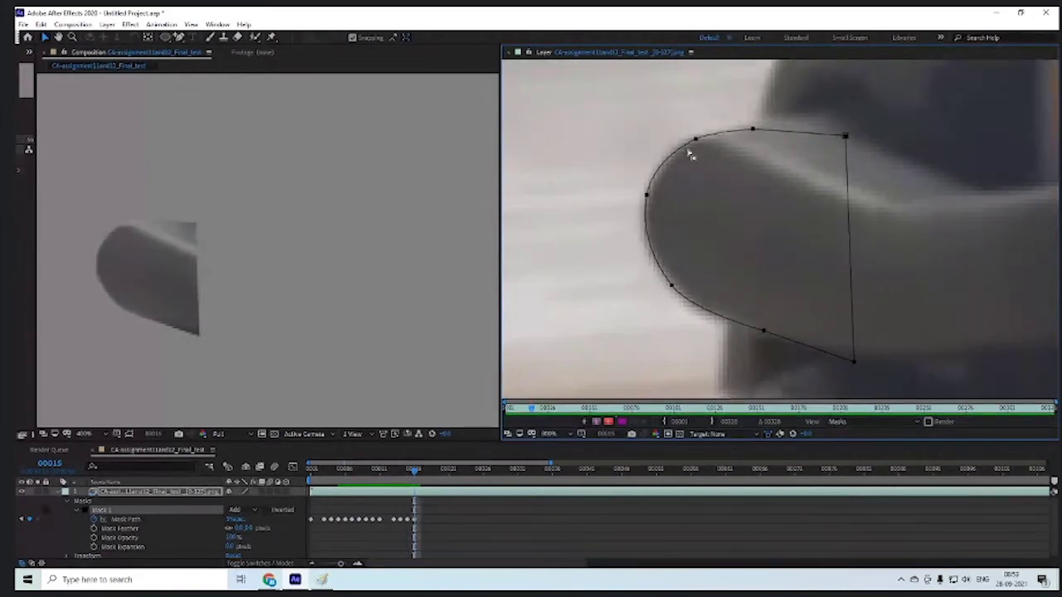
pyautogui.press('pagedown')
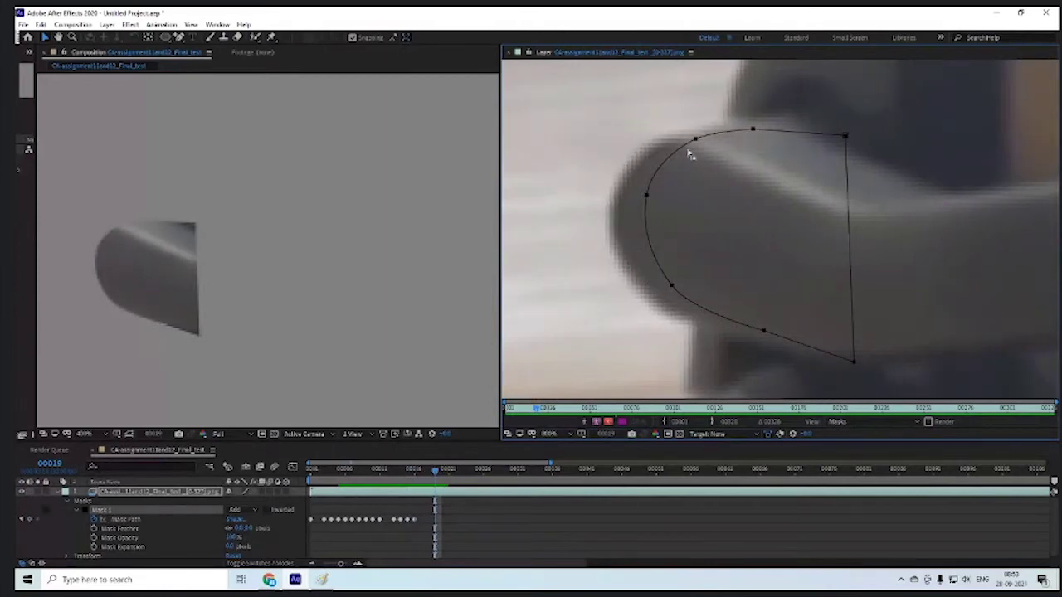
pyautogui.press('pageup')
pyautogui.press('pageup')
pyautogui.press('pageup')
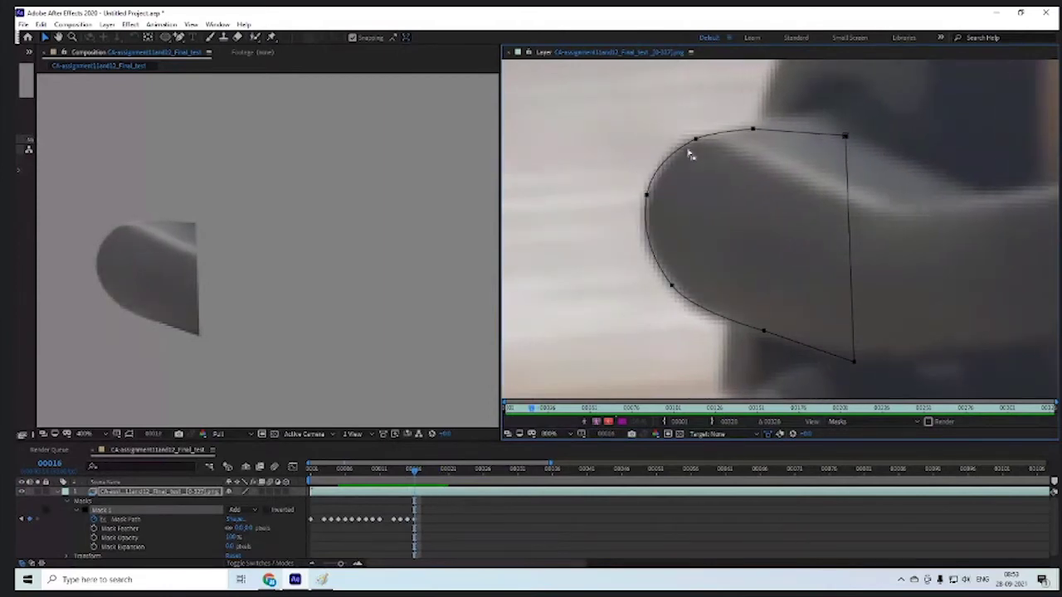
pyautogui.press('pagedown')
pyautogui.press('pagedown')
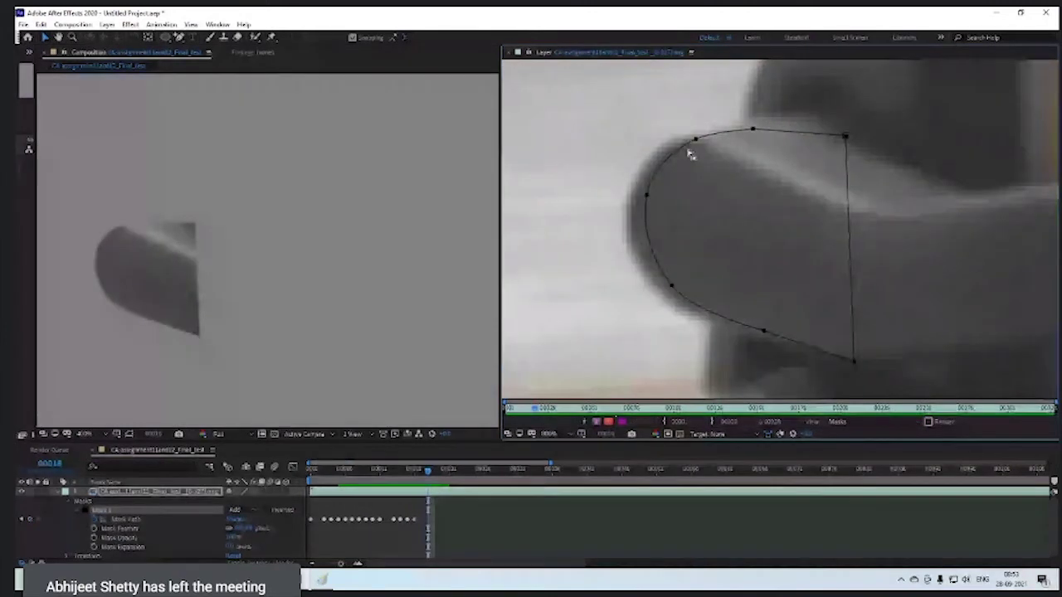
pyautogui.press('pagedown')
# - On frame 18, shift the whole mask left and slightly down onto the rounded end, checking it against frame 16
pyautogui.press('pageup')
pyautogui.press('Left')
pyautogui.press('Left')
pyautogui.press('Left')
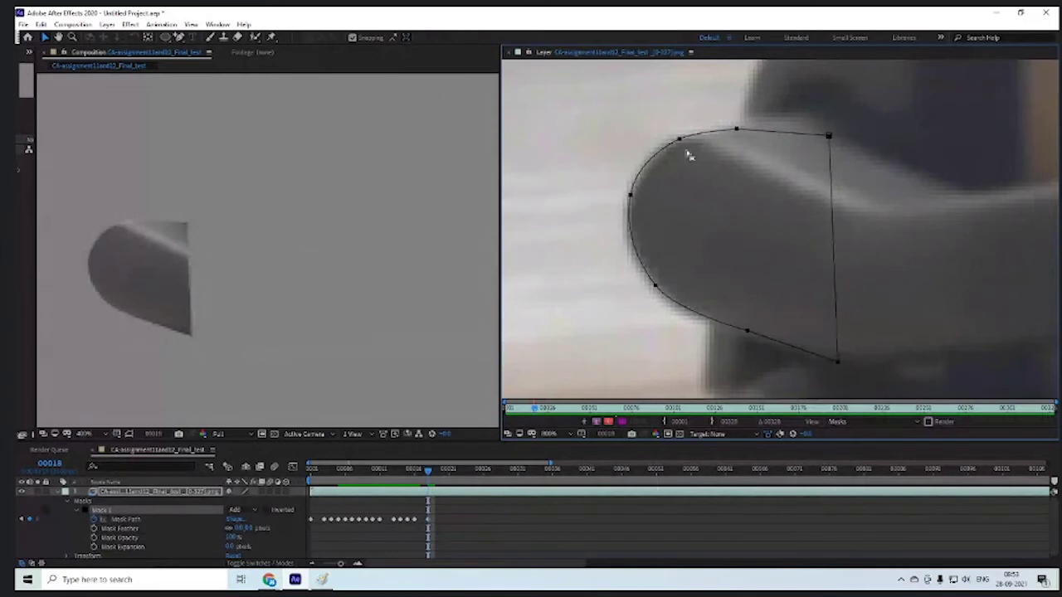
pyautogui.press('Left')
pyautogui.press('Down')
pyautogui.press('Down')
pyautogui.press('Down')
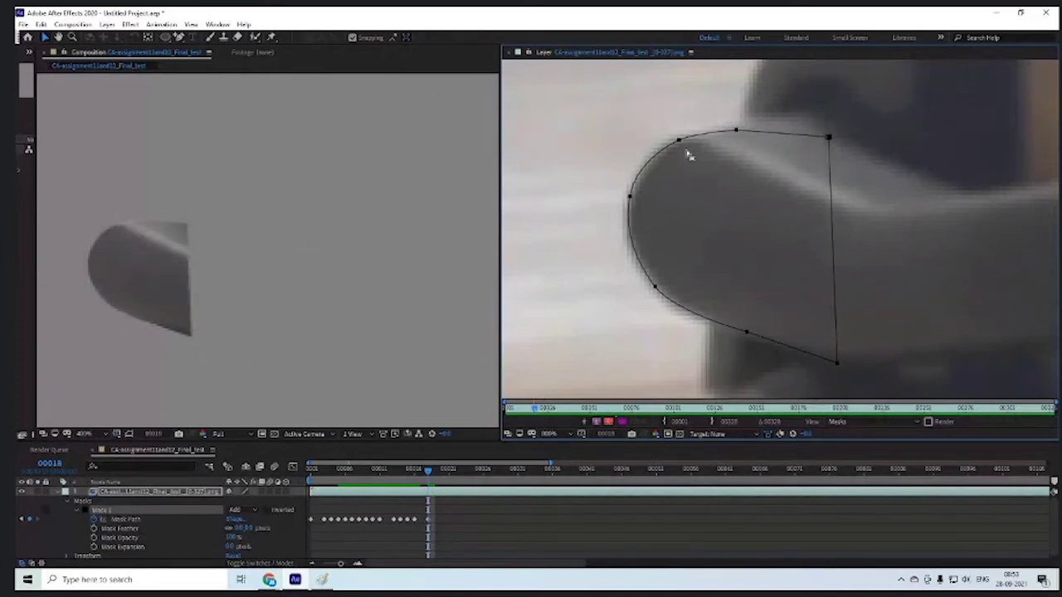
pyautogui.press('pageup')
pyautogui.press('pageup')
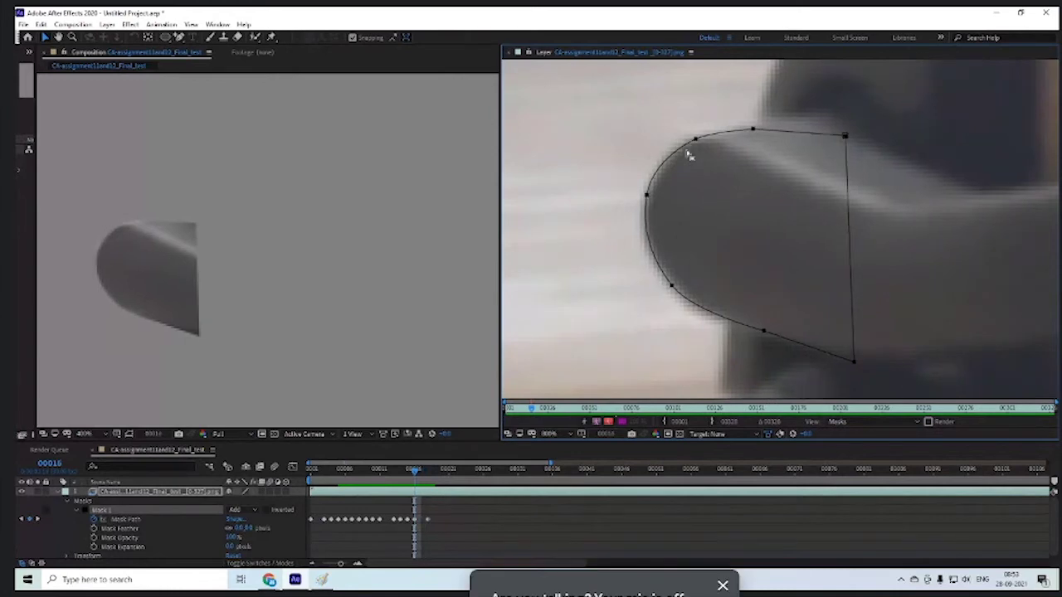
pyautogui.press('pagedown')
pyautogui.press('pagedown')
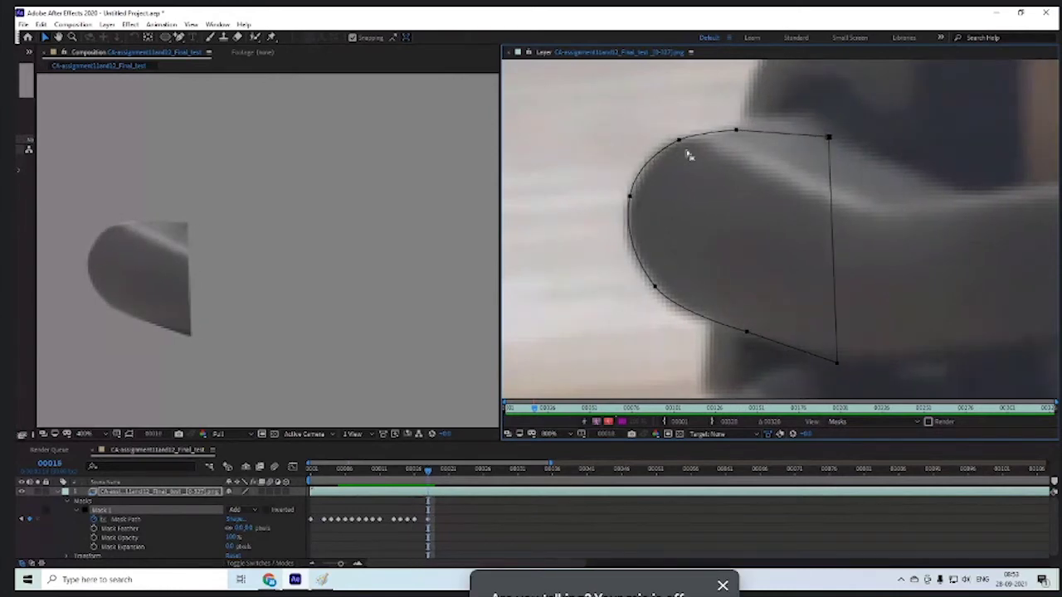
# - On frame 17, nudge the whole mask slightly right and check its fit against frames 16 and 18
pyautogui.press('pageup')
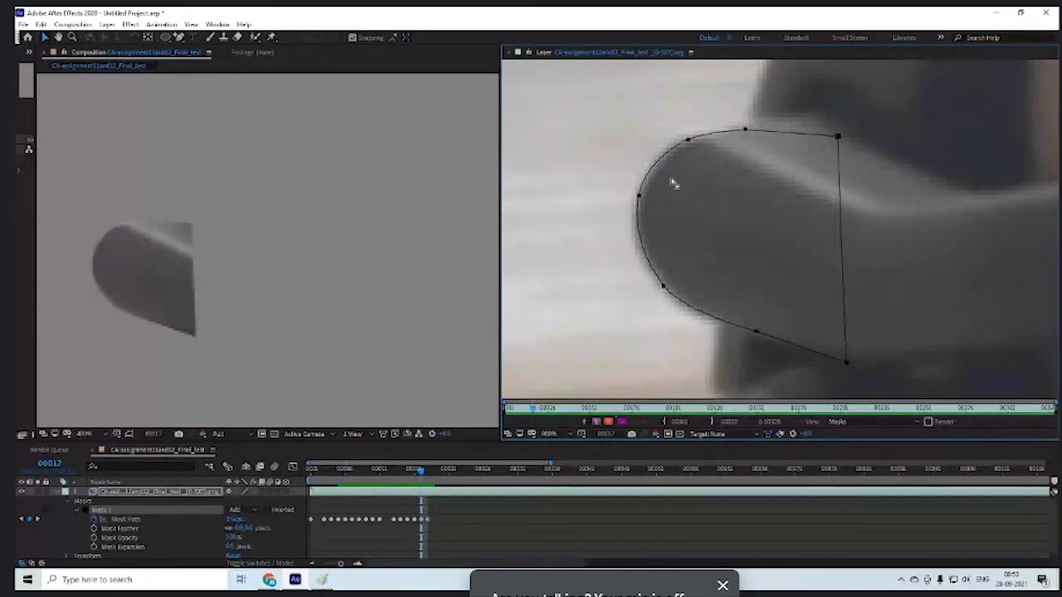
pyautogui.press('Right')
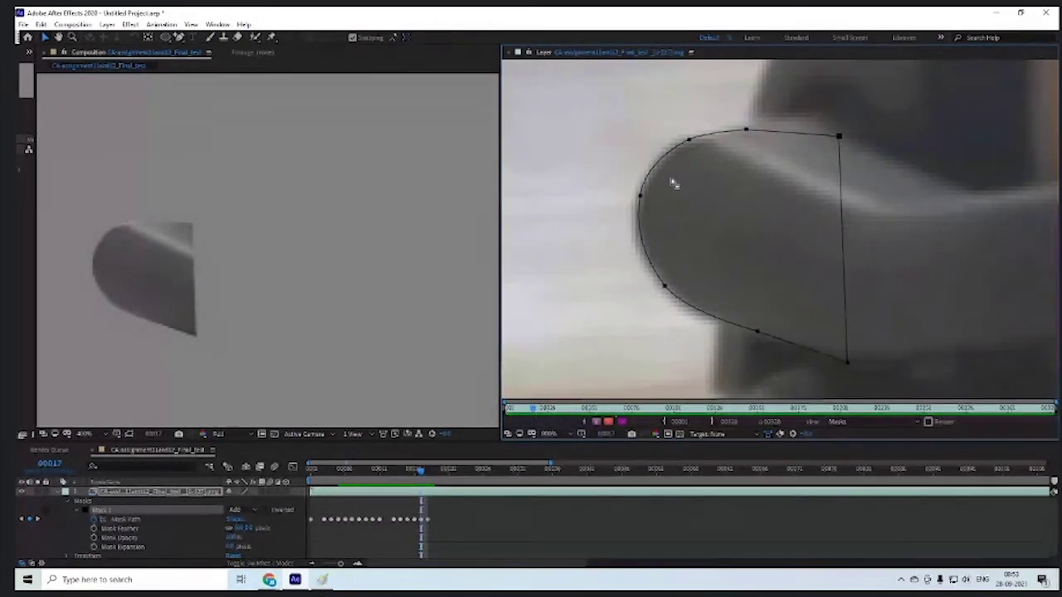
pyautogui.press('pageup')
pyautogui.press('pagedown')
pyautogui.press('pageup')
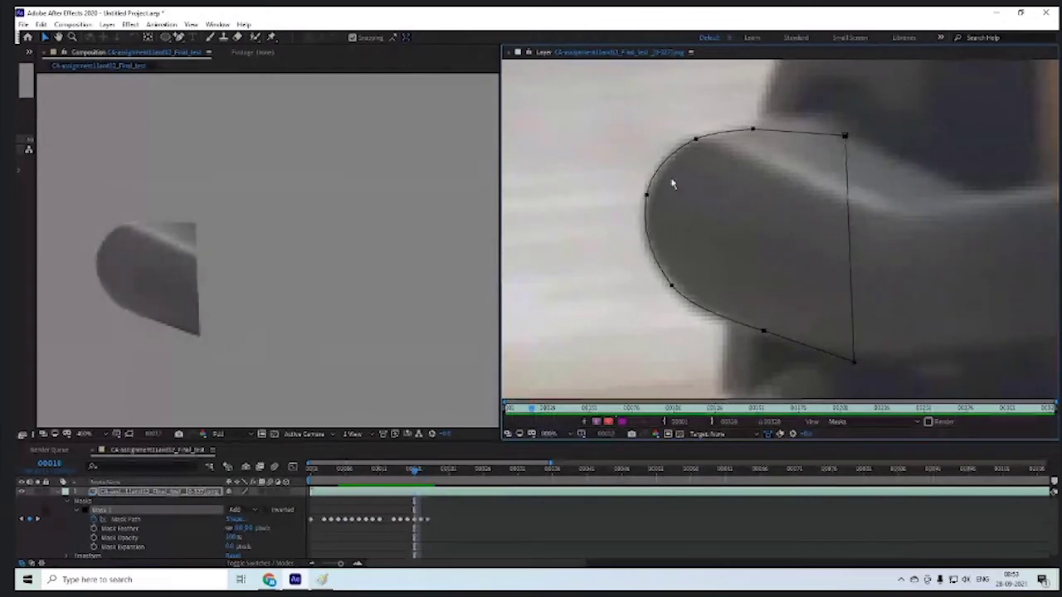
pyautogui.press('pagedown')
pyautogui.press('pagedown')
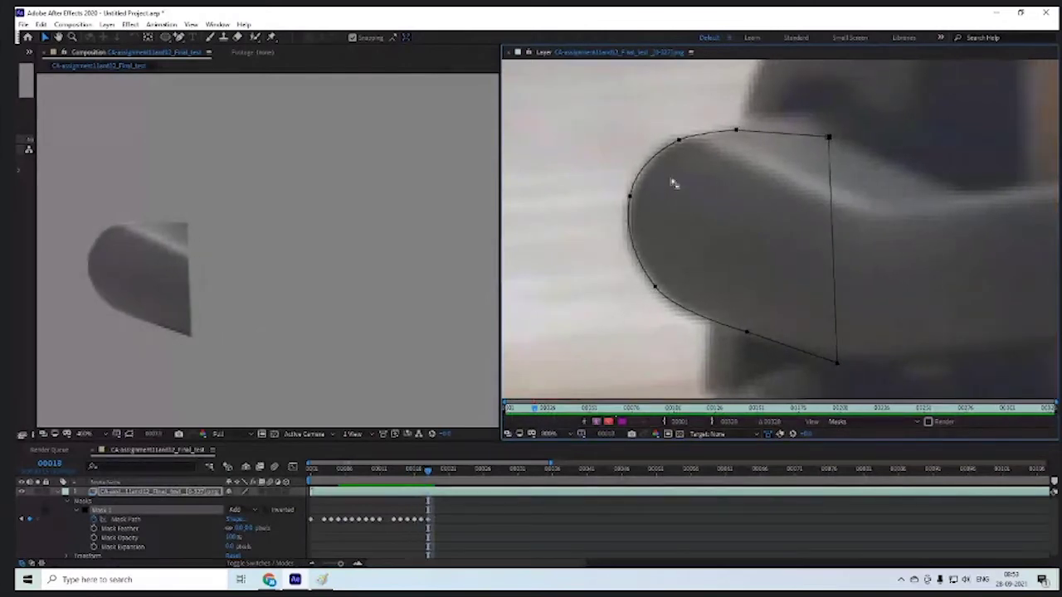
# - On frame 20, shift the whole mask left onto the rounded end and fine-tune its horizontal position
pyautogui.press('pagedown')
pyautogui.press('pagedown')
pyautogui.press('pagedown')
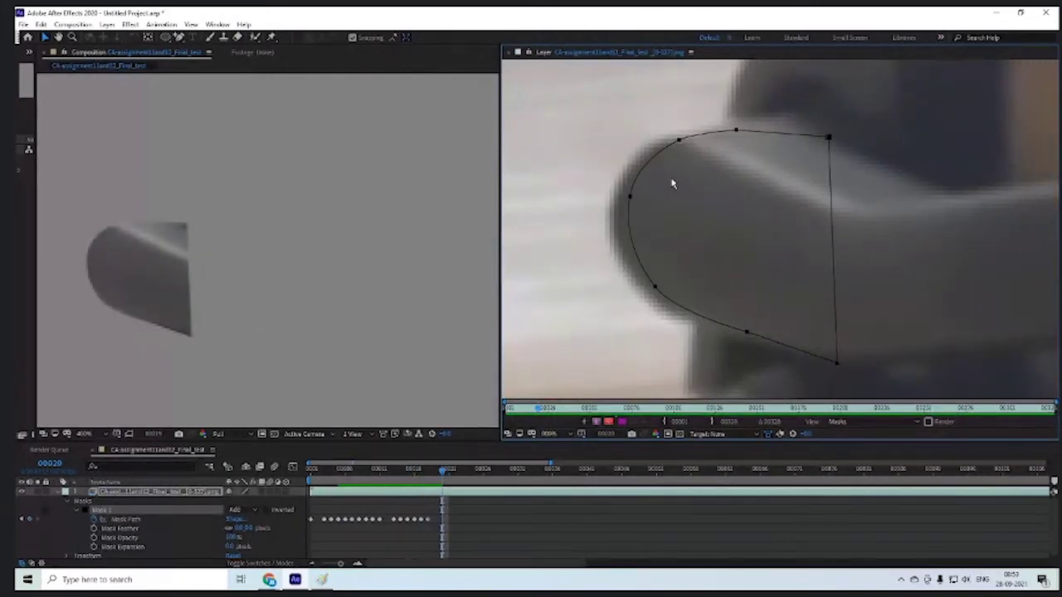
pyautogui.press('pageup')
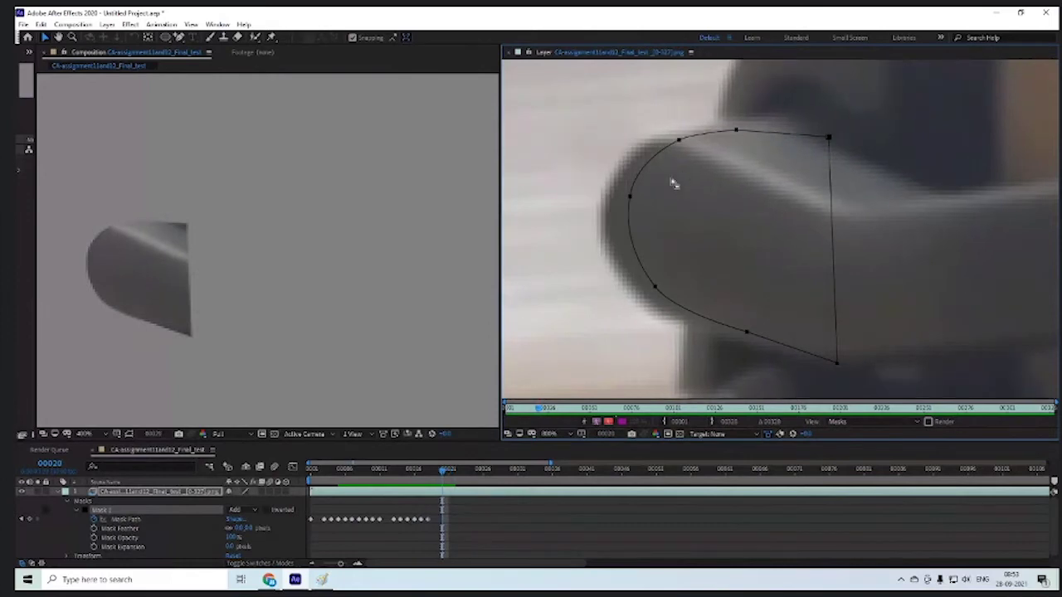
pyautogui.press('Left')
pyautogui.press('Left')
pyautogui.press('Left')
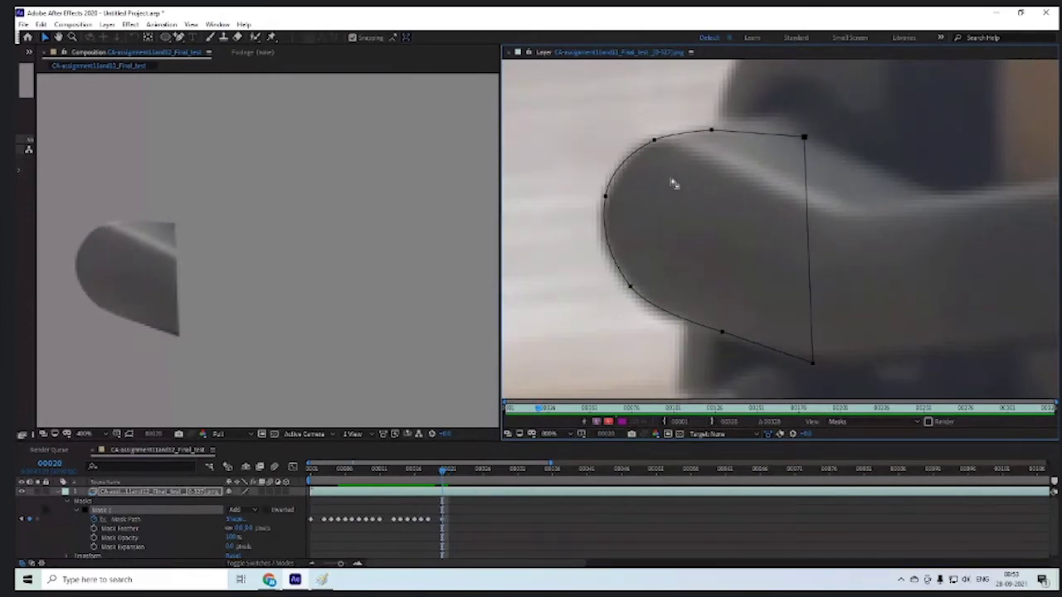
pyautogui.press('Left')
pyautogui.press('Left')
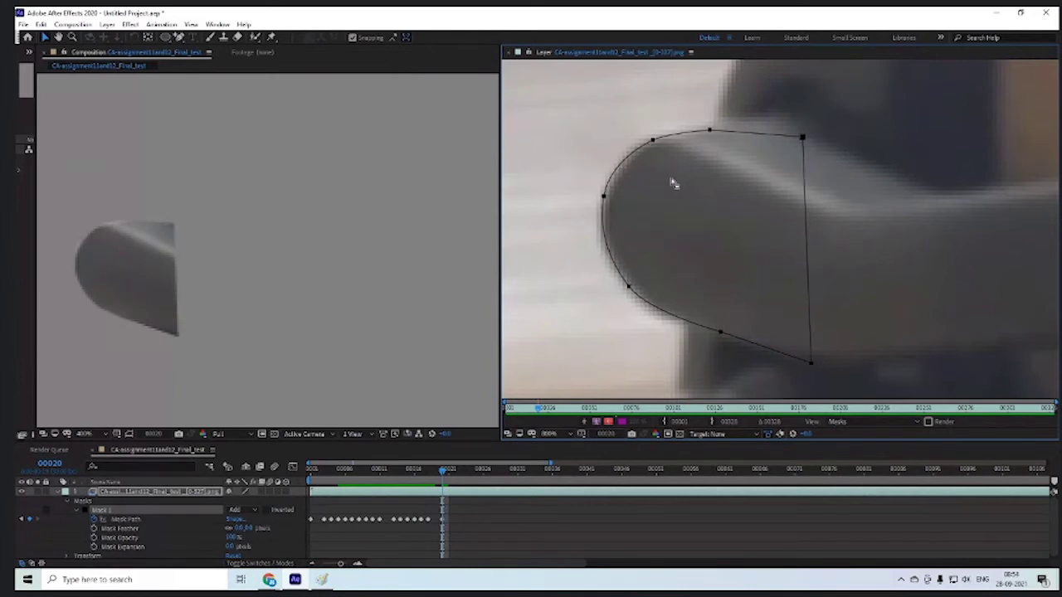
pyautogui.press('Right')
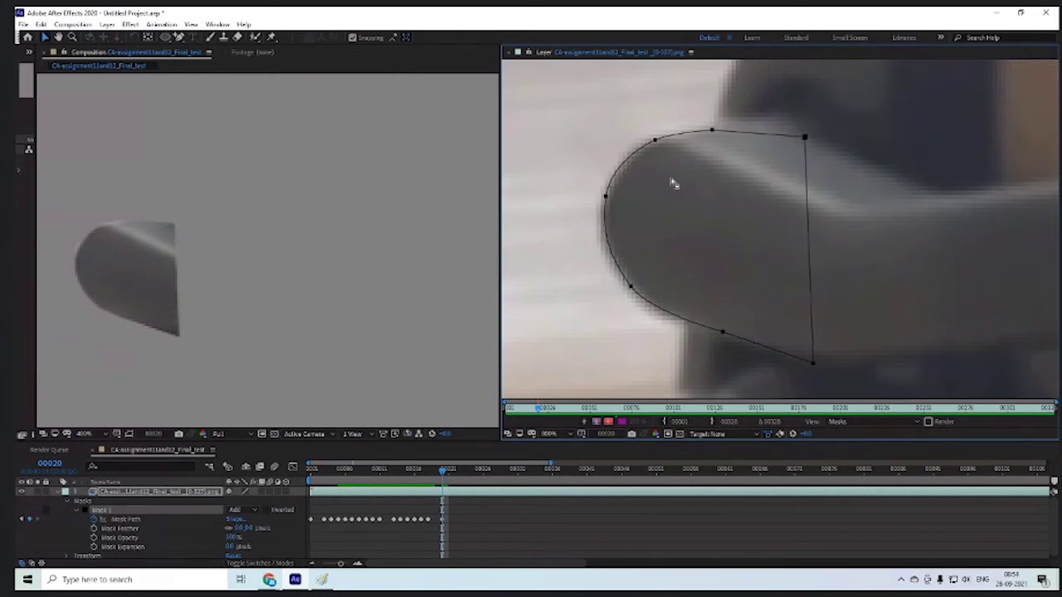
pyautogui.press('Left')
pyautogui.press('Left')
# - On frame 19, nudge the whole mask slightly left to the object's edge and check the fit on frame 20
pyautogui.press('pageup')
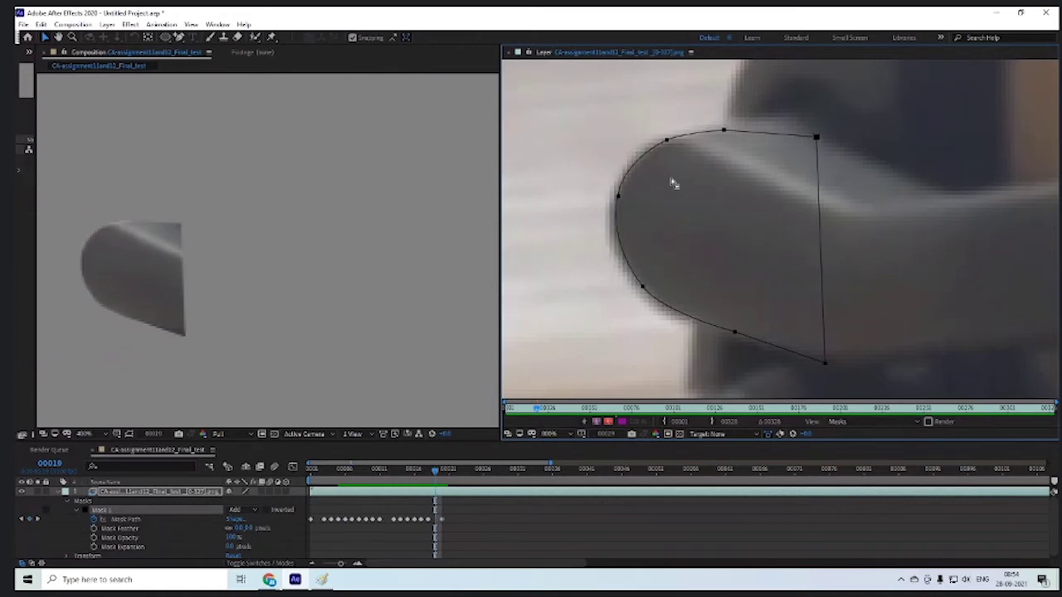
pyautogui.press('Left')
pyautogui.press('Left')
pyautogui.press('Left')
pyautogui.press('Left')
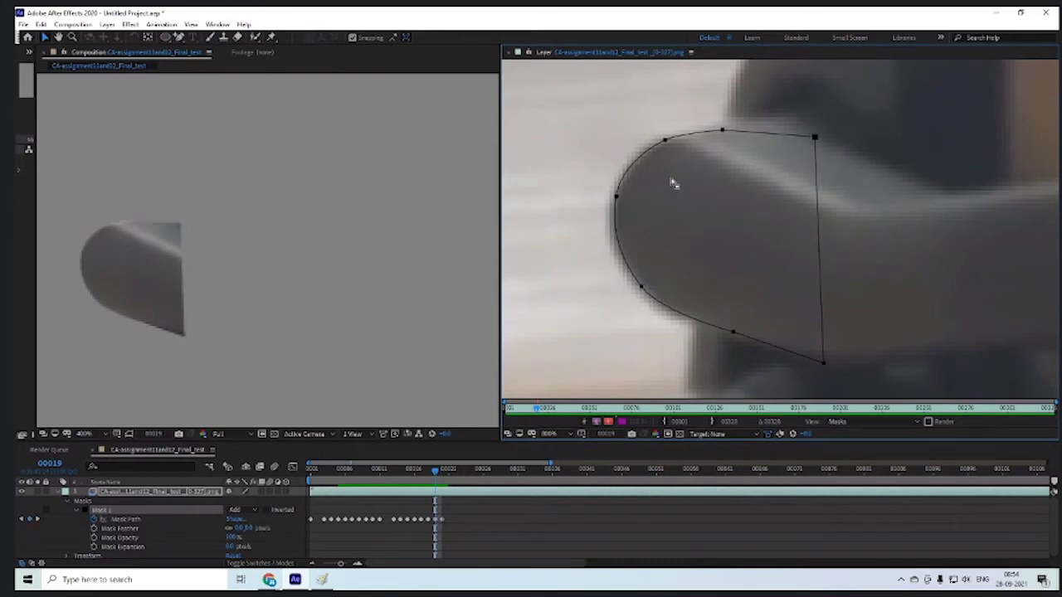
pyautogui.press('Left')
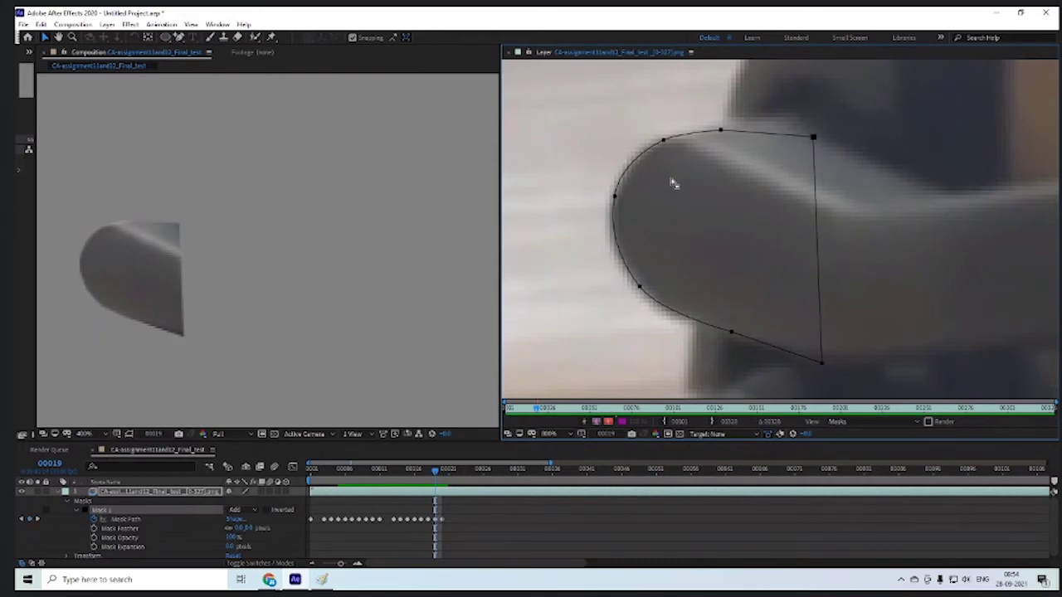
pyautogui.press('pagedown')
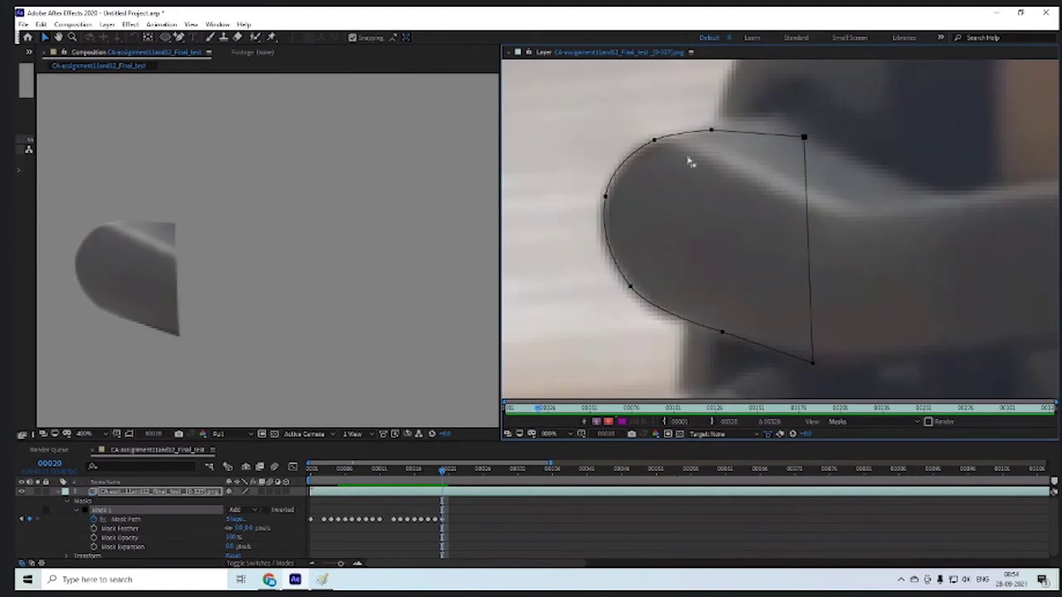
pyautogui.press(',')
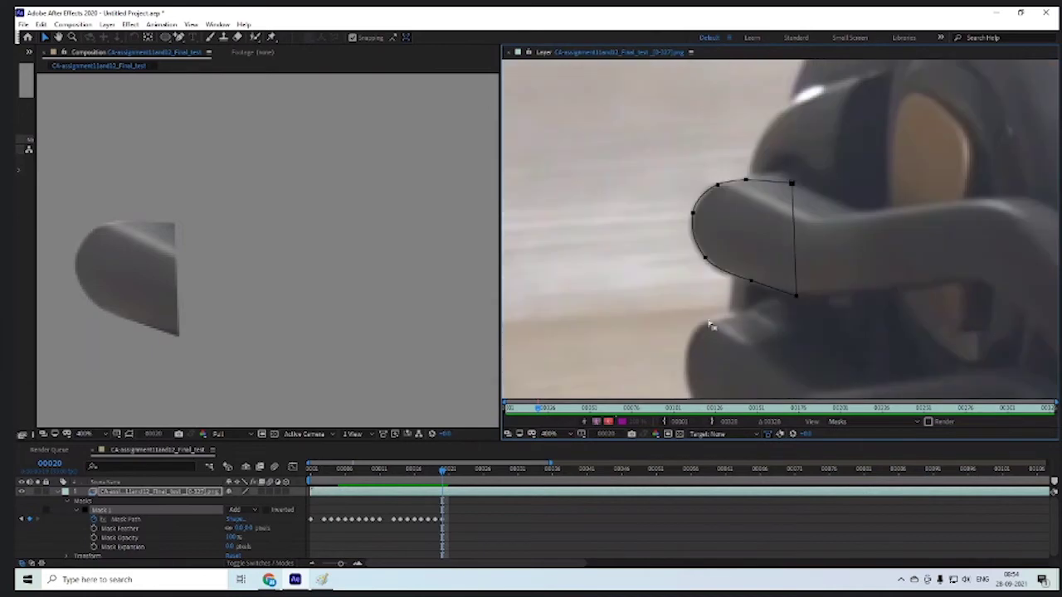
pyautogui.press('.')
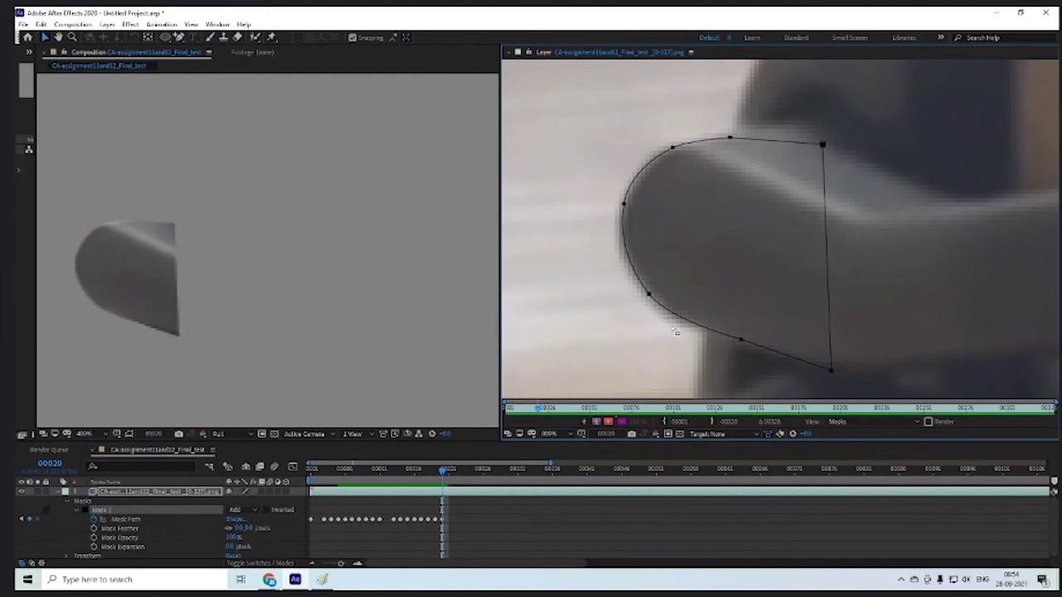
# - Save the project to the Desktop as "roto 2"
pyautogui.hotkey('ctrl', 's')
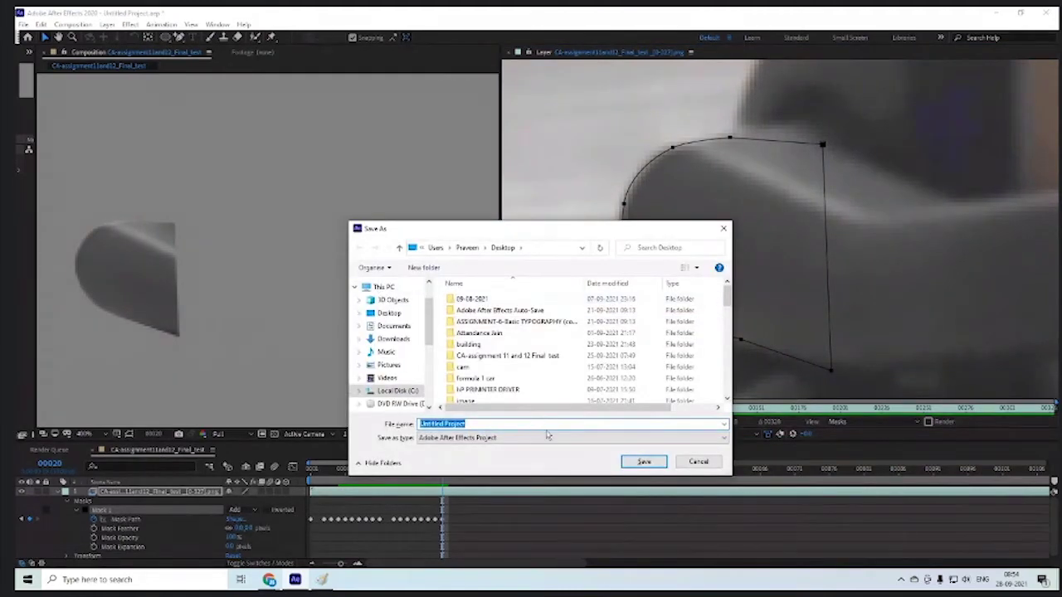
pyautogui.write('ro')
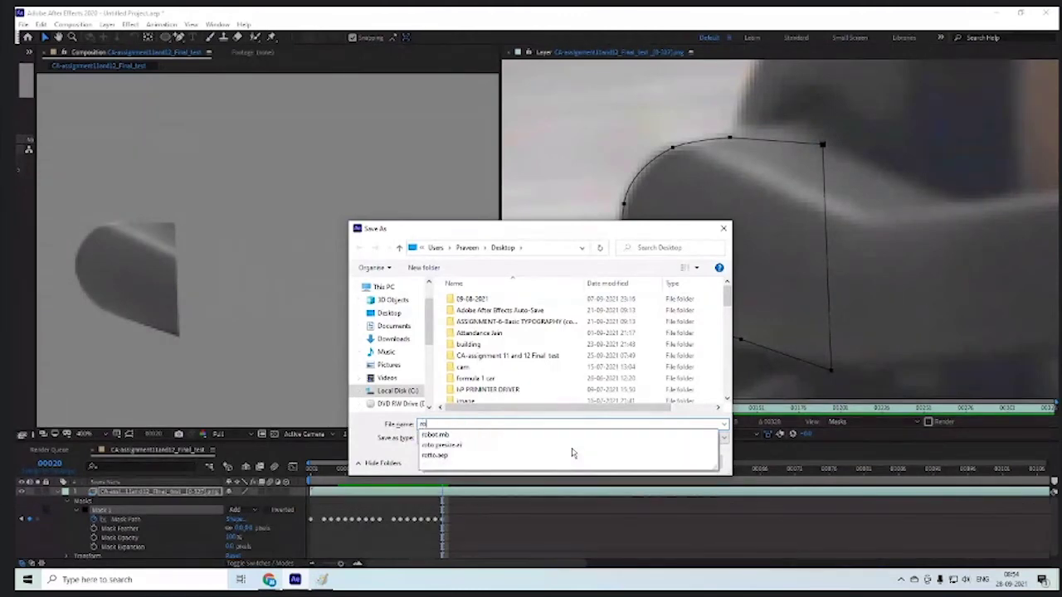
pyautogui.write('to')
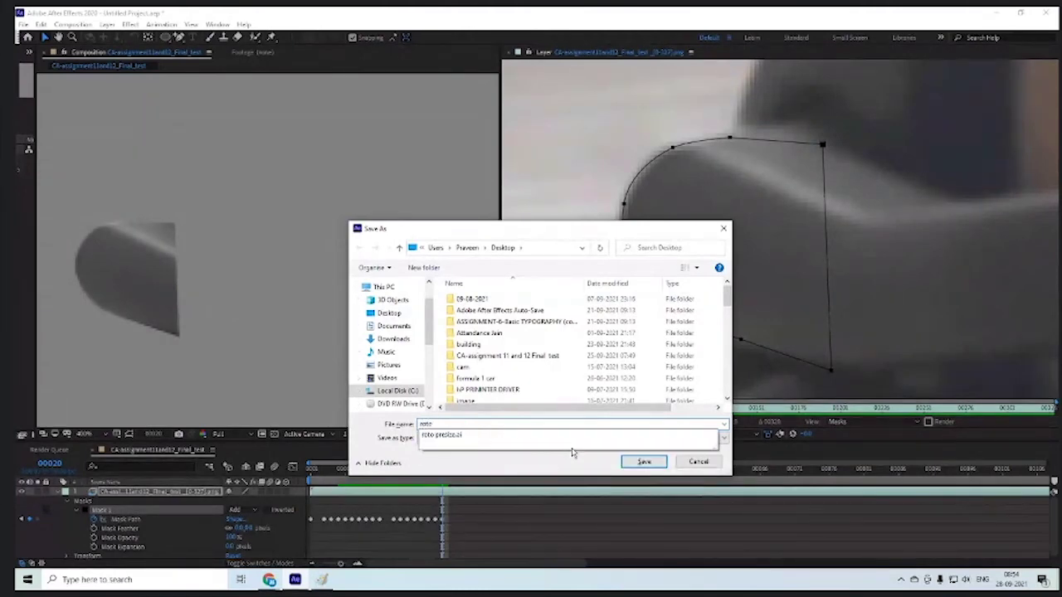
pyautogui.write(' 2')
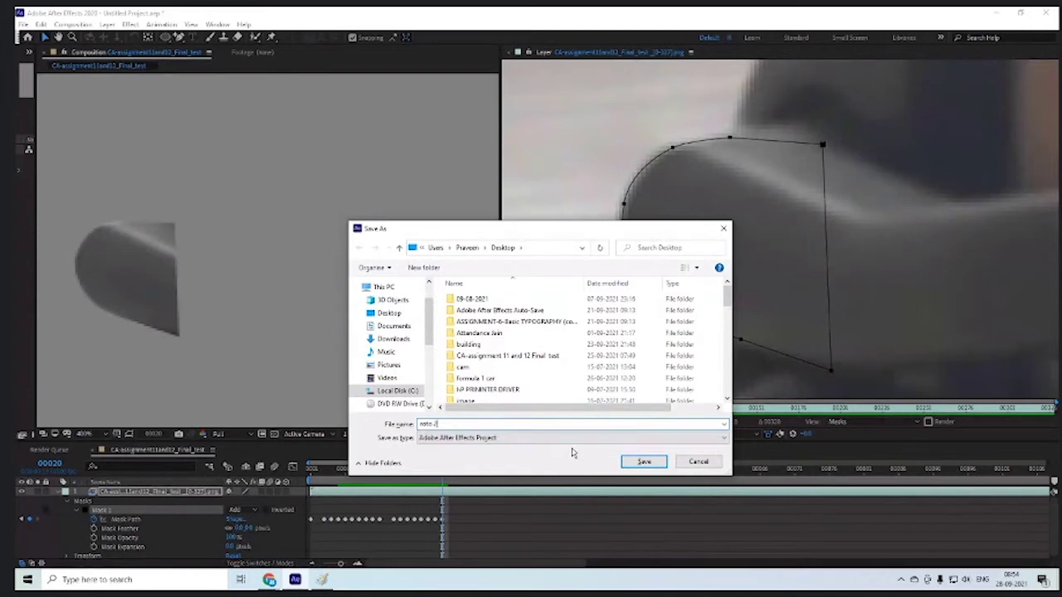
pyautogui.press('Return')
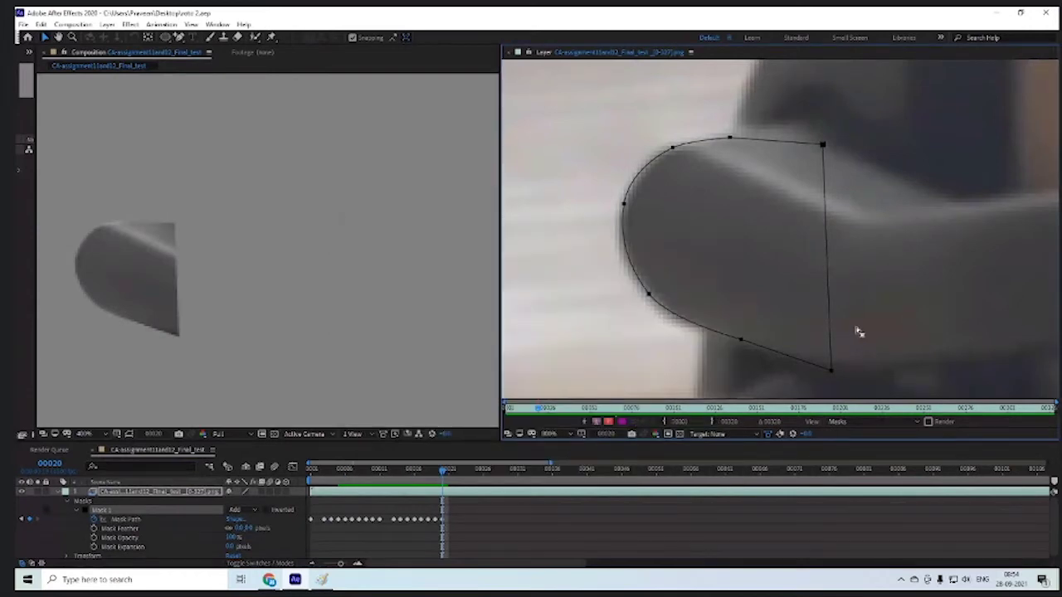
# - On frame 23, shift the whole mask left onto the object's rounded end
pyautogui.press('pagedown')
pyautogui.press('pagedown')
pyautogui.press('pagedown')
pyautogui.press('pagedown')
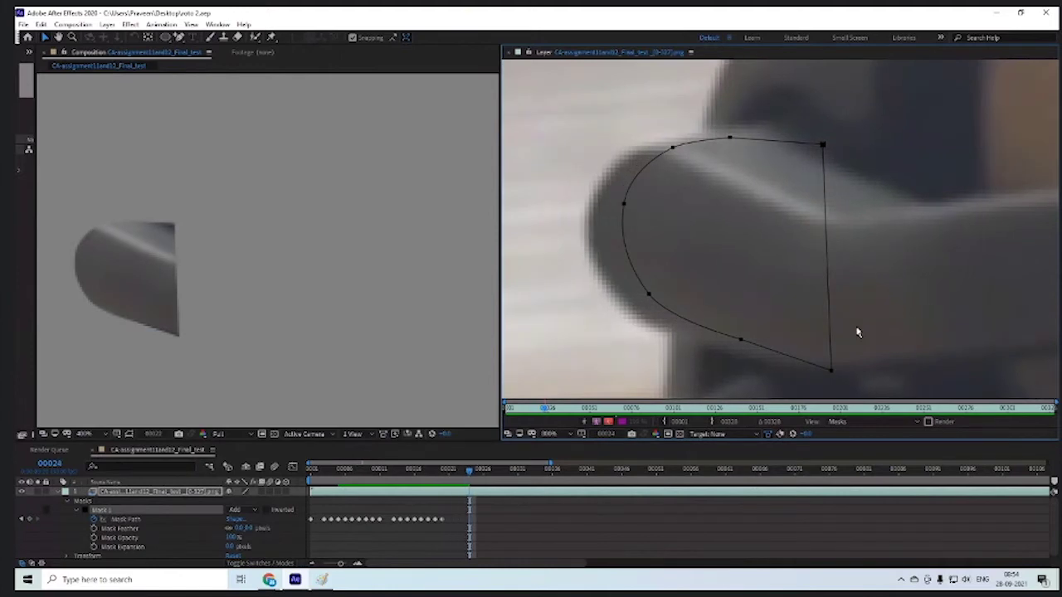
pyautogui.moveTo(588, 113); pyautogui.dragTo(884, 387)
pyautogui.press('Left')
pyautogui.press('Left')
pyautogui.press('Left')
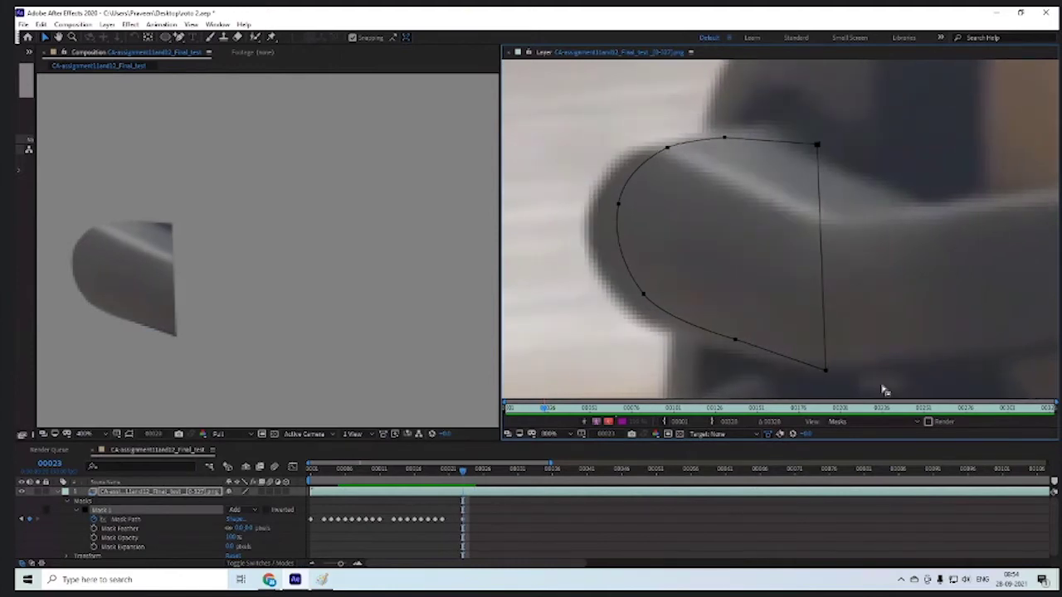
pyautogui.press('Left')
pyautogui.press('Left')
pyautogui.press('Left')
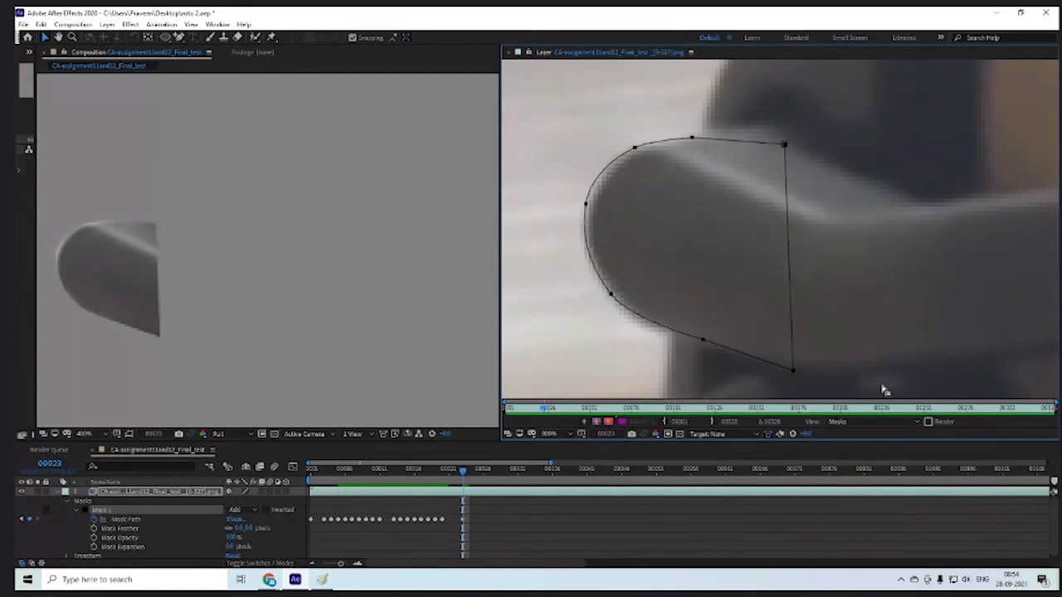
# - Fine-tune the whole mask on frame 23 by nudging it slightly right and down against the object's outline
pyautogui.press('Right')
pyautogui.press('Right')
pyautogui.press('Down')
pyautogui.press('Down')
pyautogui.press('Down')
pyautogui.press('Down')
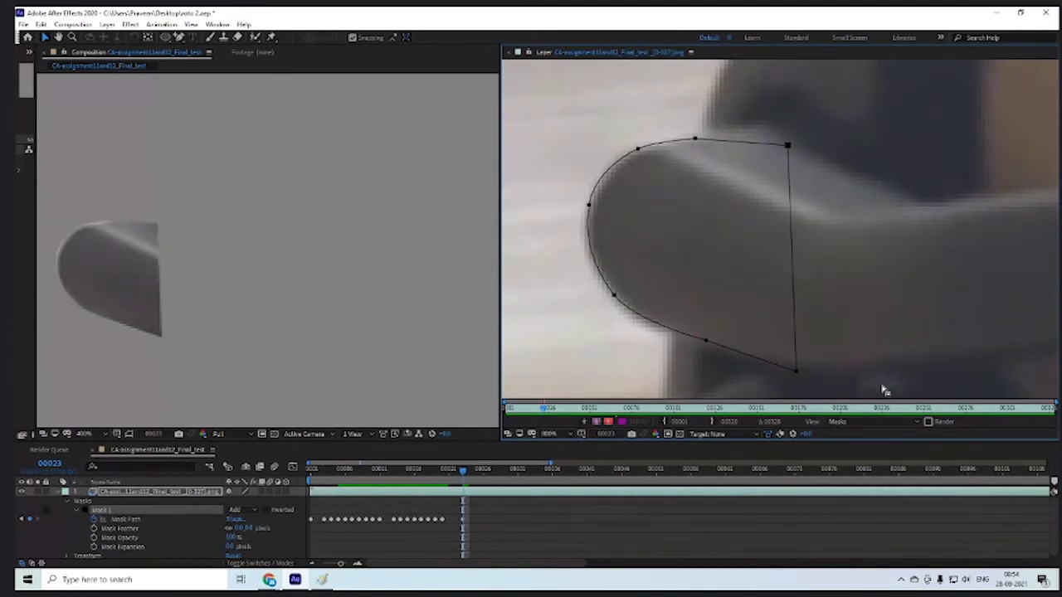
pyautogui.press('Down')
pyautogui.press('Down')
pyautogui.press('Down')
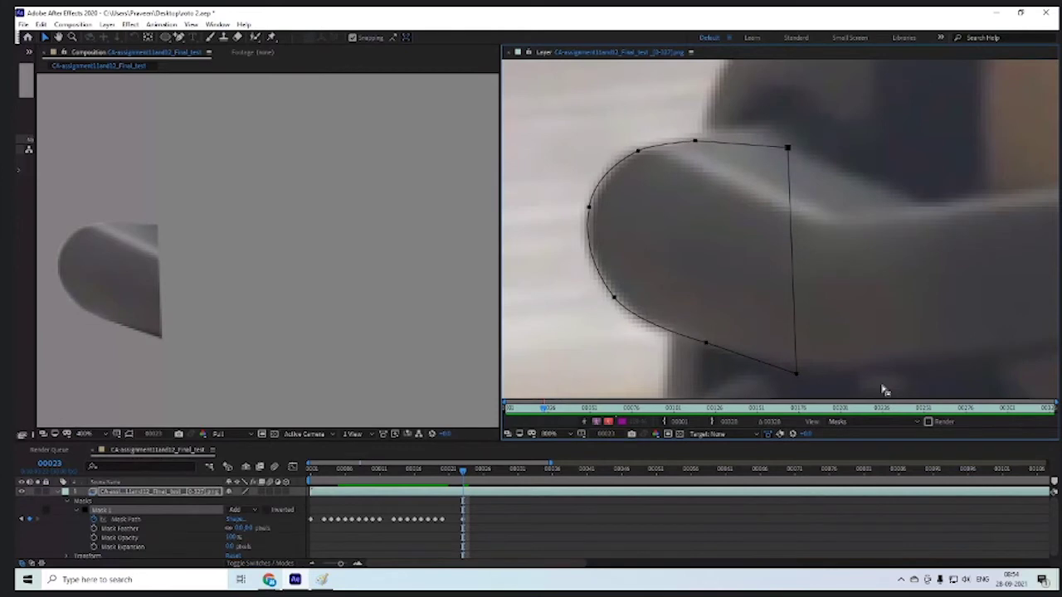
pyautogui.press('Right')
pyautogui.press('Right')
pyautogui.press('Up')
pyautogui.press('Right')
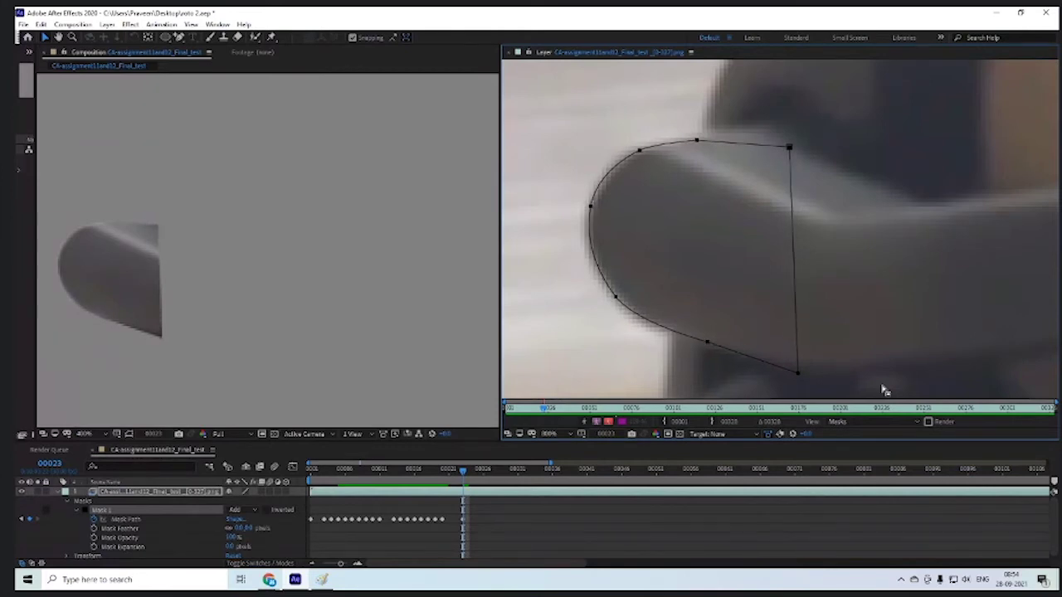
# - On frame 21, nudge the whole mask slightly left and check its fit against frames 20, 22 and 23
pyautogui.press('pageup')
pyautogui.press('pageup')
pyautogui.press('pageup')
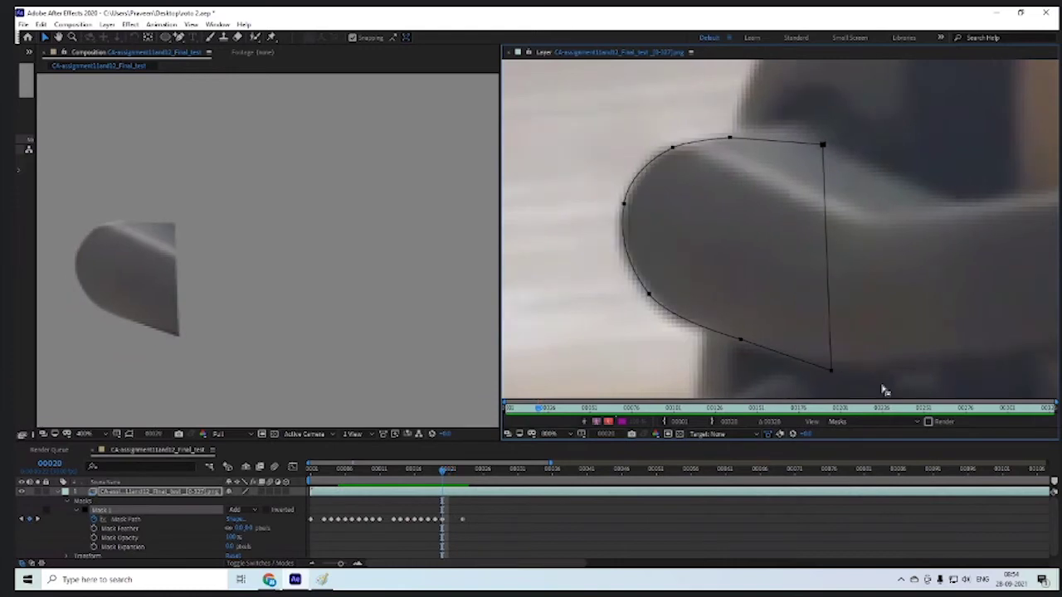
pyautogui.press('pagedown')
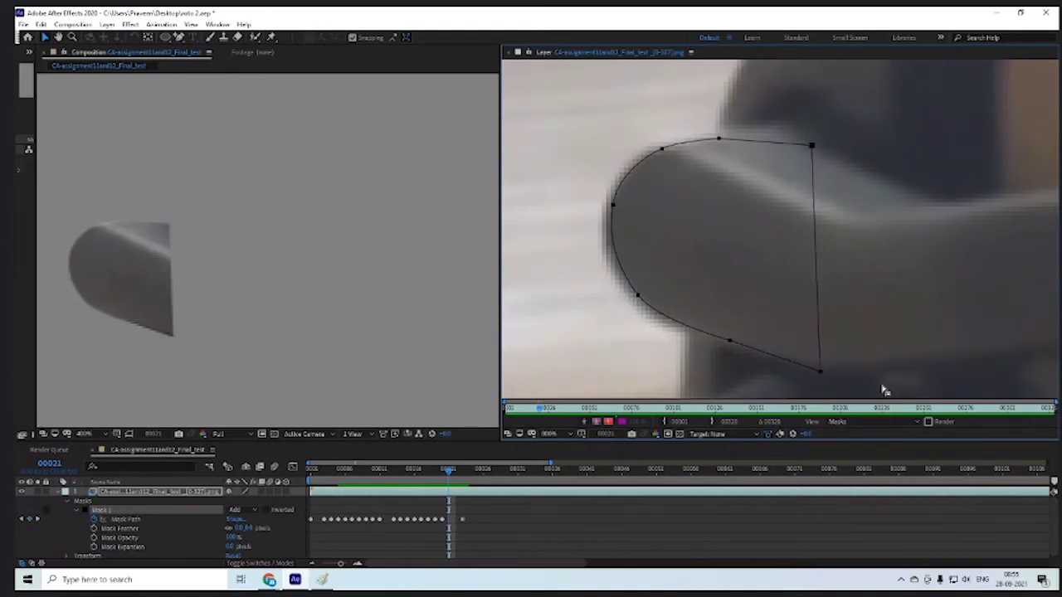
pyautogui.press('Left')
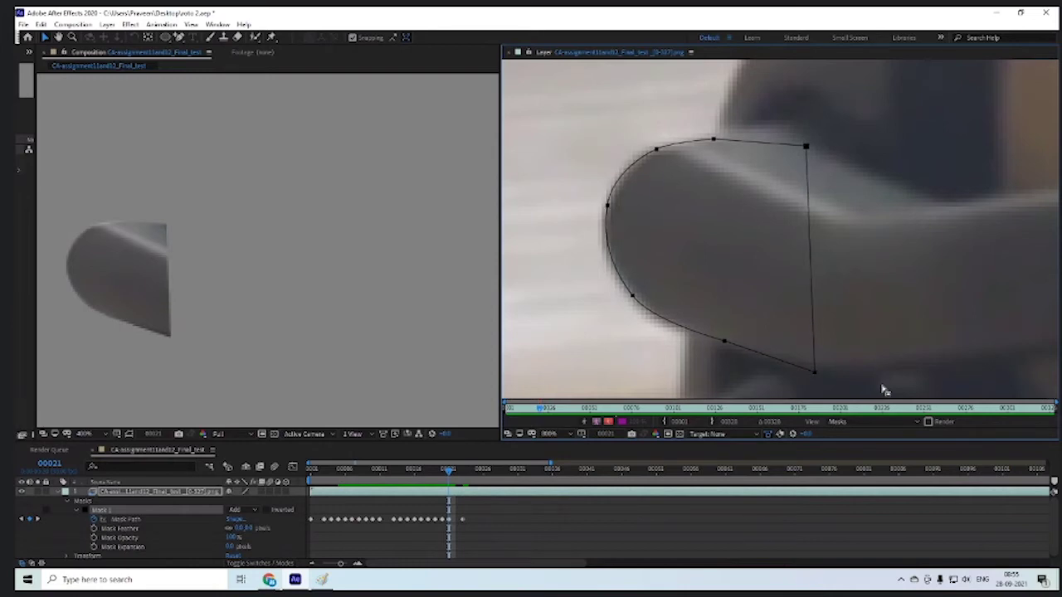
pyautogui.press('pageup')
pyautogui.press('pagedown')
pyautogui.press('pageup')
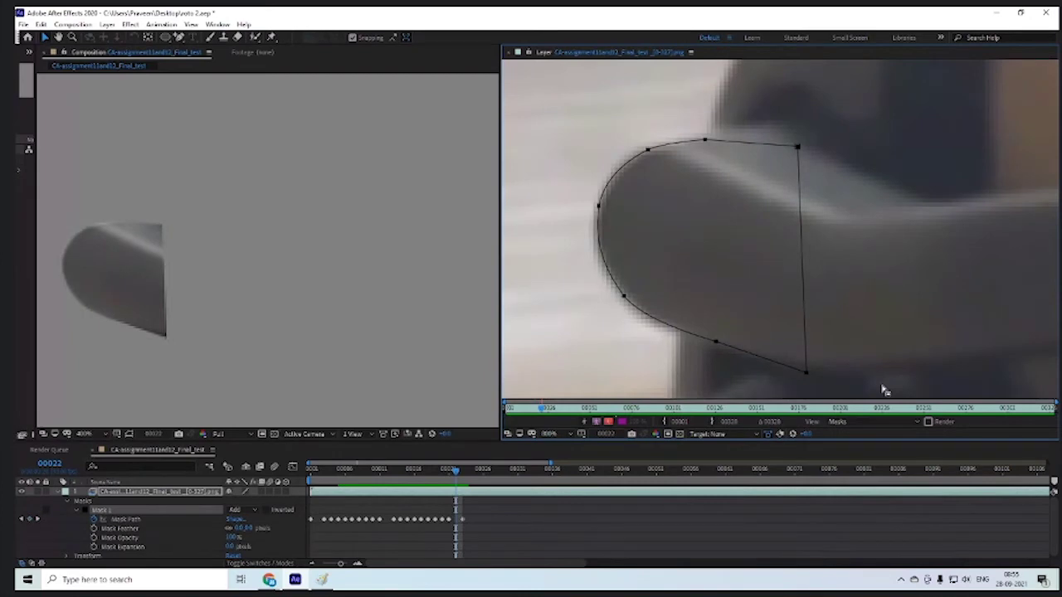
pyautogui.press('pagedown')
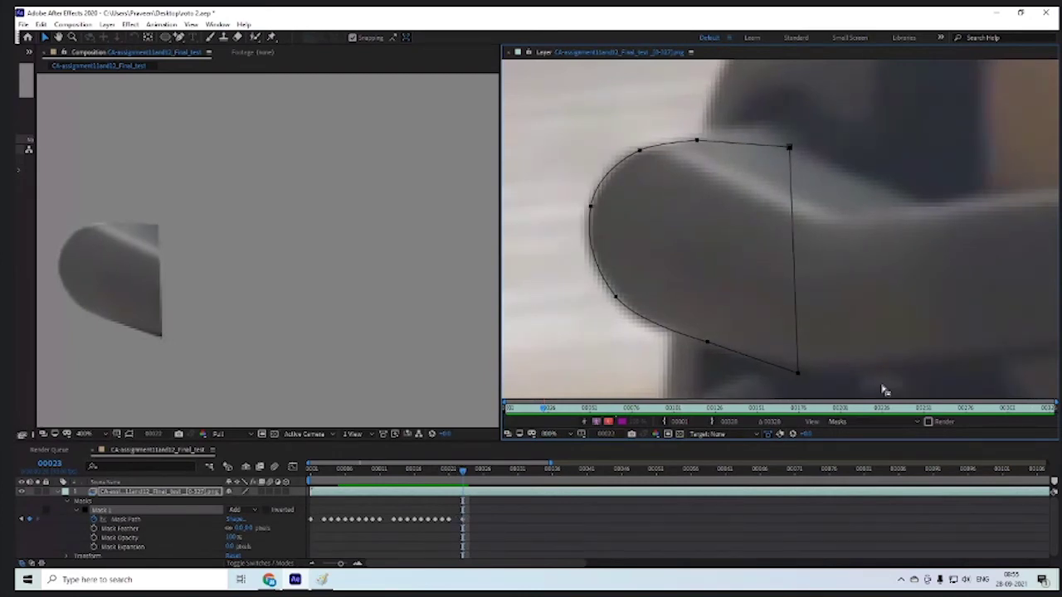
# - On frame 27, shift the whole mask left onto the rounded end and fine-tune its horizontal position
pyautogui.press('pagedown')
pyautogui.press('pagedown')
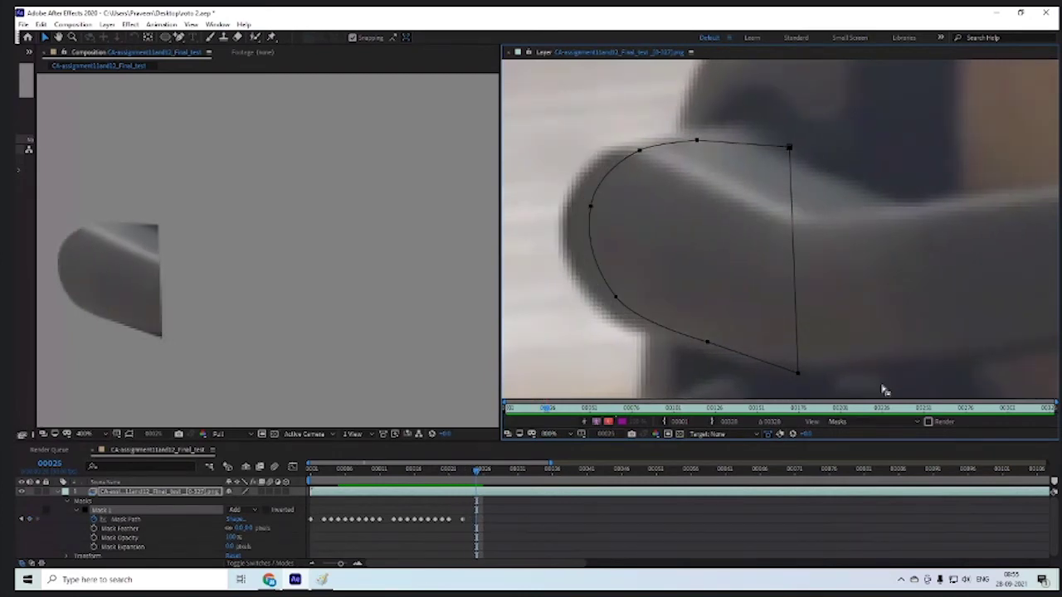
pyautogui.press('pagedown')
pyautogui.press('pagedown')
pyautogui.press('pagedown')
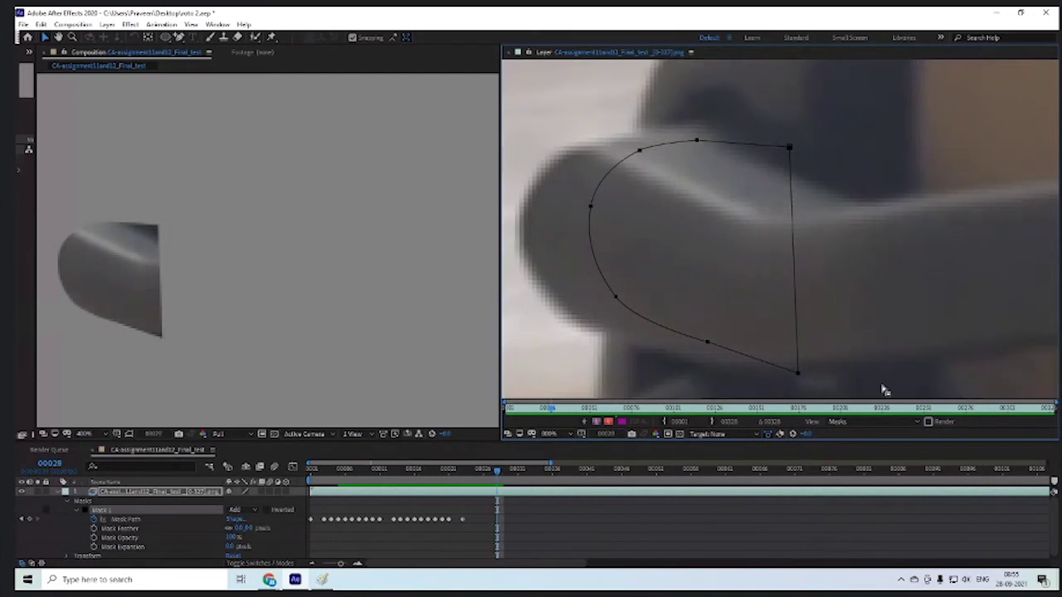
pyautogui.press('pageup')
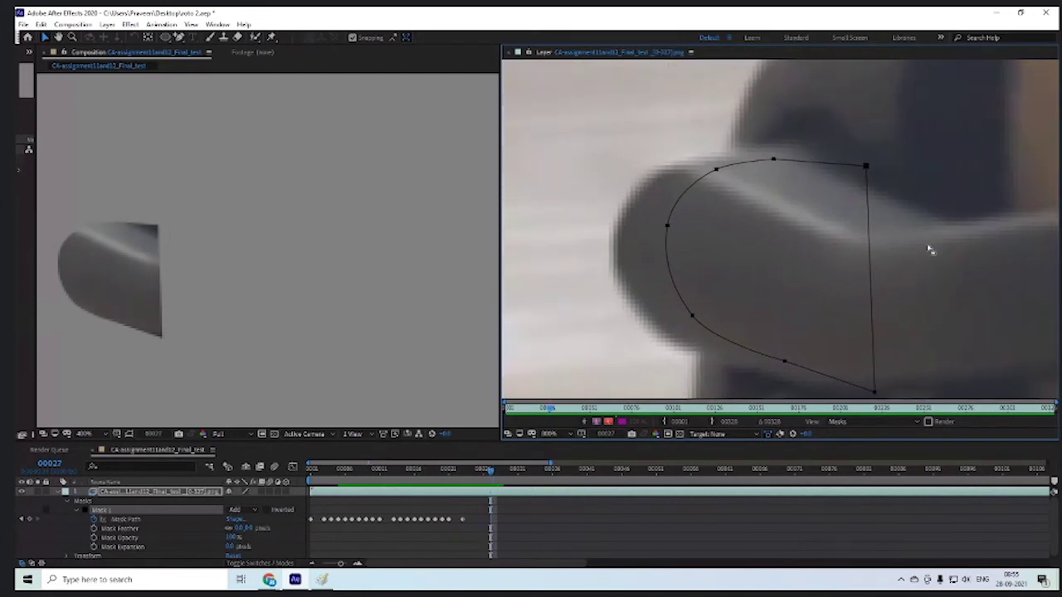
pyautogui.press('Left')
pyautogui.hotkey('shift', 'Left')
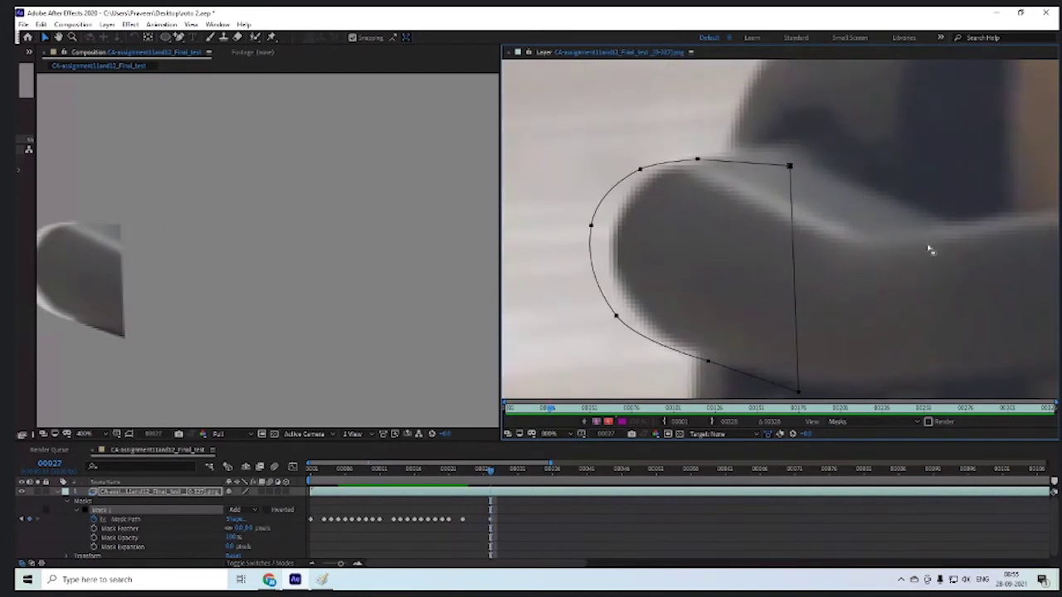
pyautogui.press('Right')
pyautogui.press('Right')
pyautogui.press('Right')
pyautogui.press('Right')
pyautogui.press('Right')
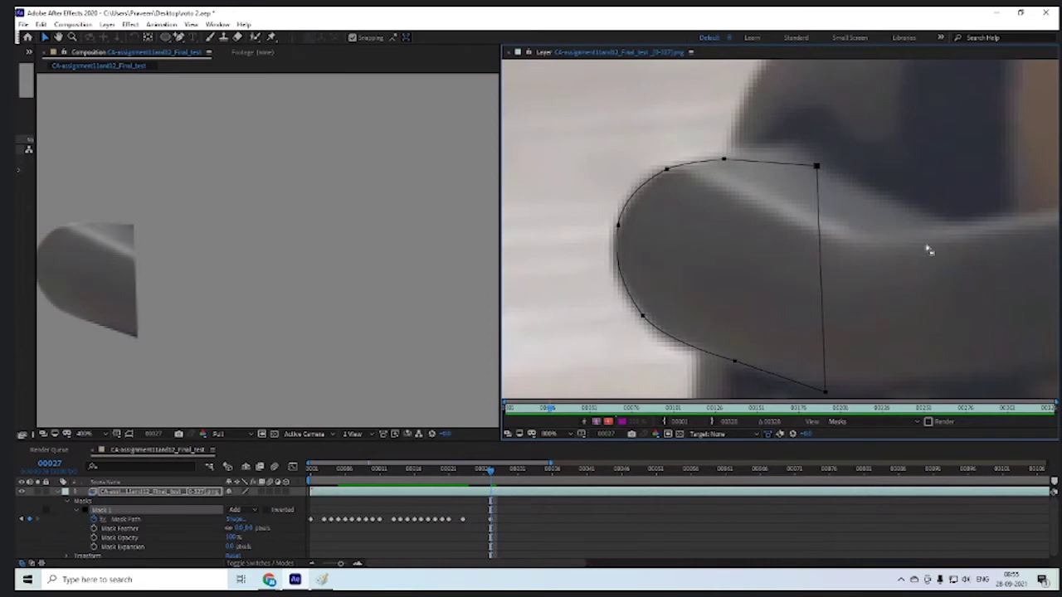
# - Examine the mask edge on frame 27 up close, and check the mask's fit on the frames back to 23
pyautogui.press('.')
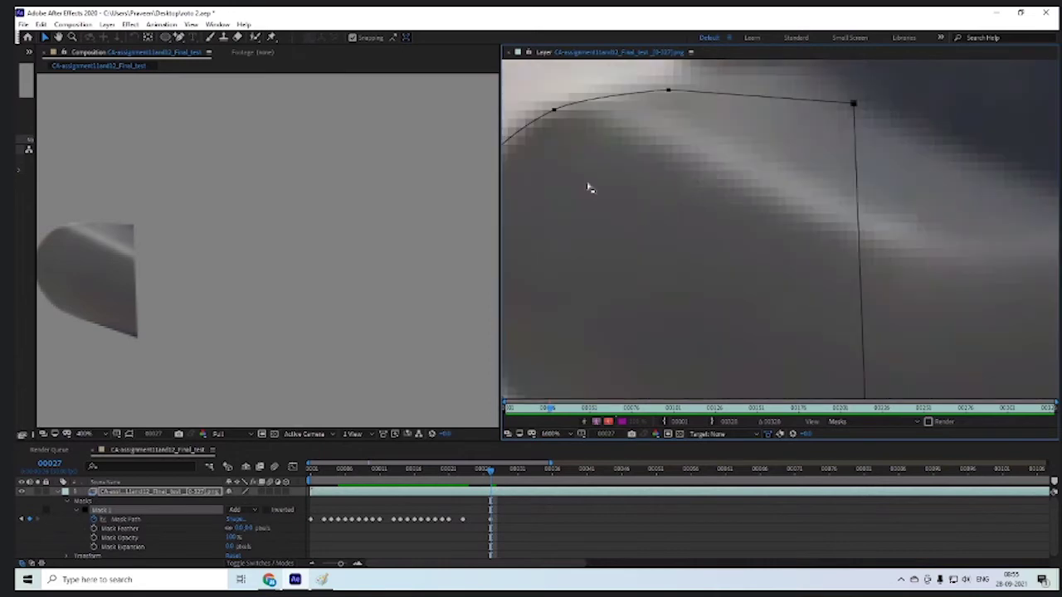
pyautogui.moveTo(588, 185); pyautogui.dragTo(865, 222)
pyautogui.press('v')
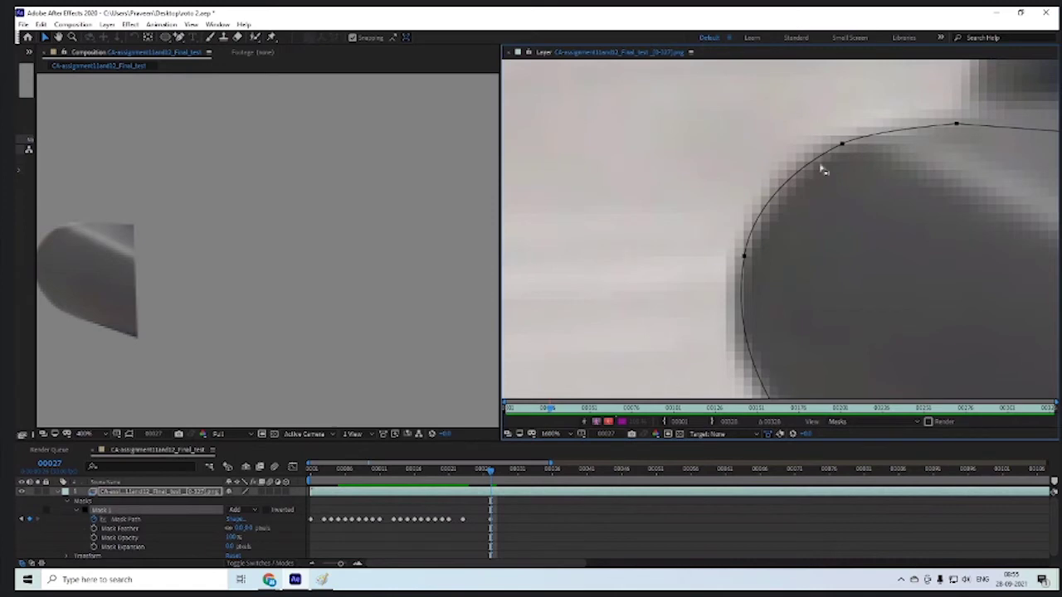
pyautogui.press(',')
pyautogui.press(',')
pyautogui.moveTo(839, 209); pyautogui.dragTo(698, 204)
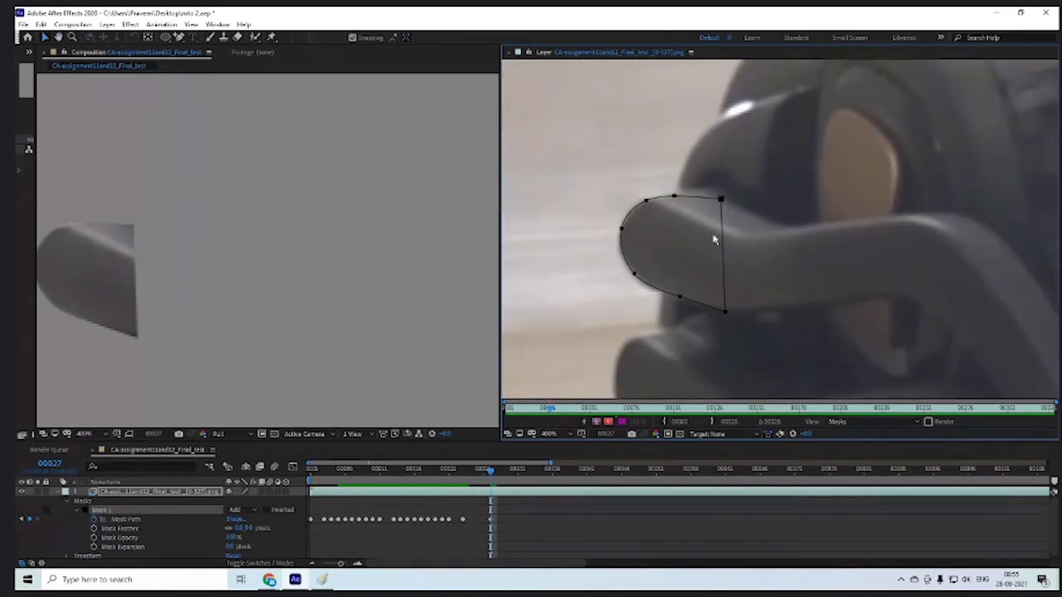
pyautogui.press('pageup')
pyautogui.press('pageup')
pyautogui.press('.')
pyautogui.press('pageup')
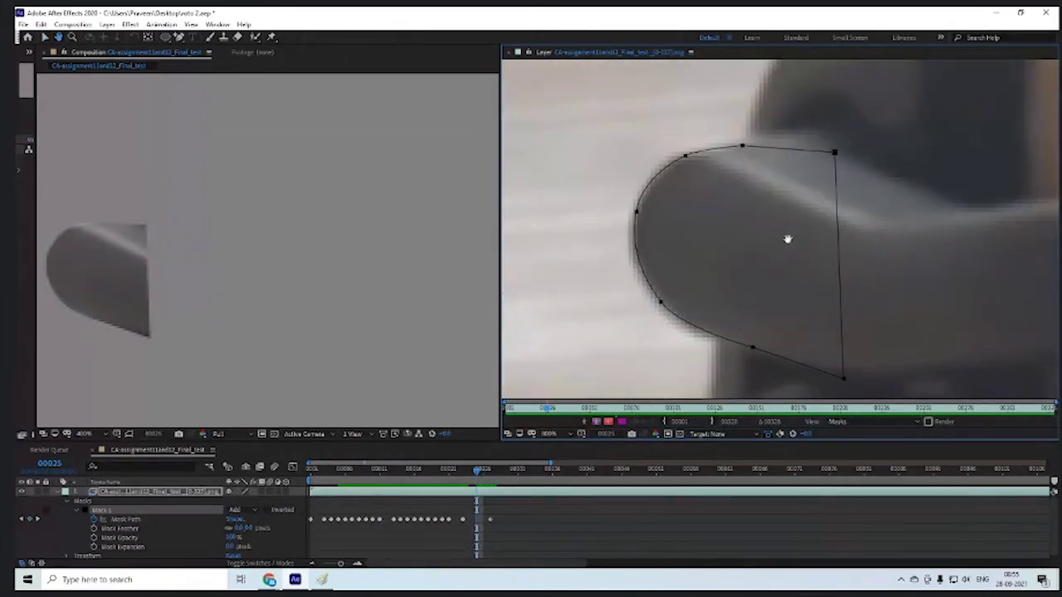
pyautogui.press('pageup')
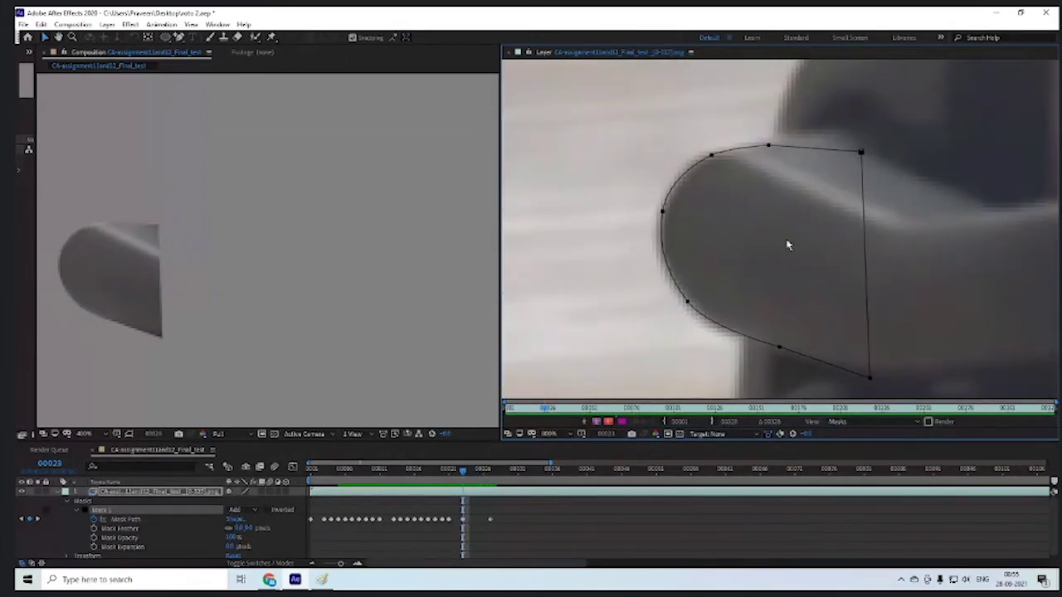
# - On frame 24, nudge the whole mask slightly left to the object's edge and compare it with frame 23
pyautogui.press('pagedown')
pyautogui.press('pagedown')
pyautogui.press('pageup')
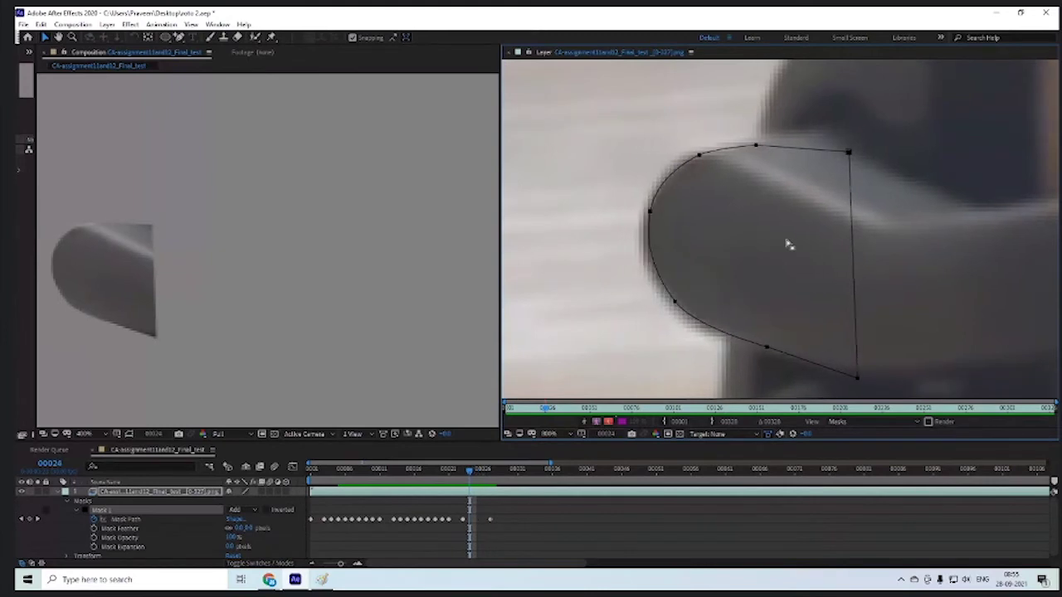
pyautogui.press('pageup')
pyautogui.press('pagedown')
pyautogui.press('Left')
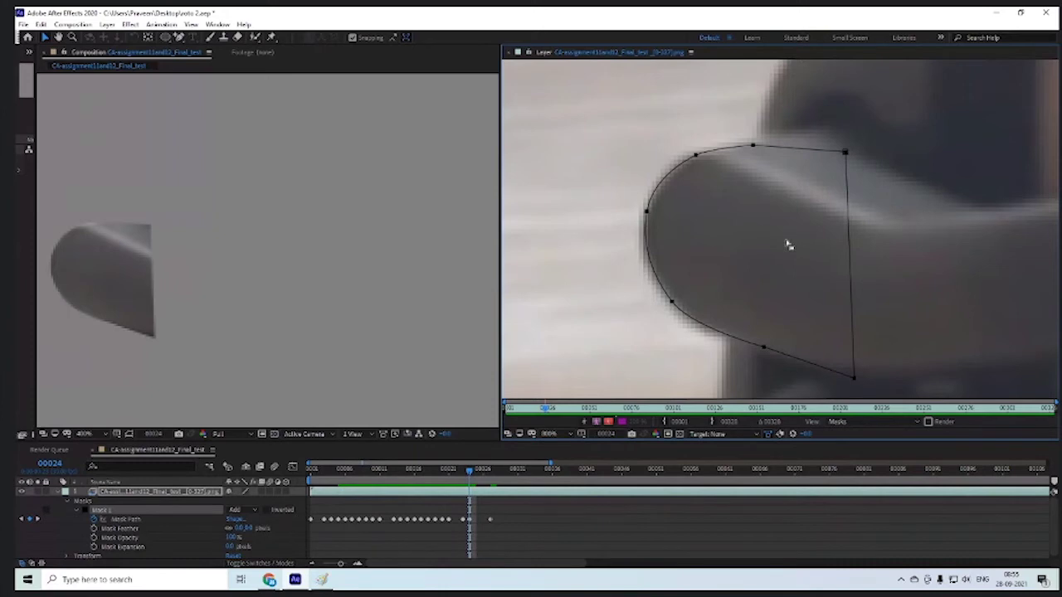
pyautogui.press('pageup')
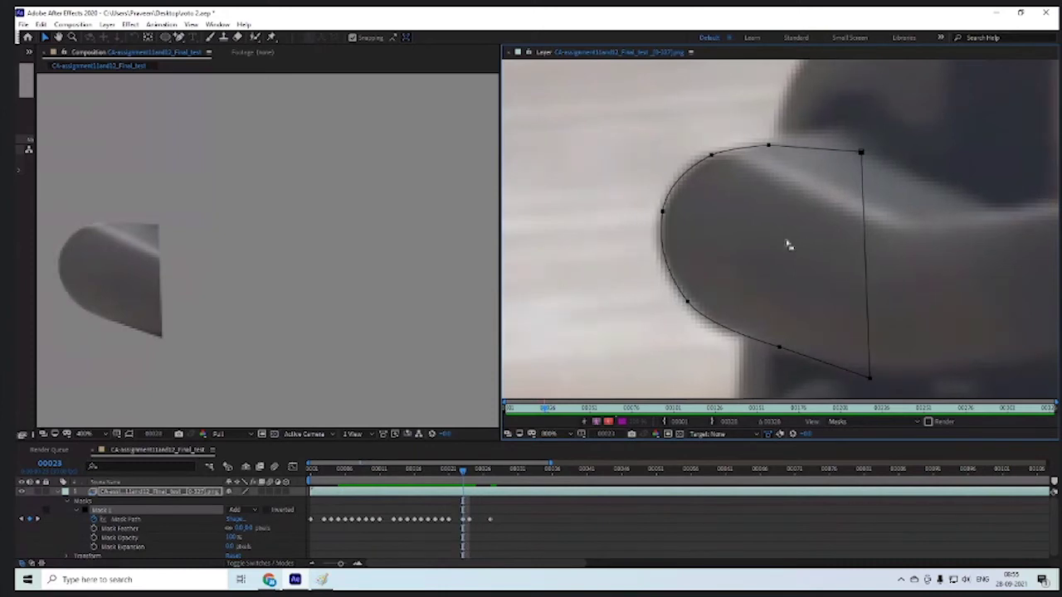
# - On frame 26, nudge the whole mask left to the object's edge and check it against frame 25
pyautogui.press('pagedown')
pyautogui.press('pagedown')
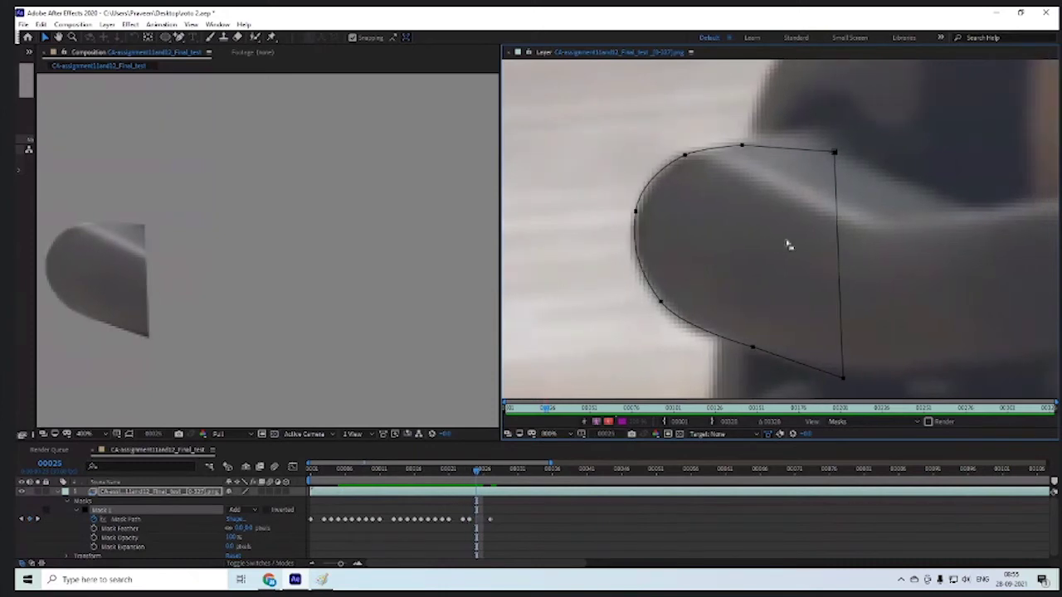
pyautogui.press('pagedown')
pyautogui.press('Left')
pyautogui.press('Left')
pyautogui.press('Left')
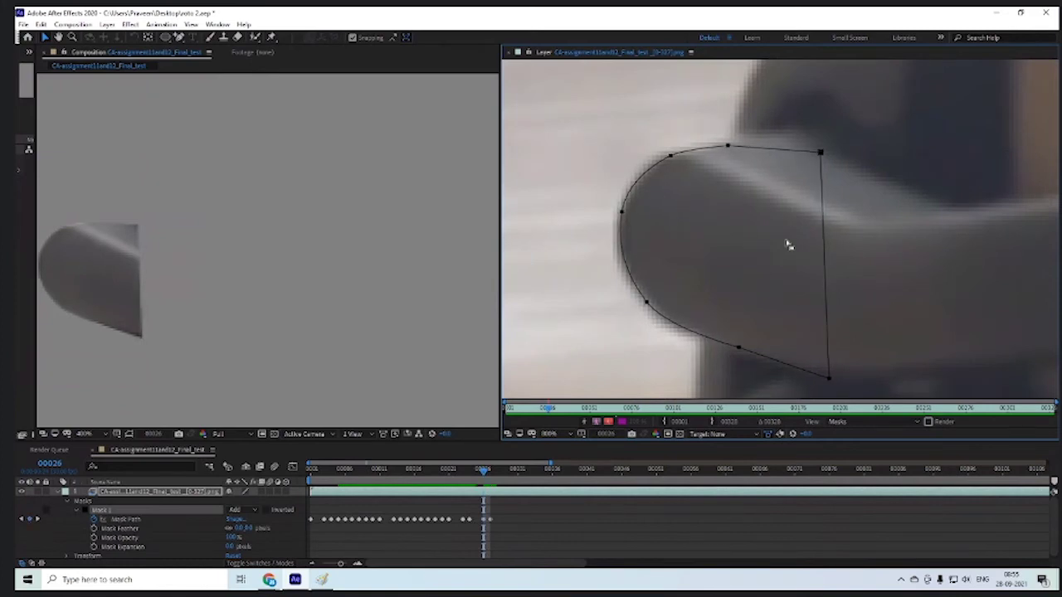
pyautogui.press('pageup')
pyautogui.press('pagedown')
# - On frame 25, nudge the whole mask slightly right and compare its fit with frame 24
pyautogui.press('pageup')
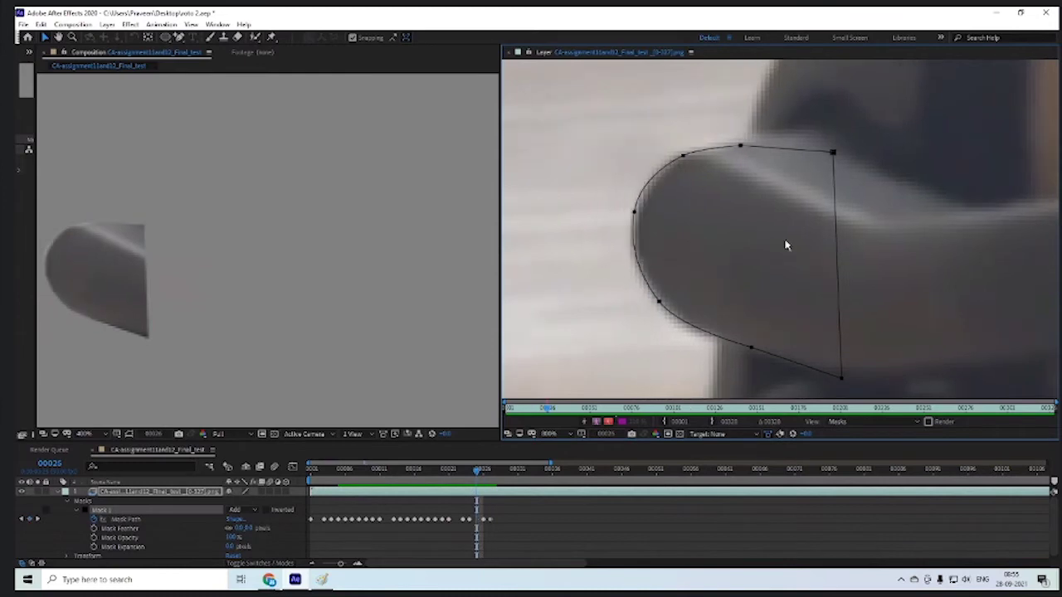
pyautogui.press('Right')
pyautogui.press('Right')
pyautogui.press('pageup')
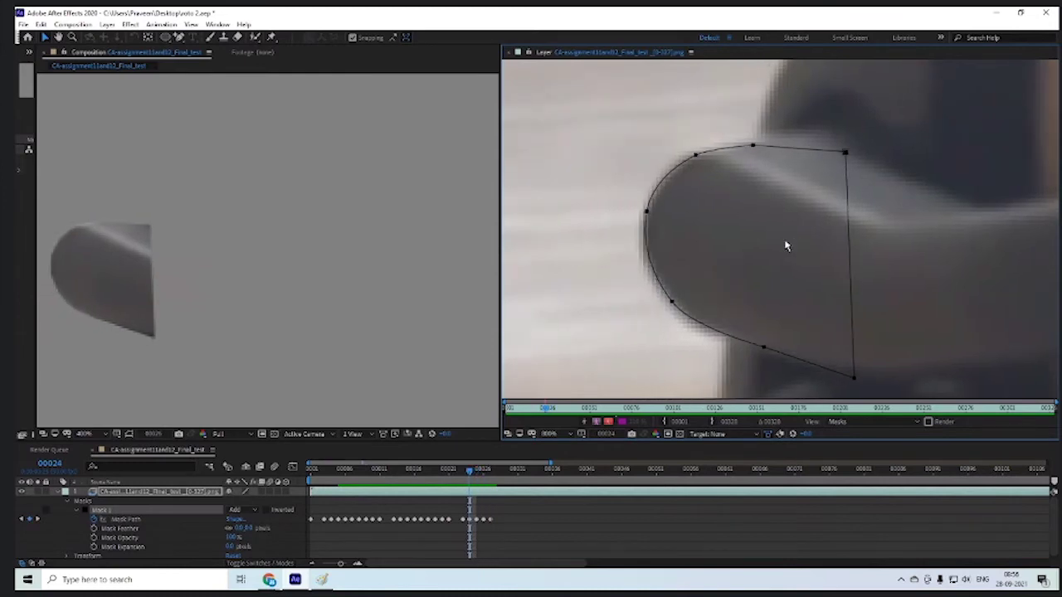
# - Return to frame 26 and refine the mask's position with another slight nudge left
pyautogui.press('pagedown')
pyautogui.press('pagedown')
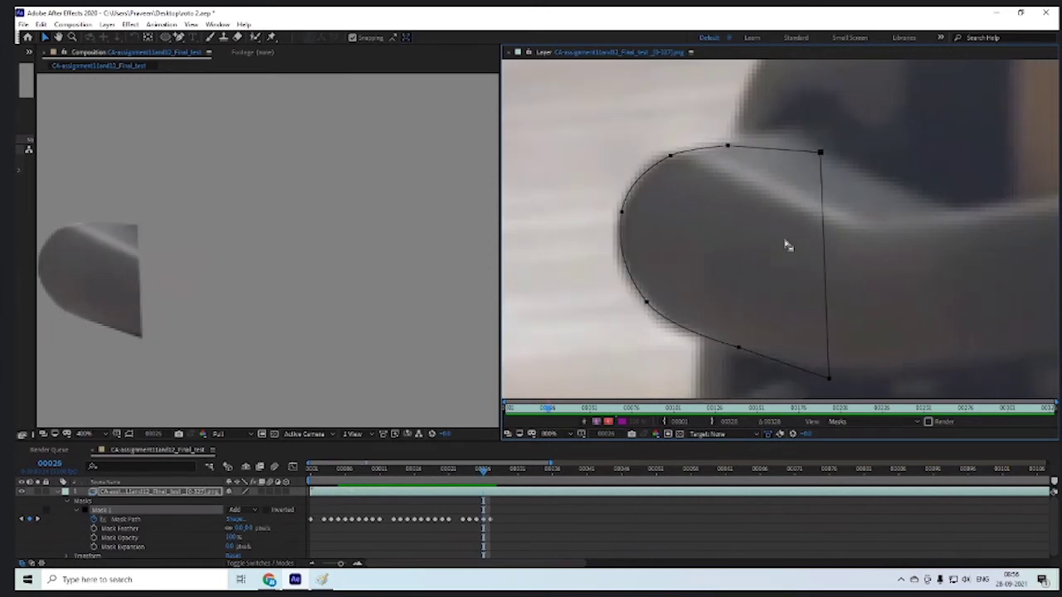
pyautogui.press('Left')
pyautogui.press('Left')
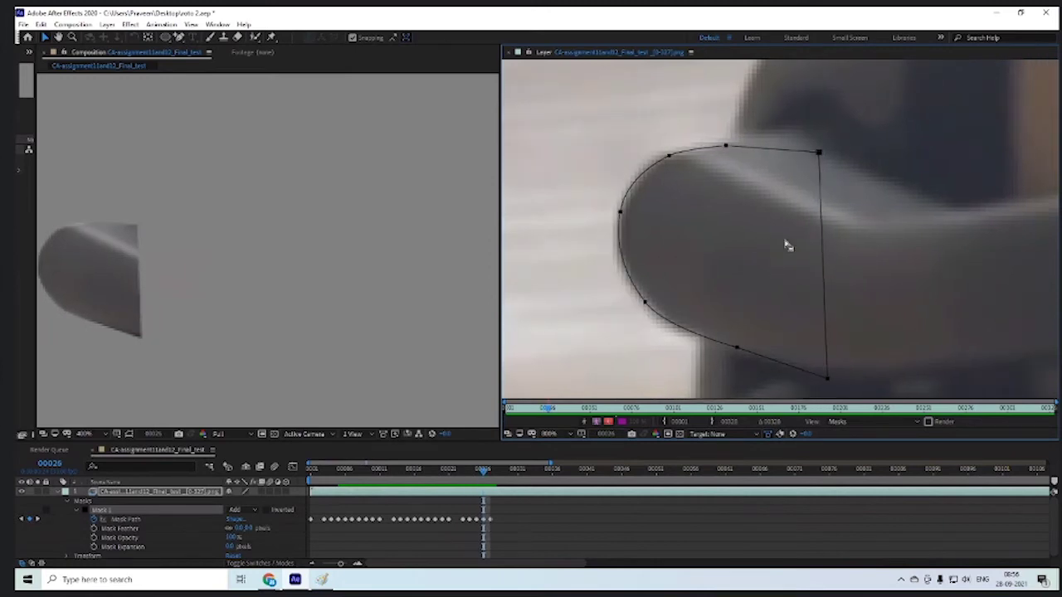
# - Compare the mask's fit on frame 26 with its neighbouring frames, and centre the cut-out in the composition view
pyautogui.press('pageup')
pyautogui.press('pagedown')
pyautogui.press('pageup')
pyautogui.press('pagedown')
pyautogui.press('pagedown')
pyautogui.press('pageup')
pyautogui.click(210, 295)
pyautogui.moveTo(208, 296); pyautogui.dragTo(352, 308)
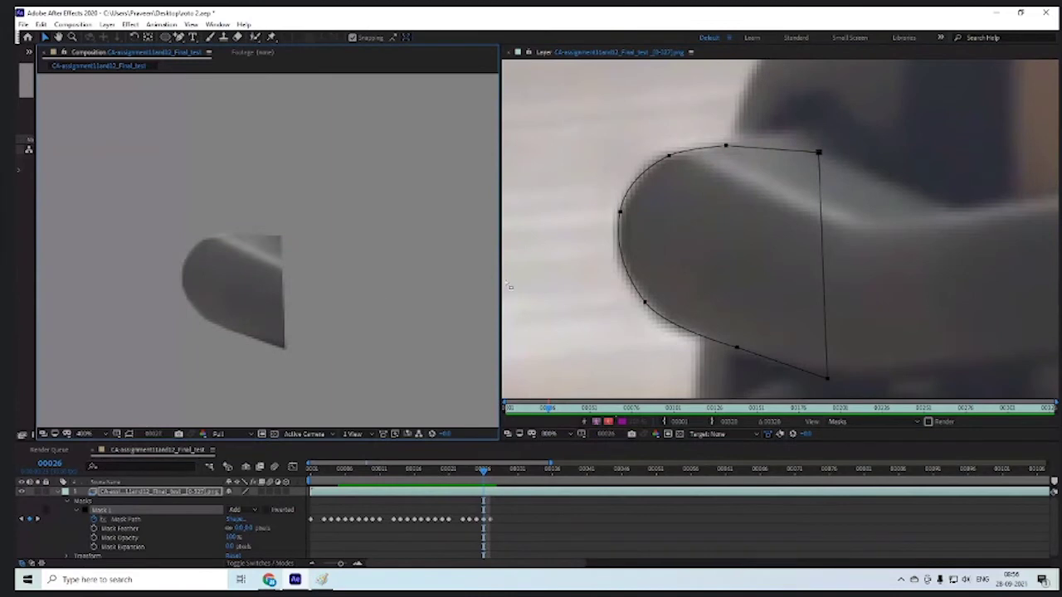
# - Step back and forth between frames 26 and 27 to check the mask's movement against the object's rounded end
pyautogui.press('pagedown')
pyautogui.press('pageup')
pyautogui.press('pagedown')
pyautogui.press('pageup')
pyautogui.press('pagedown')
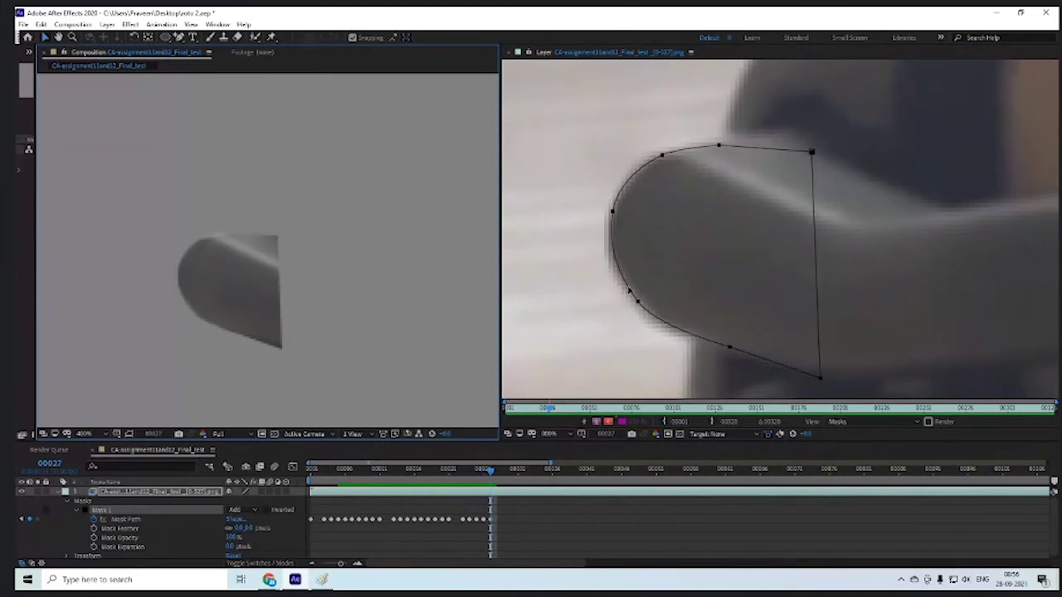
pyautogui.press('pageup')
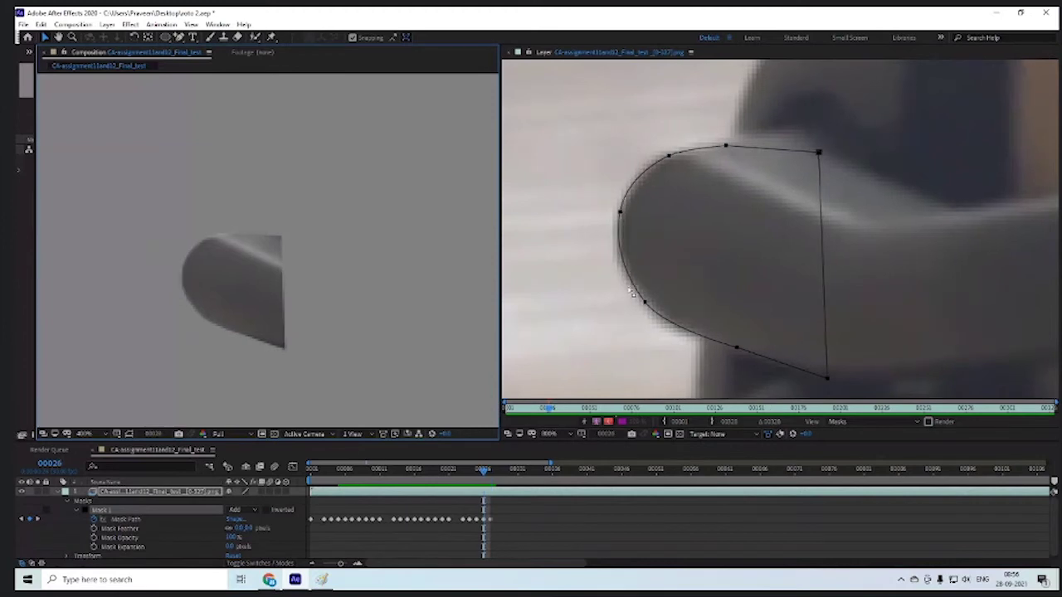
pyautogui.press('pagedown')
pyautogui.press('pageup')
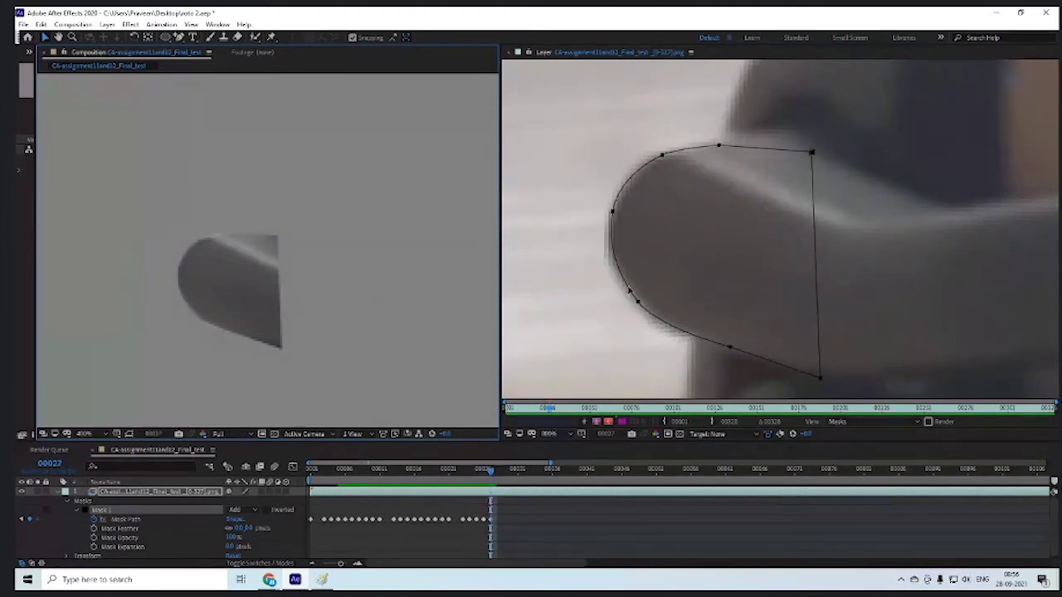
pyautogui.press('pagedown')
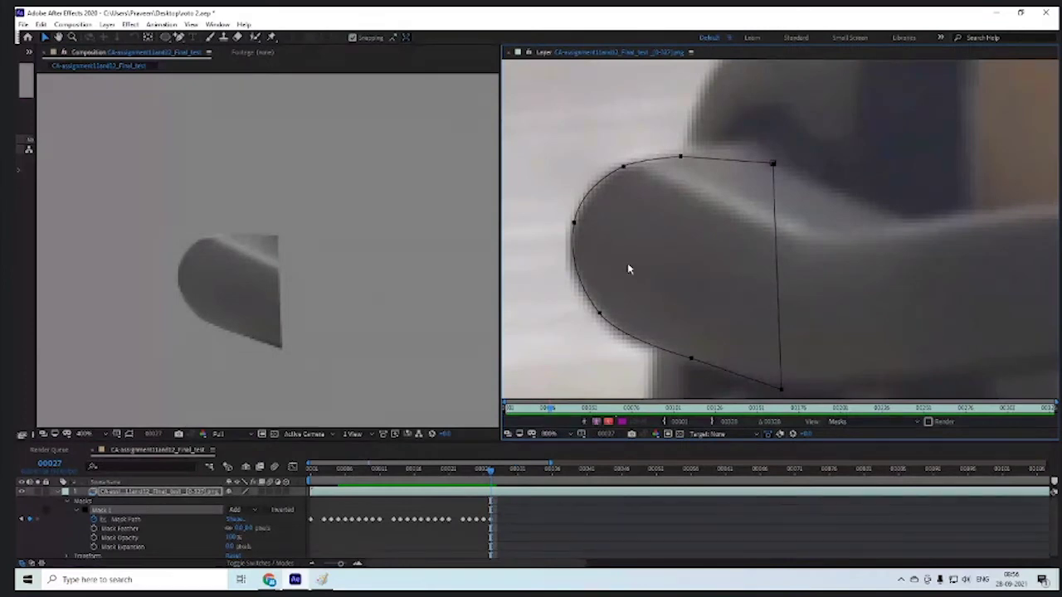
# - On frame 30, move the whole mask left until it meets the edge of the object's rounded end
pyautogui.press('pagedown')
pyautogui.press('pagedown')
pyautogui.press('pagedown')
pyautogui.press('pagedown')
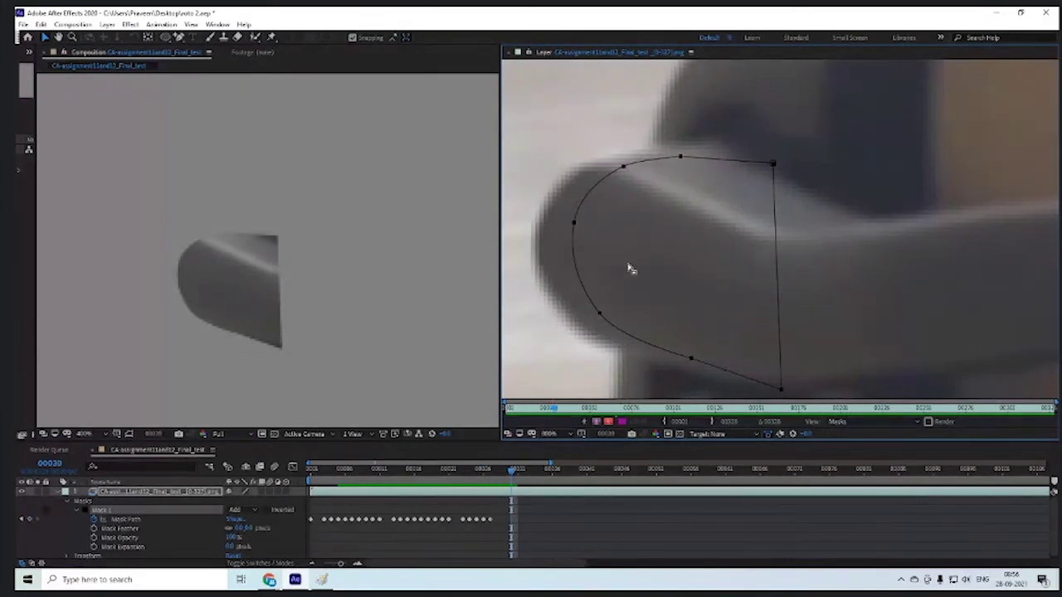
pyautogui.press('pageup')
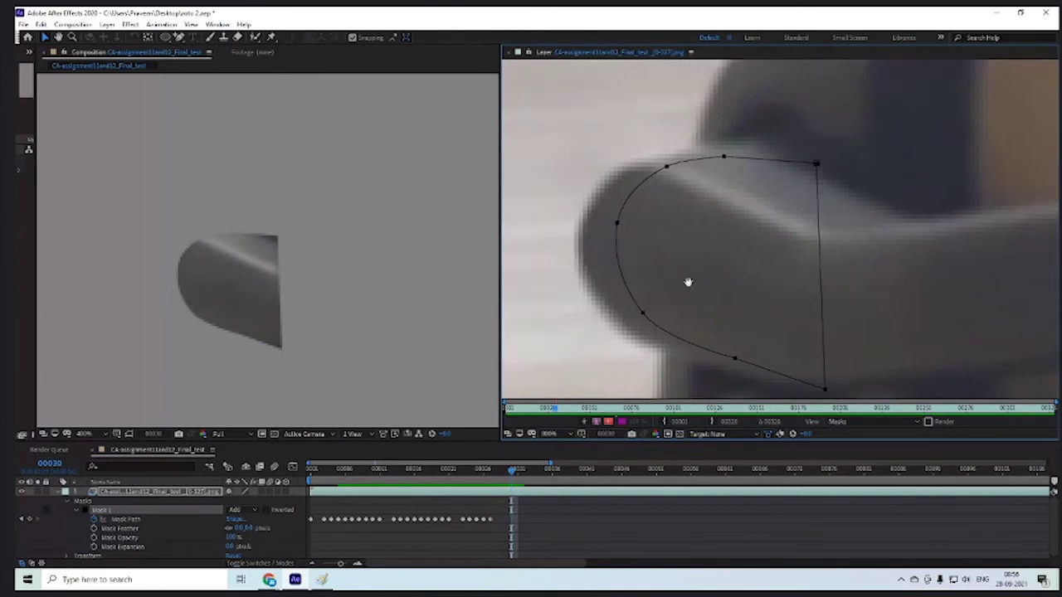
pyautogui.press('Left')
pyautogui.press('Left')
pyautogui.press('Left')
pyautogui.press('Left')
pyautogui.press('Left')
pyautogui.press('Left')
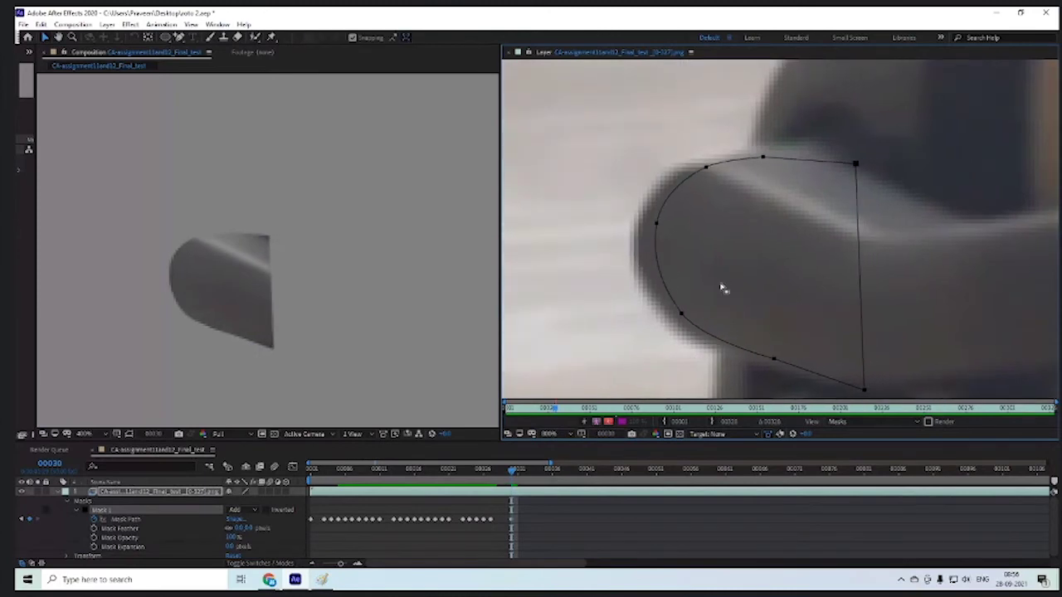
pyautogui.press('Right')
pyautogui.press('Right')
pyautogui.press('Right')
pyautogui.press('Right')
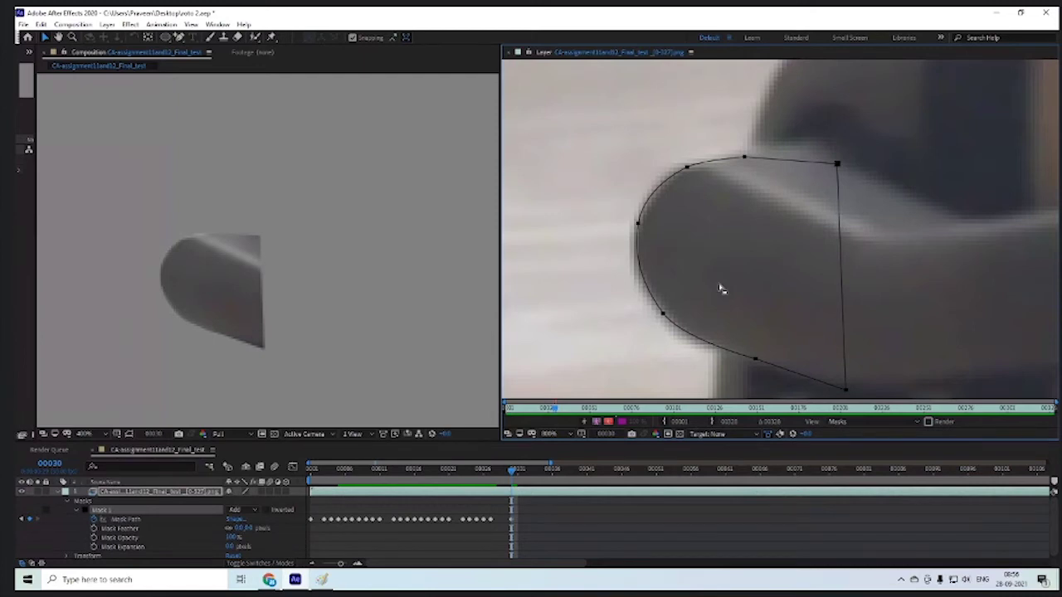
# - Check the interpolated mask against the object's edge across frames 27 to 30
pyautogui.press('pageup')
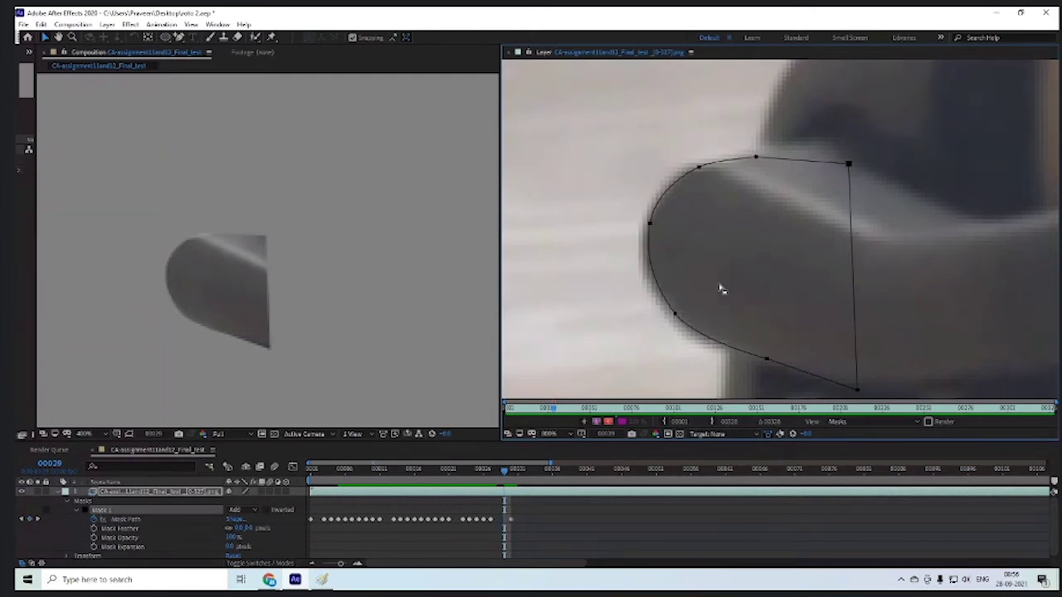
pyautogui.press('pagedown')
pyautogui.press('pageup')
pyautogui.press('pageup')
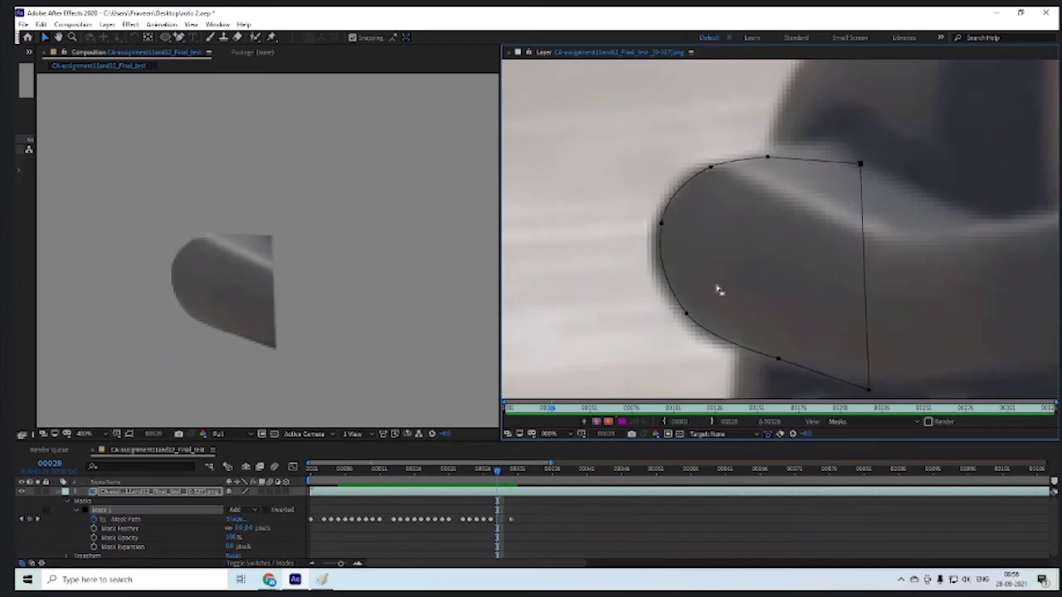
pyautogui.press('pageup')
pyautogui.press('pagedown')
pyautogui.press('pagedown')
pyautogui.press('pagedown')
pyautogui.press('pageup')
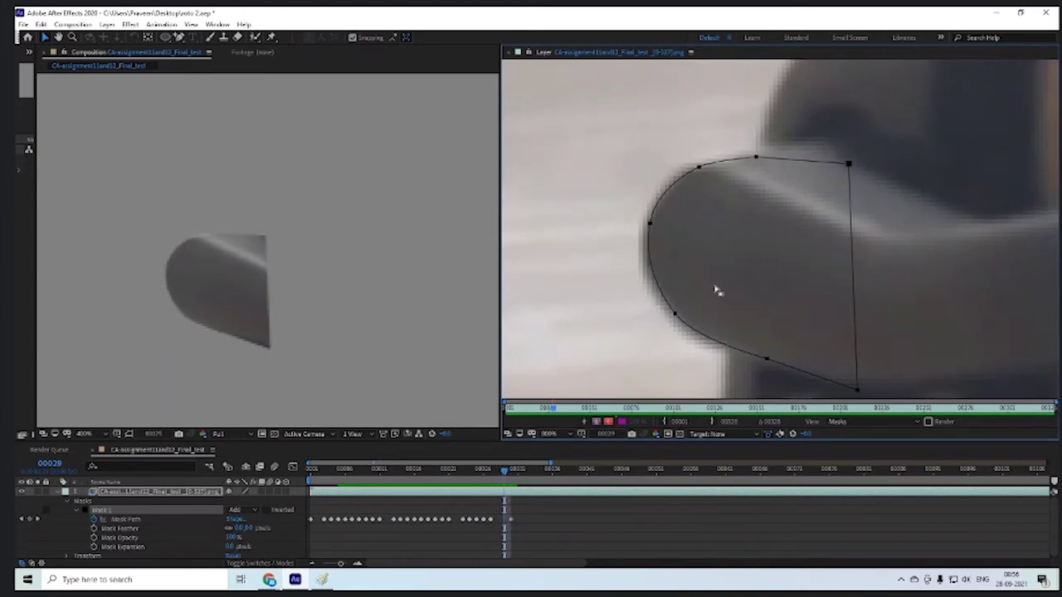
# - On frame 29, nudge the whole mask slightly left to the object's edge and compare it with frame 30
pyautogui.press('Left')
pyautogui.press('Left')
pyautogui.press('Left')
pyautogui.press('Left')
pyautogui.press('Left')
pyautogui.press('Left')
pyautogui.press('Left')
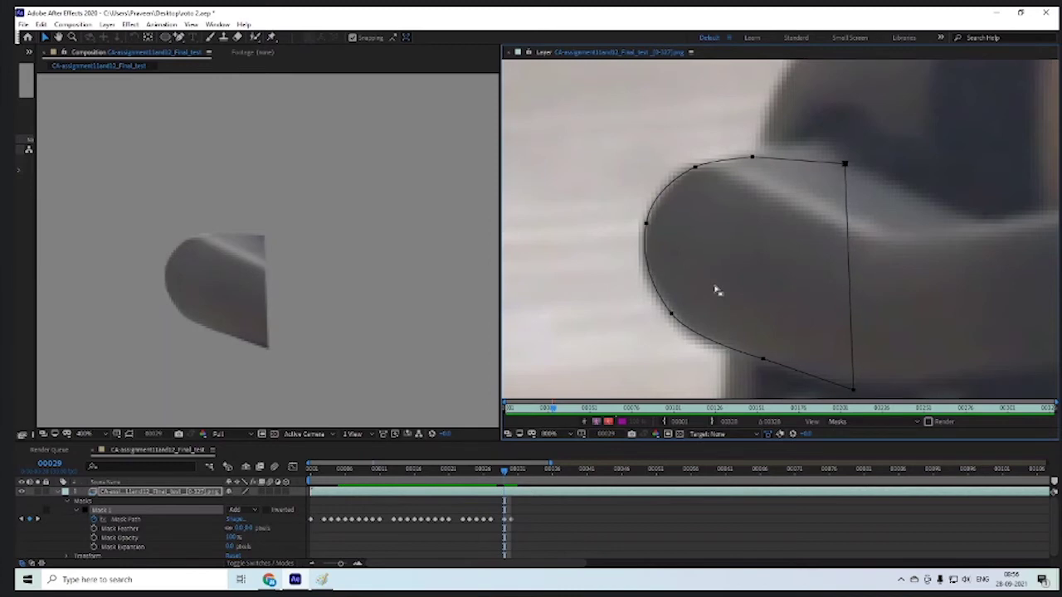
pyautogui.press('Left')
pyautogui.press('Down')
pyautogui.press('pagedown')
pyautogui.press('pageup')
# - On frame 28, nudge the whole mask slightly left and check its fit through frame 30
pyautogui.press('pageup')
pyautogui.press('Left')
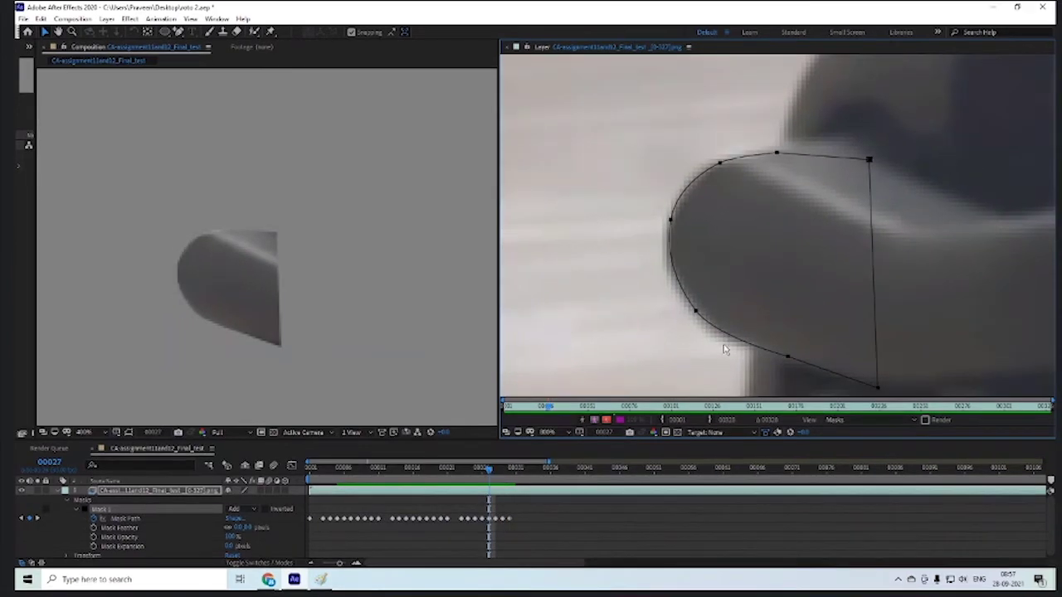
pyautogui.press('pagedown')
pyautogui.press('pagedown')
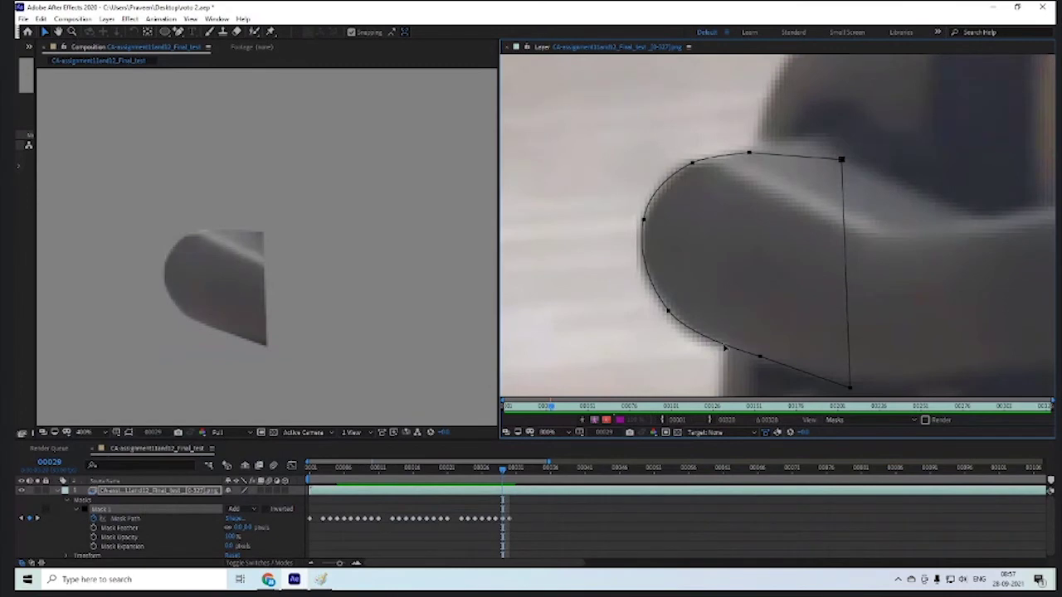
pyautogui.press('pagedown')
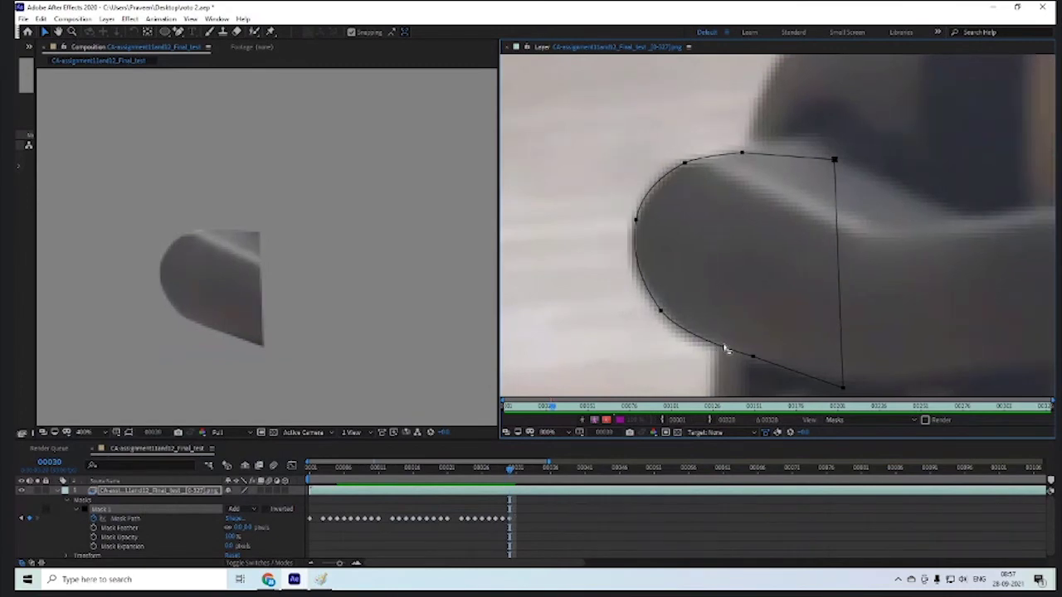
# - On frame 33, move the whole mask left to the outer edge of the object's rounded end
pyautogui.press('pagedown')
pyautogui.press('pagedown')
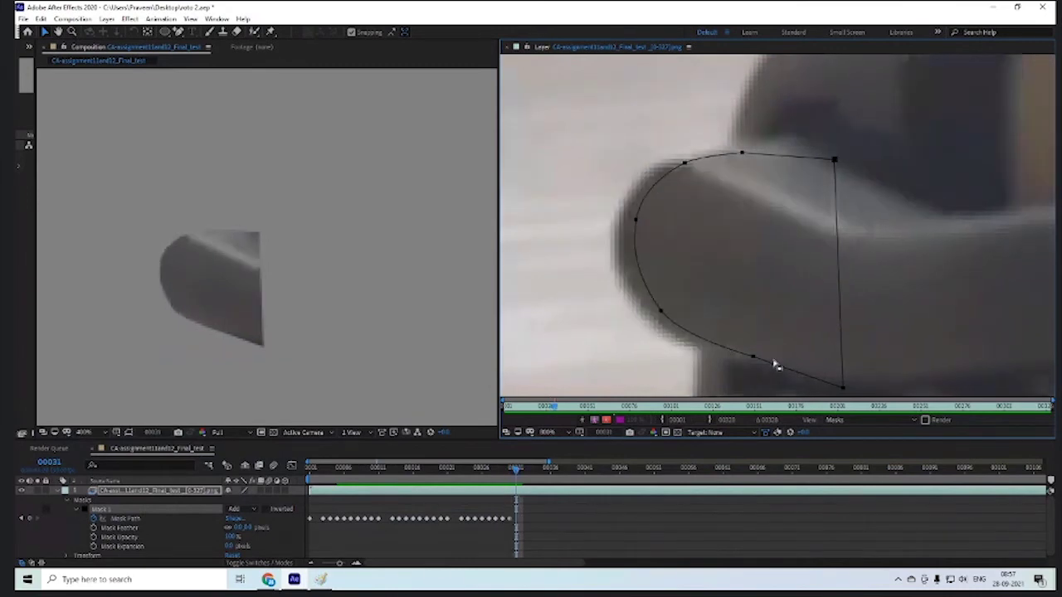
pyautogui.press('pagedown')
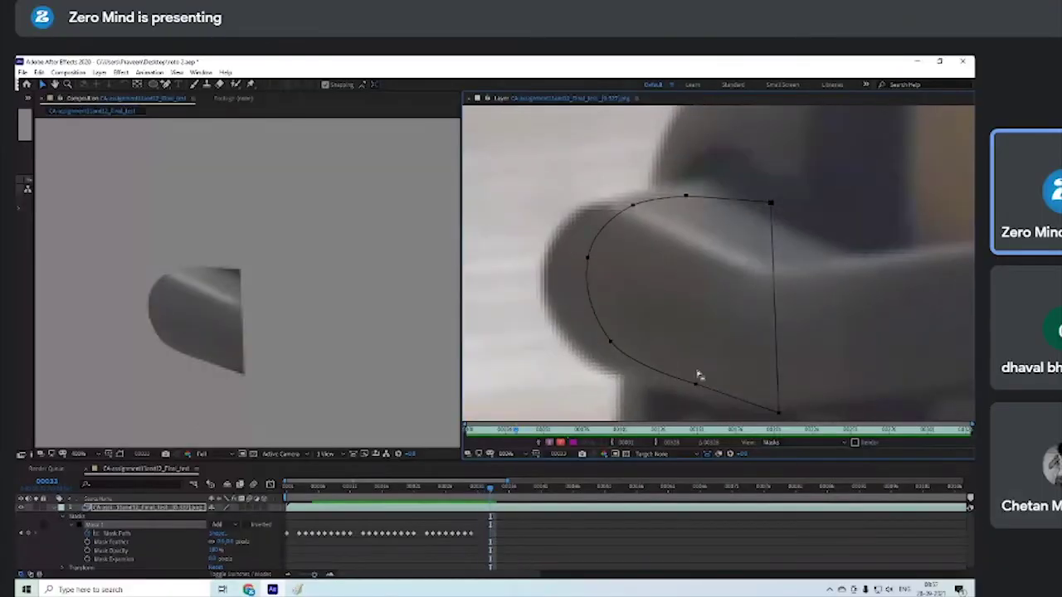
pyautogui.hotkey('alt', 'Tab')
pyautogui.hotkey('alt', 'Tab')
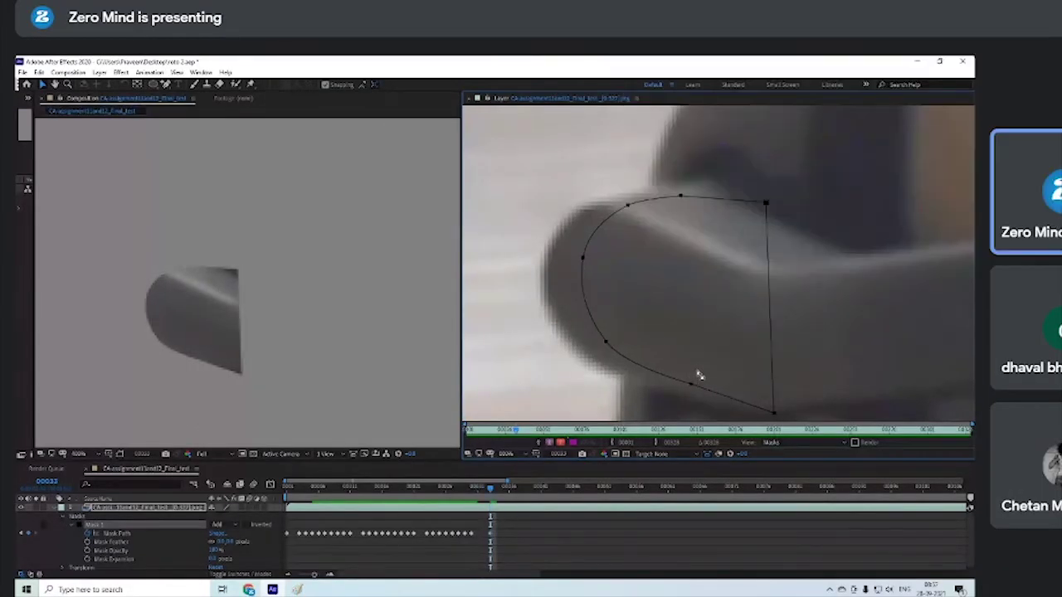
pyautogui.hotkey('shift', 'Left')
pyautogui.hotkey('shift', 'Left')
pyautogui.hotkey('shift', 'Left')
pyautogui.hotkey('shift', 'Left')
pyautogui.hotkey('shift', 'Left')
pyautogui.hotkey('shift', 'Left')
pyautogui.hotkey('shift', 'Left')
pyautogui.hotkey('shift', 'Left')
pyautogui.hotkey('shift', 'Left')
pyautogui.hotkey('shift', 'Left')
pyautogui.hotkey('shift', 'Left')
pyautogui.hotkey('shift', 'Left')
pyautogui.hotkey('shift', 'Left')
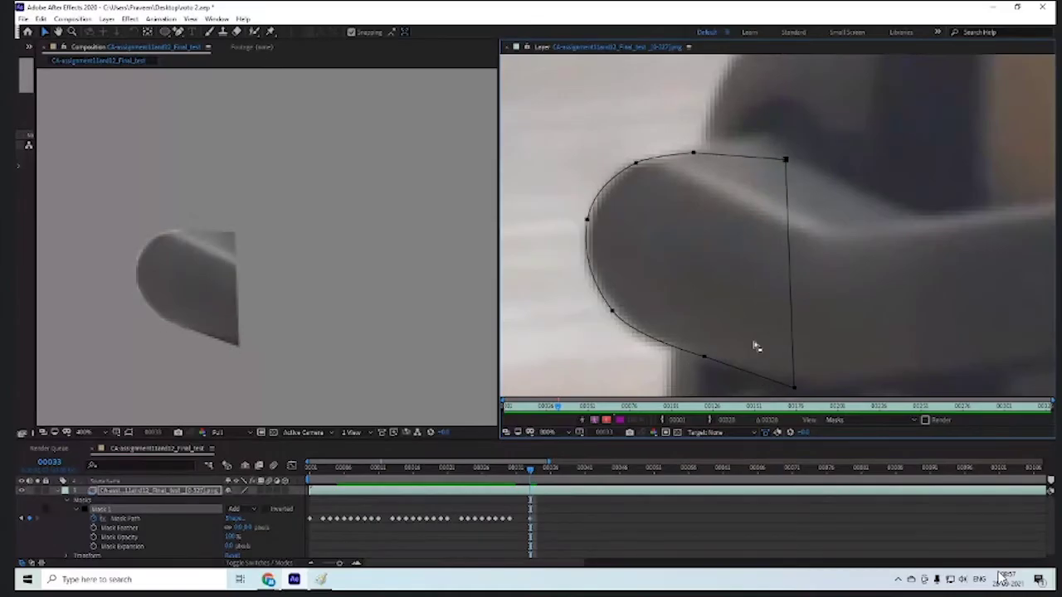
# - Nudge the whole mask slightly right on frame 33, and do the same on frame 32 to fit the object's edge
pyautogui.press('Right')
pyautogui.press('Right')
pyautogui.press('Right')
pyautogui.press('Right')
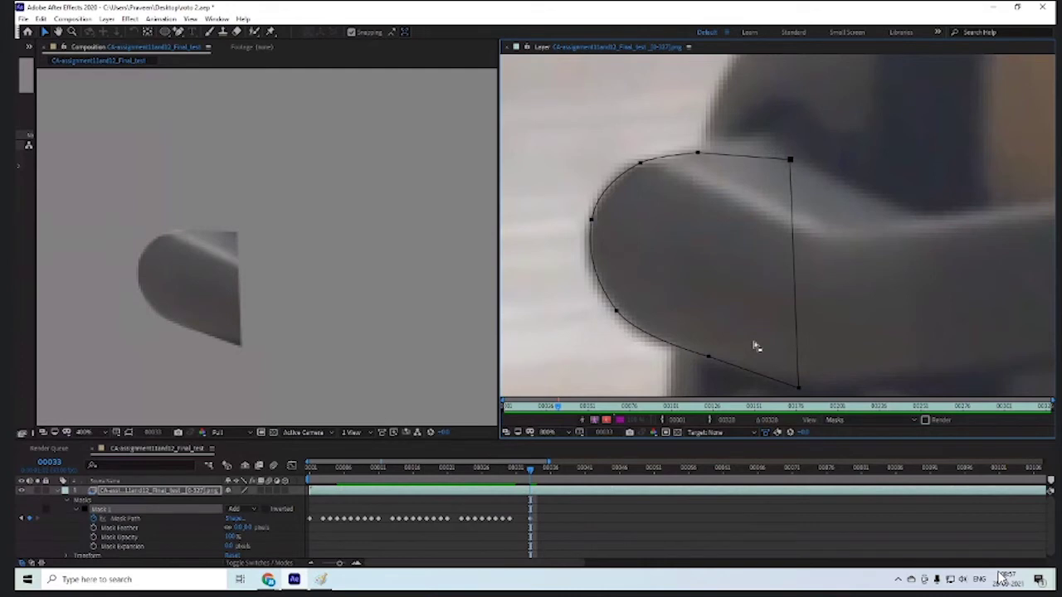
pyautogui.press('pageup')
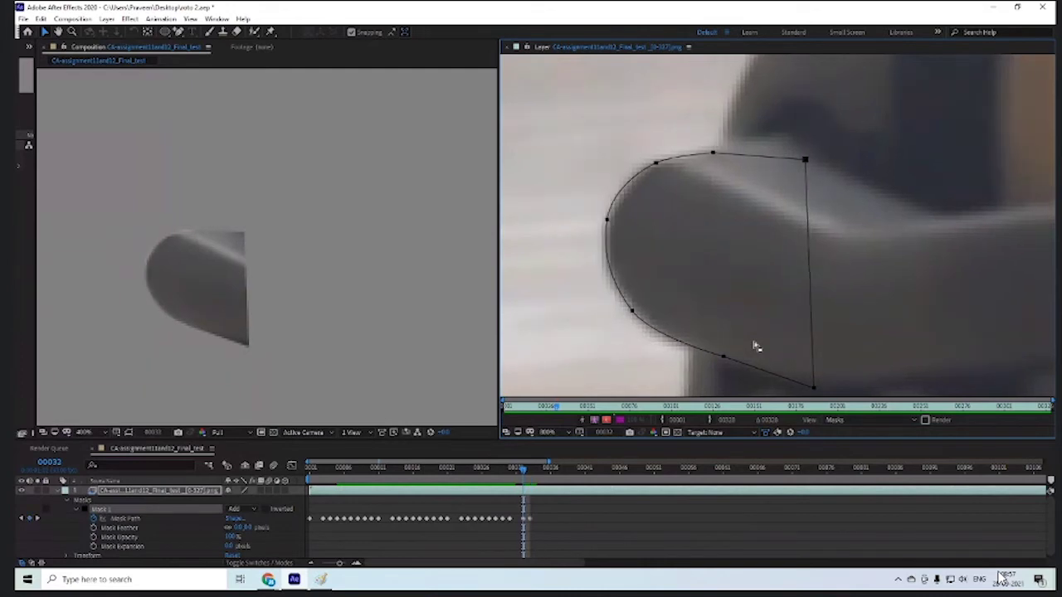
pyautogui.press('Right')
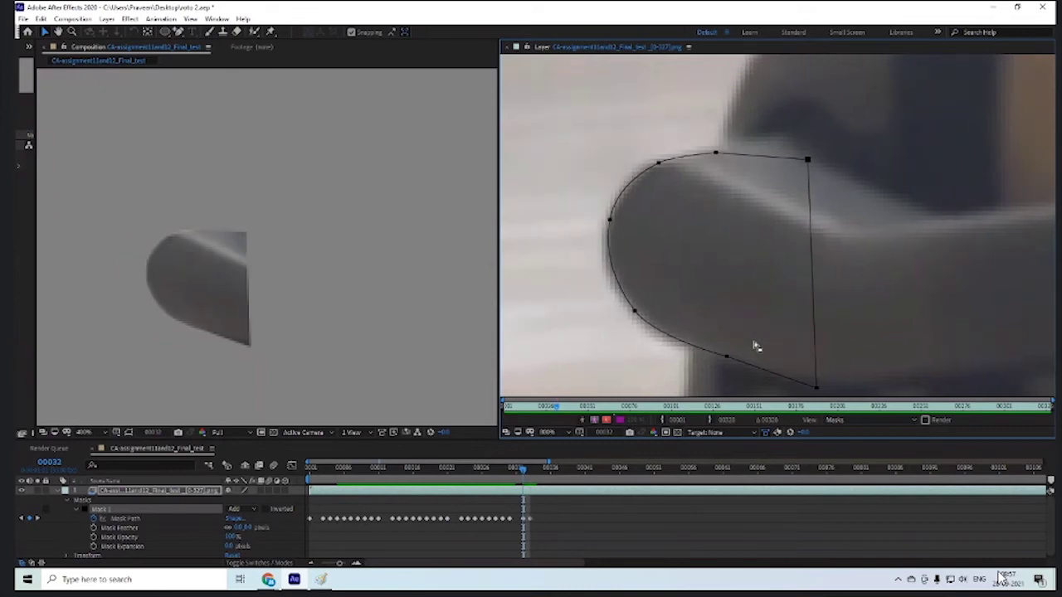
# - On frame 31, nudge the whole mask slightly left and down to match the object's edge
pyautogui.press('pageup')
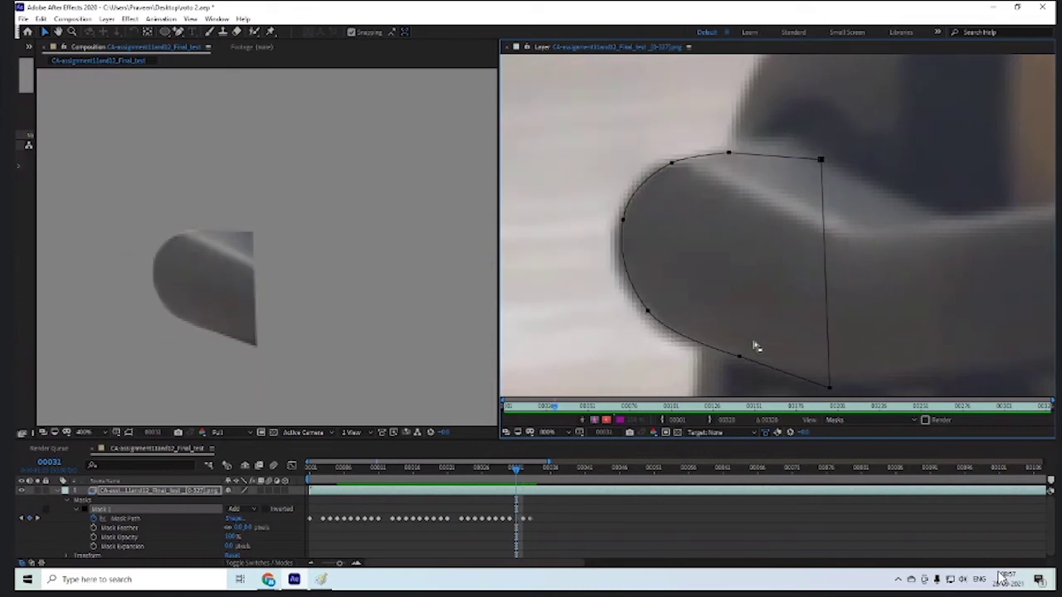
pyautogui.press('Left')
pyautogui.press('Left')
pyautogui.press('Left')
pyautogui.press('Left')
pyautogui.press('Left')
pyautogui.press('Left')
pyautogui.press('Down')
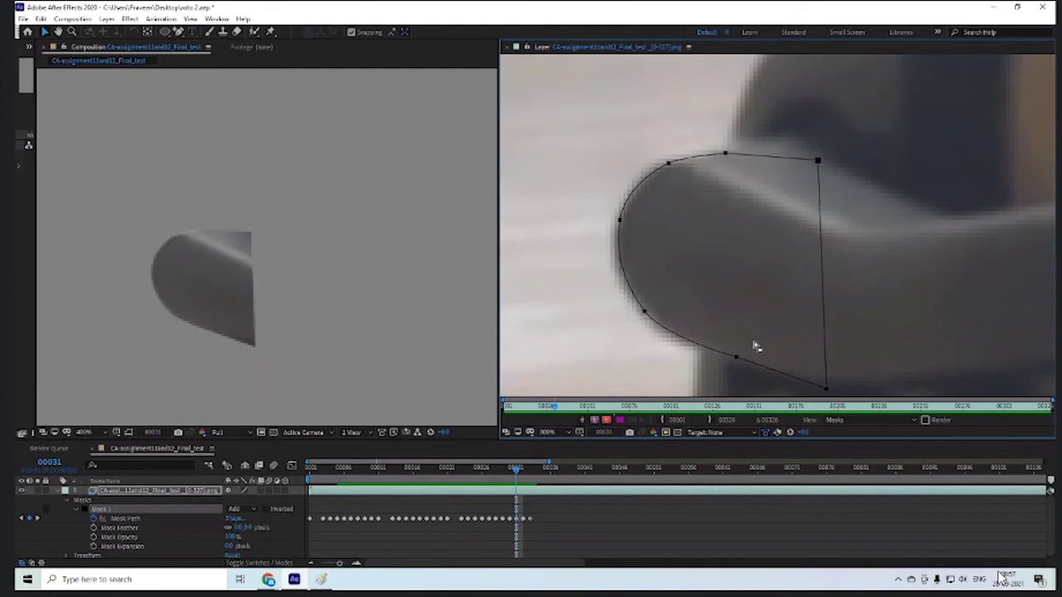
pyautogui.press('Down')
pyautogui.press('Down')
pyautogui.press('Left')
pyautogui.press('Left')
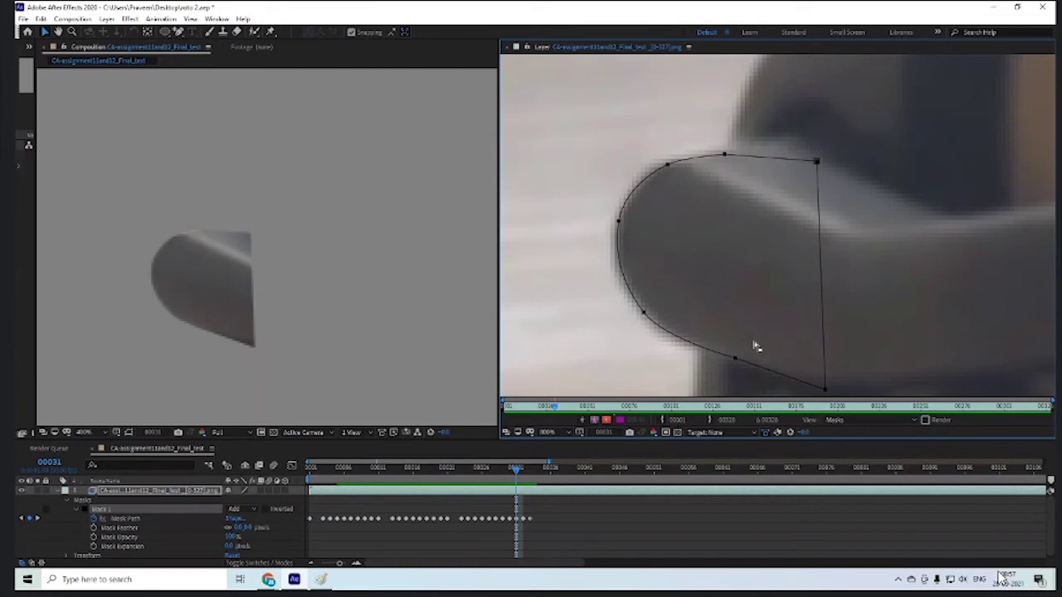
# - Compare the mask's fit from frame 30 through 33 and nudge it slightly left on frame 33
pyautogui.press('pageup')
pyautogui.press('pagedown')
pyautogui.press('pagedown')
pyautogui.press('pagedown')
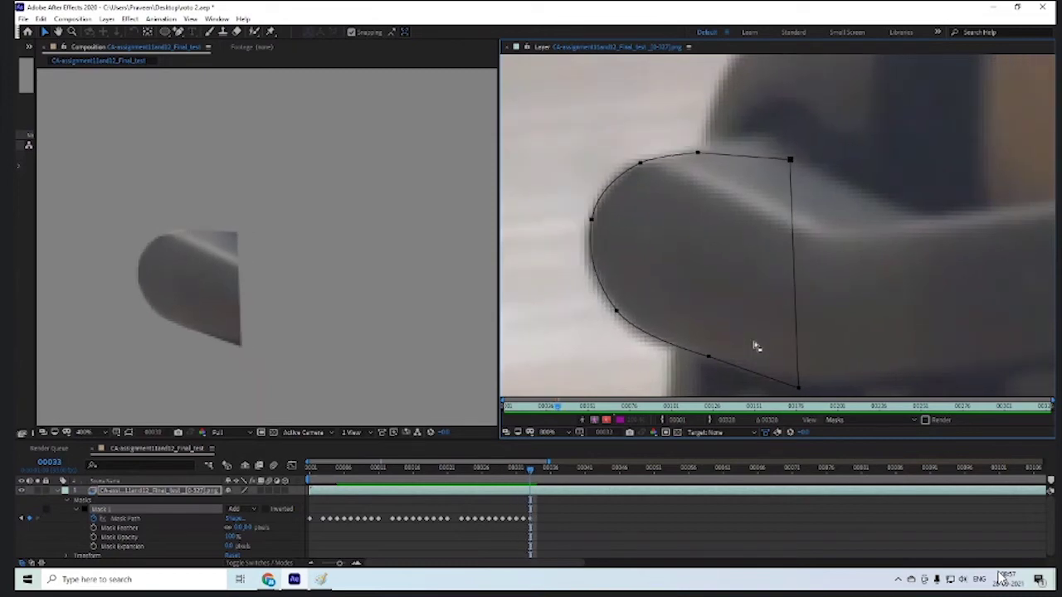
pyautogui.press('Left')
# - On frame 36, move the whole mask left and fine-tune it against the edge of the object's rounded end
pyautogui.press('pagedown')
pyautogui.press('pagedown')
pyautogui.press('pagedown')
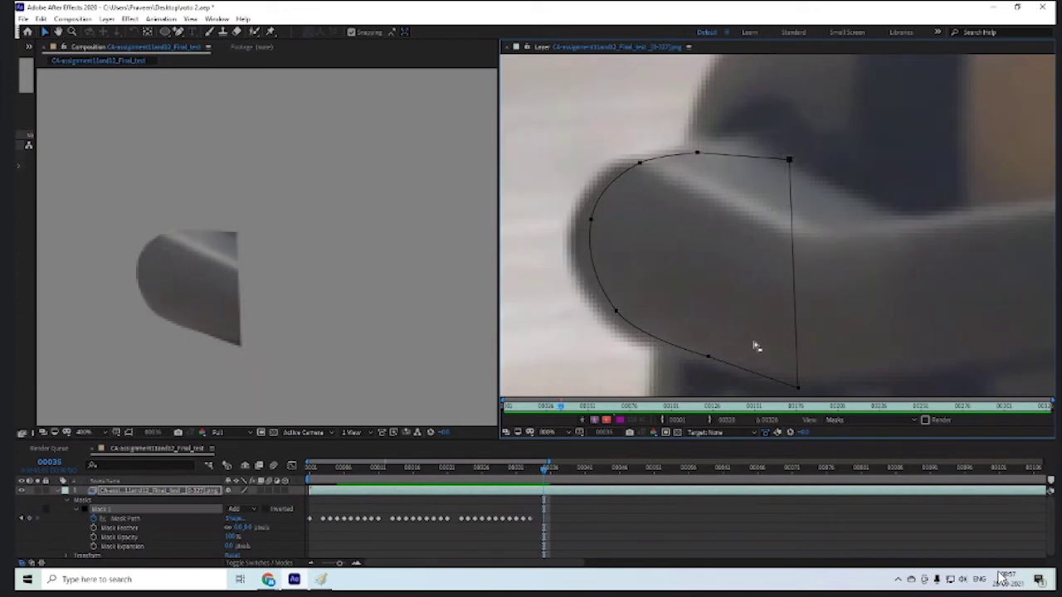
pyautogui.press(',')
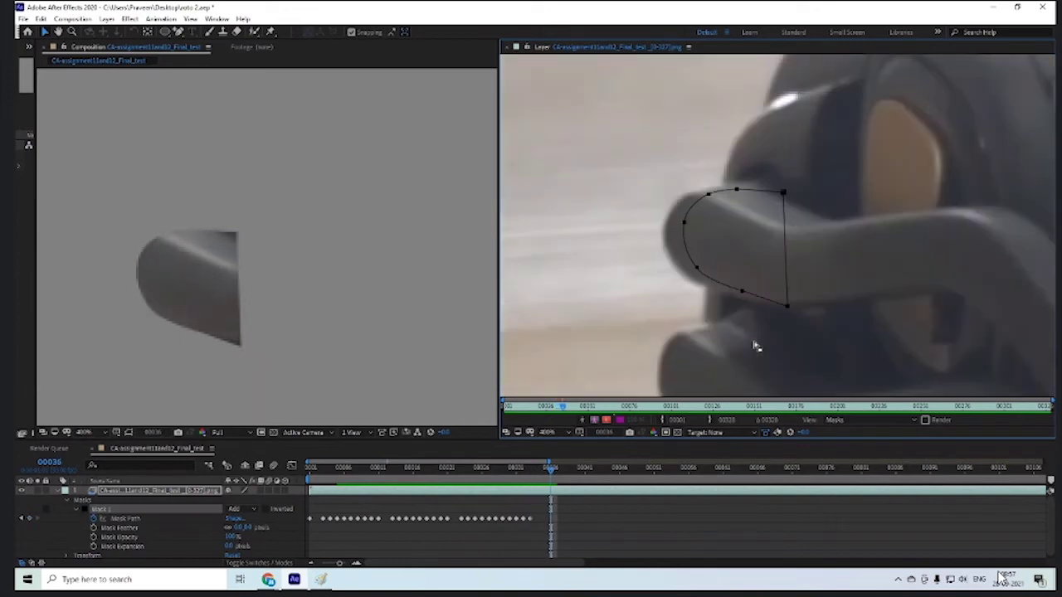
pyautogui.press('Left')
pyautogui.press('Left')
pyautogui.press('Left')
pyautogui.press('Left')
pyautogui.press('Left')
pyautogui.press('Left')
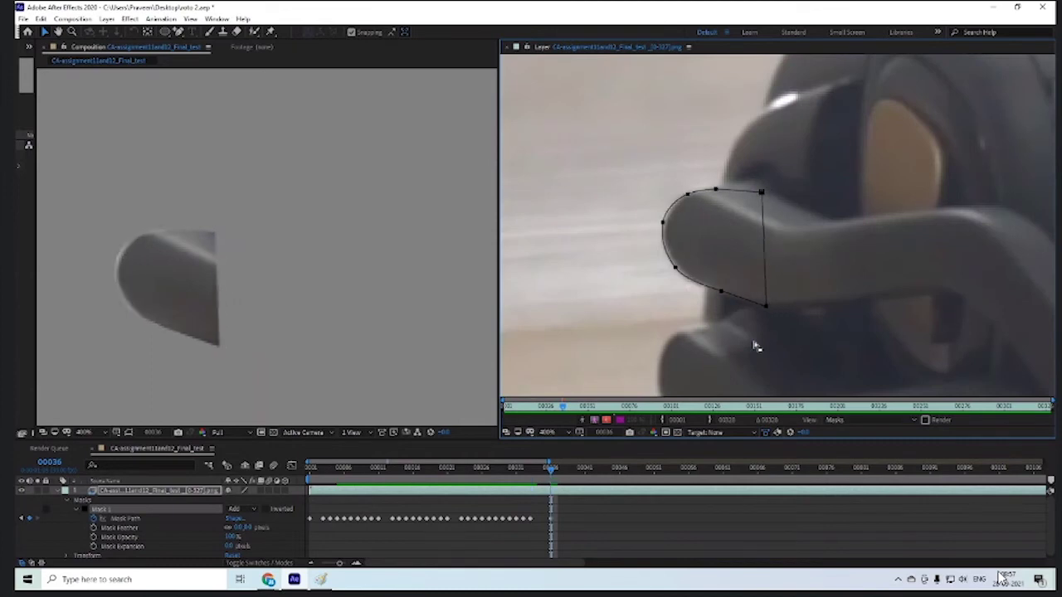
pyautogui.press('Right')
pyautogui.press('Right')
pyautogui.press('Right')
# - Inspect the mask's edge close up on frame 36 and compare its fit with frames 34 and 35
pyautogui.press('.')
pyautogui.press('.')
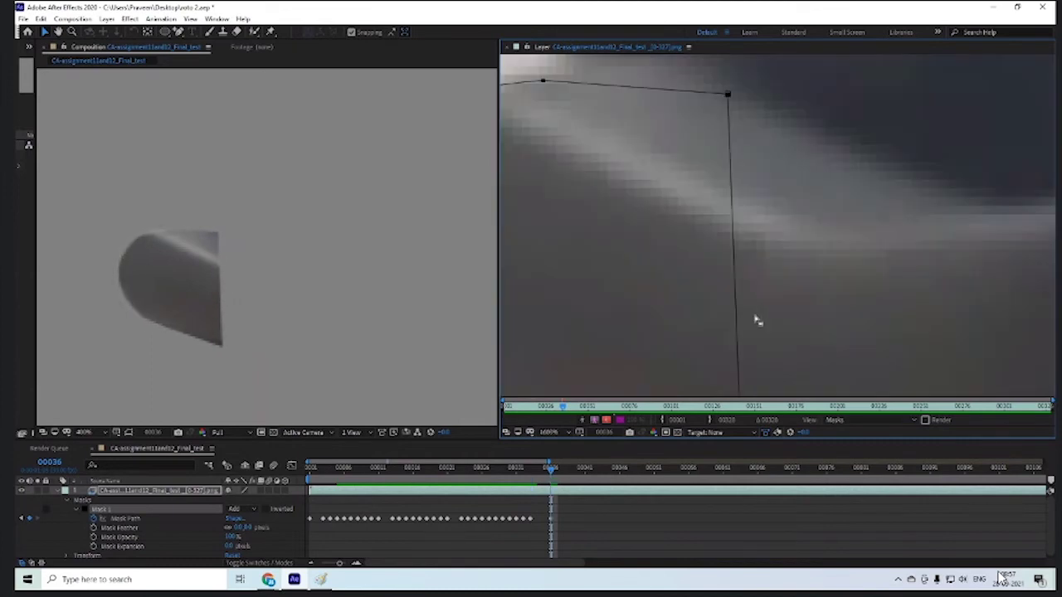
pyautogui.scroll(-1, 756, 321)
pyautogui.hscroll(-5, 701, 309)
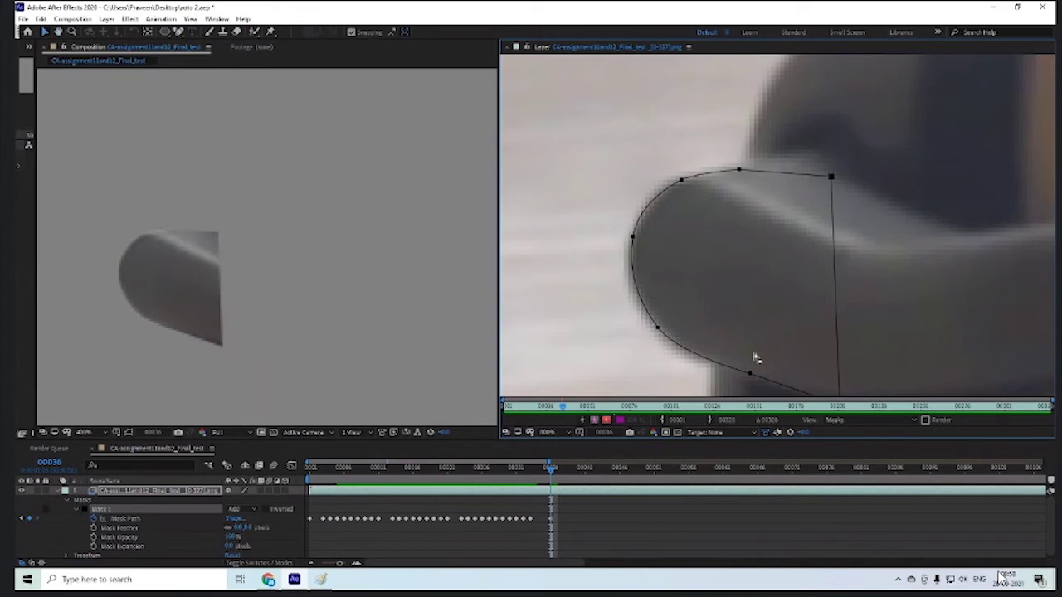
pyautogui.press('pageup')
pyautogui.press('pageup')
pyautogui.press('pageup')
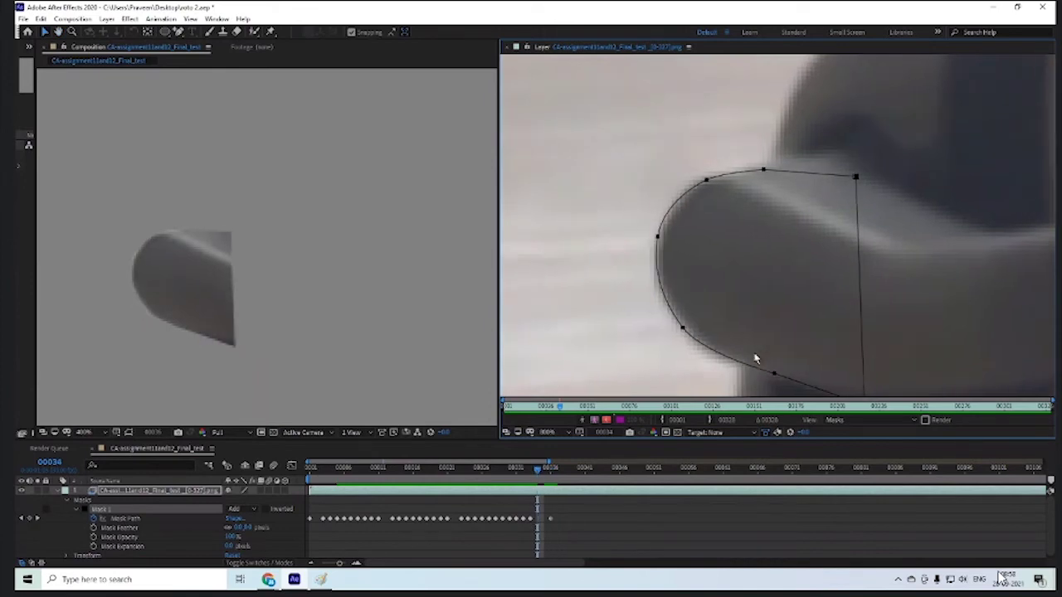
pyautogui.press('pagedown')
pyautogui.press('pagedown')
pyautogui.press('pagedown')
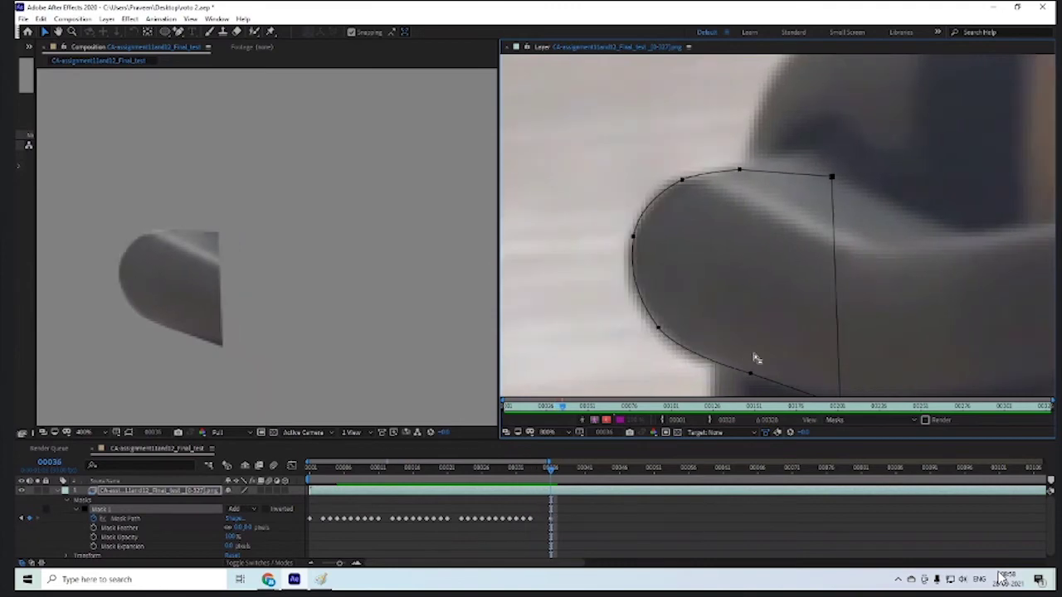
# - On frame 35, nudge the whole mask slightly right to line up with the object's edge
pyautogui.press('pageup')
pyautogui.press('Right')
pyautogui.press('Right')
pyautogui.press('Right')
pyautogui.press('Right')
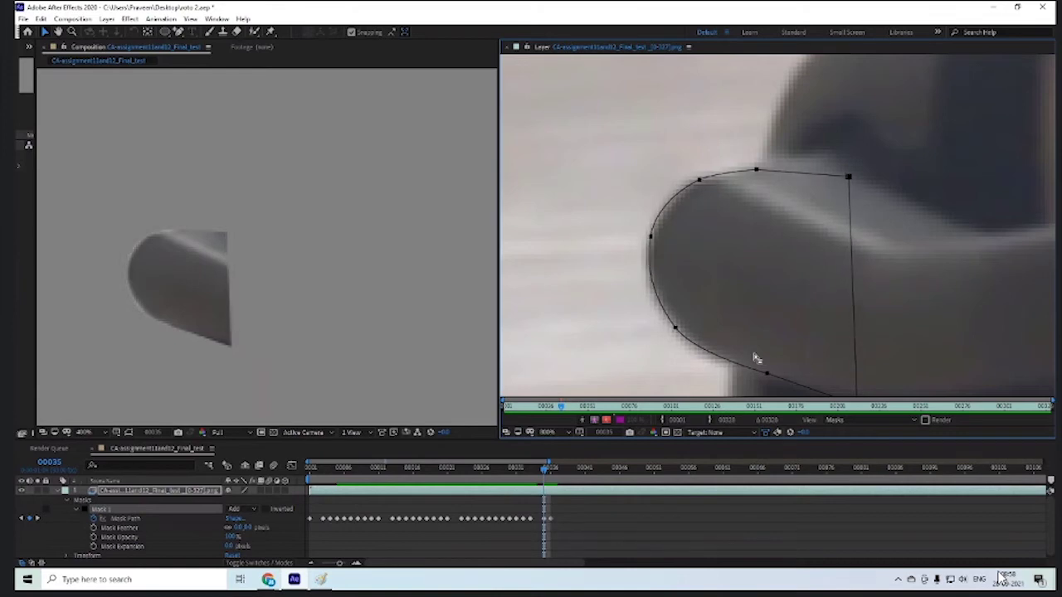
# - Nudge the mask slightly right on frame 35 and compare its fit across frames 33 to 38
pyautogui.press('Right')
pyautogui.press('pagedown')
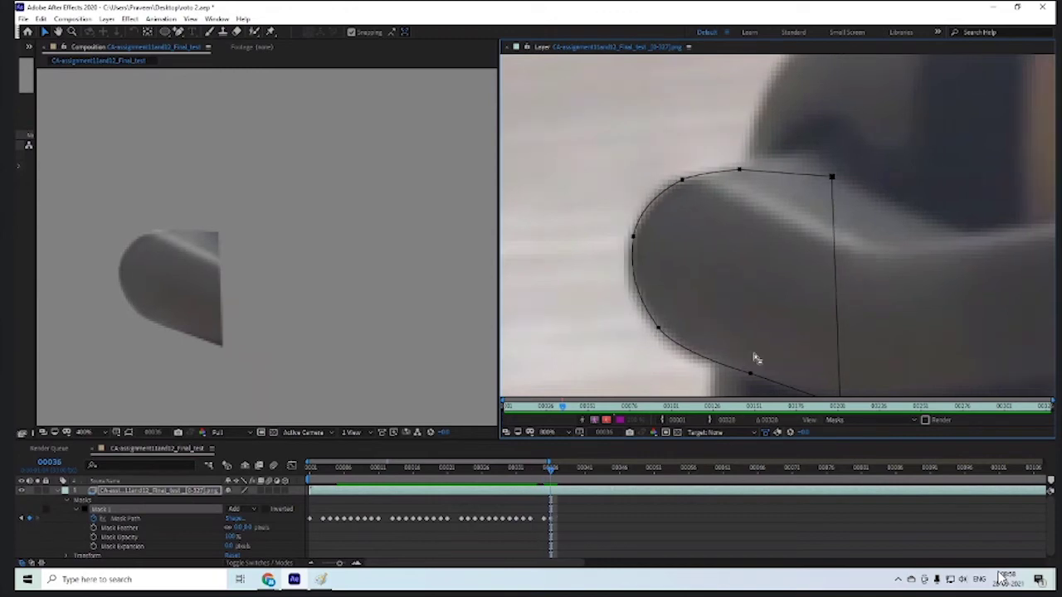
pyautogui.press('pageup')
pyautogui.press('pagedown')
pyautogui.press('pageup')
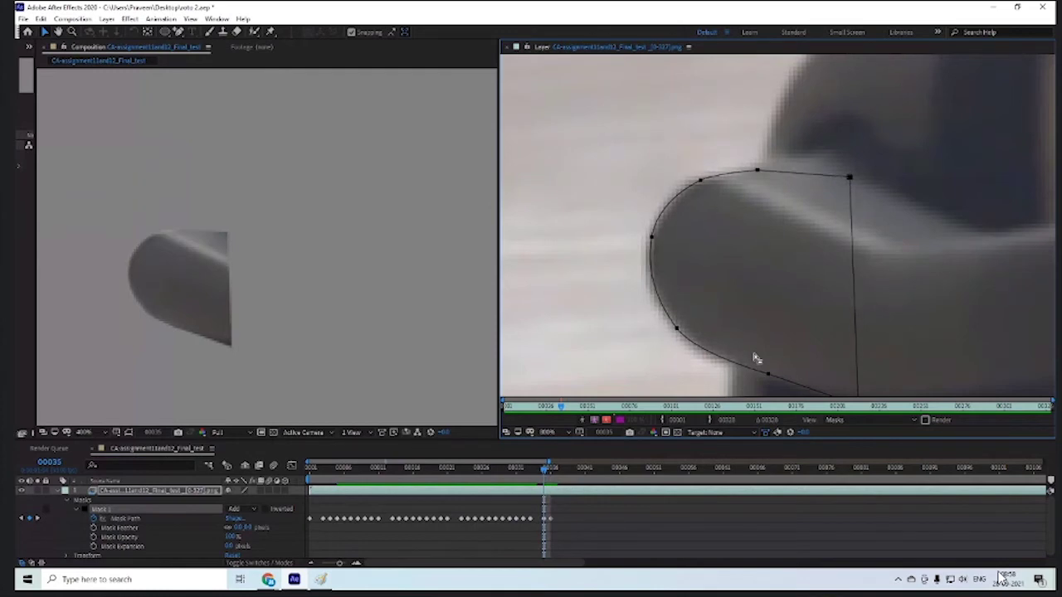
pyautogui.press('pagedown')
pyautogui.press('pageup')
pyautogui.press('pageup')
pyautogui.press('pageup')
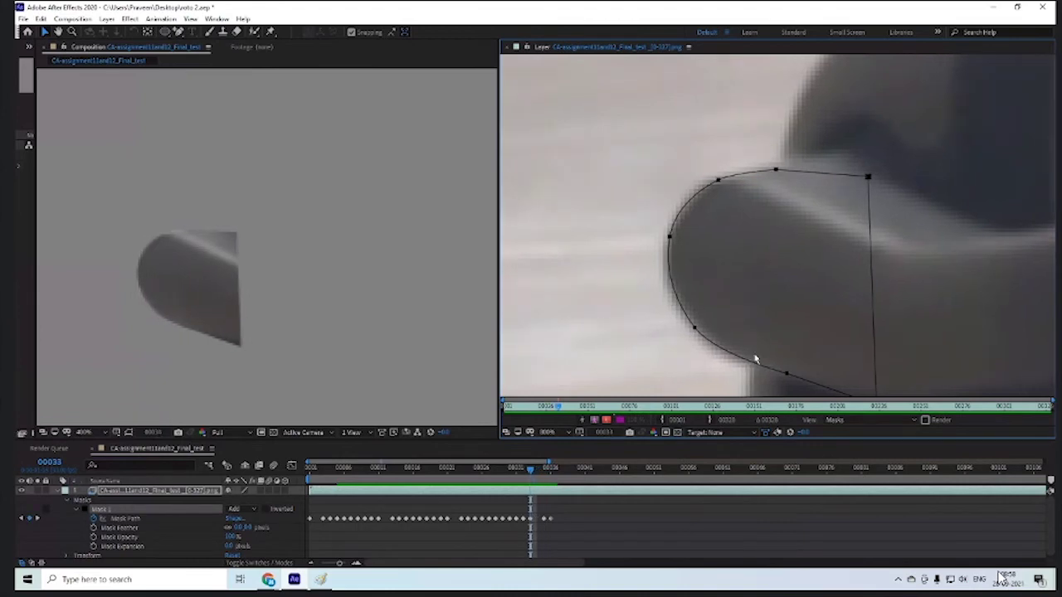
pyautogui.press('pagedown')
pyautogui.press('pagedown')
pyautogui.press('pagedown')
pyautogui.press('pagedown')
pyautogui.press('pagedown')
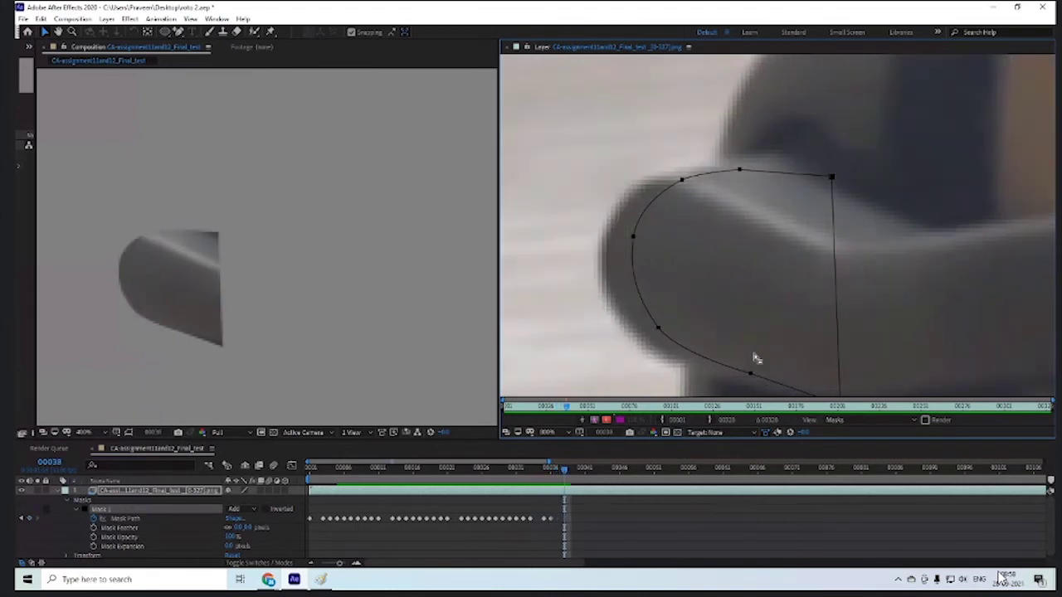
pyautogui.press('pageup')
pyautogui.press('pageup')
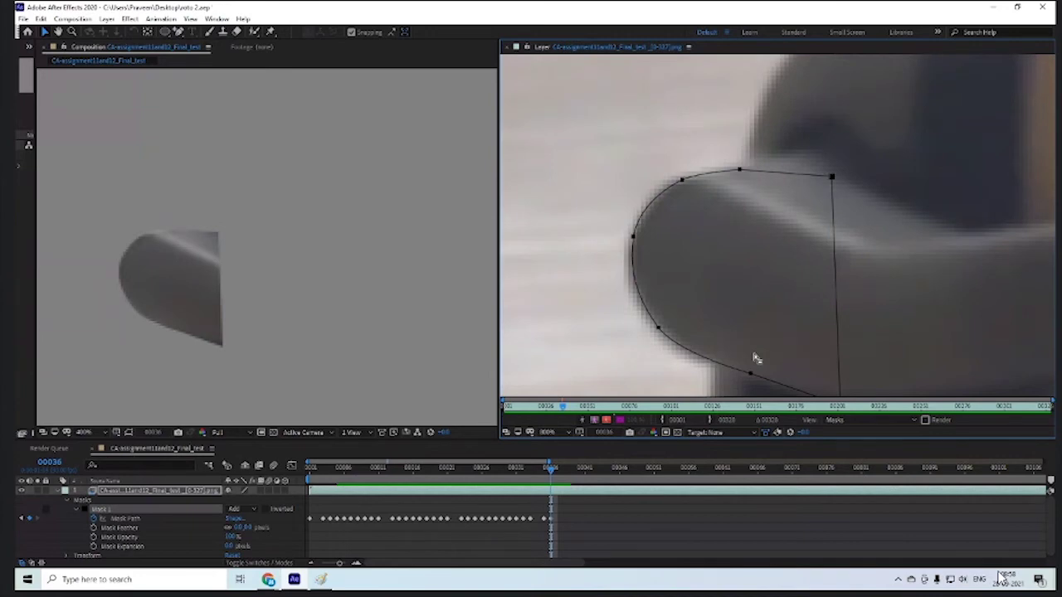
# - On frame 39, move the whole mask left and fine-tune it against the edge of the object's rounded end
pyautogui.press('pagedown')
pyautogui.press('pagedown')
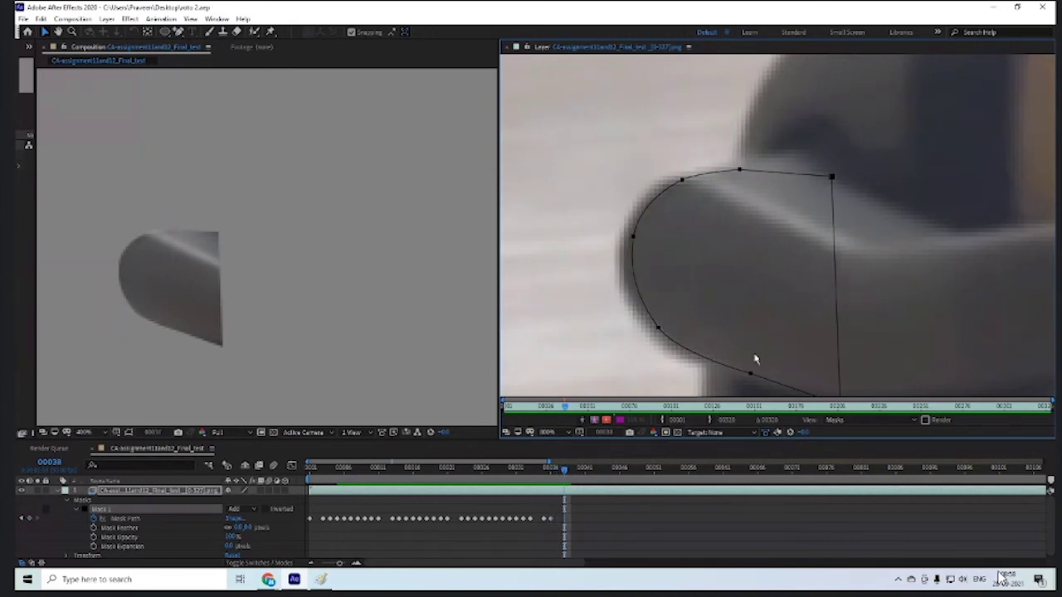
pyautogui.press('pagedown')
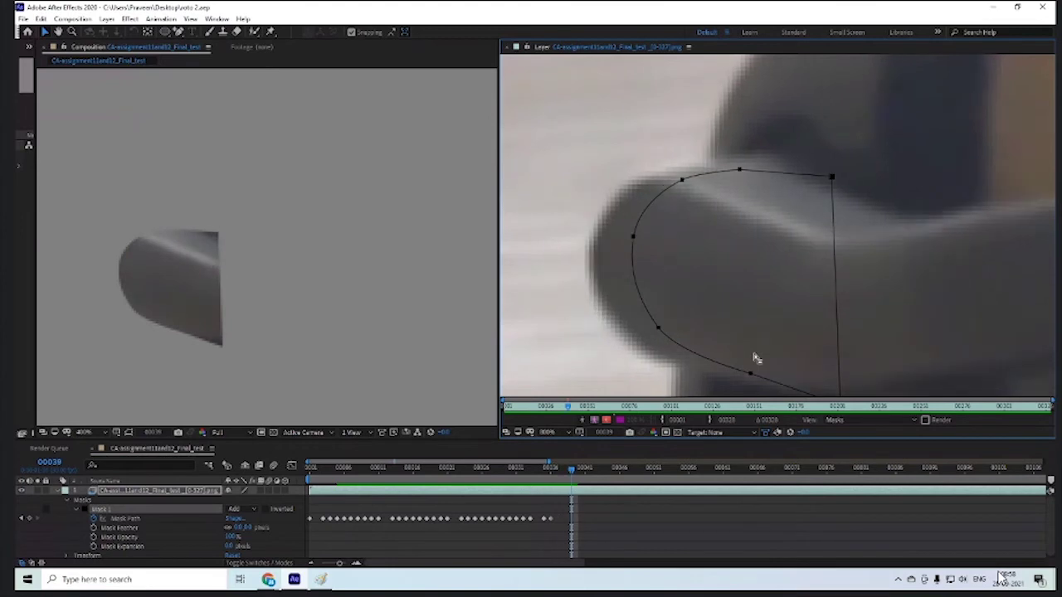
pyautogui.hotkey('shift', 'Left')
pyautogui.hotkey('shift', 'Left')
pyautogui.hotkey('shift', 'Left')
pyautogui.hotkey('shift', 'Left')
pyautogui.hotkey('shift', 'Left')
pyautogui.hotkey('shift', 'Left')
pyautogui.hotkey('shift', 'Left')
pyautogui.hotkey('shift', 'Left')
pyautogui.hotkey('shift', 'Left')
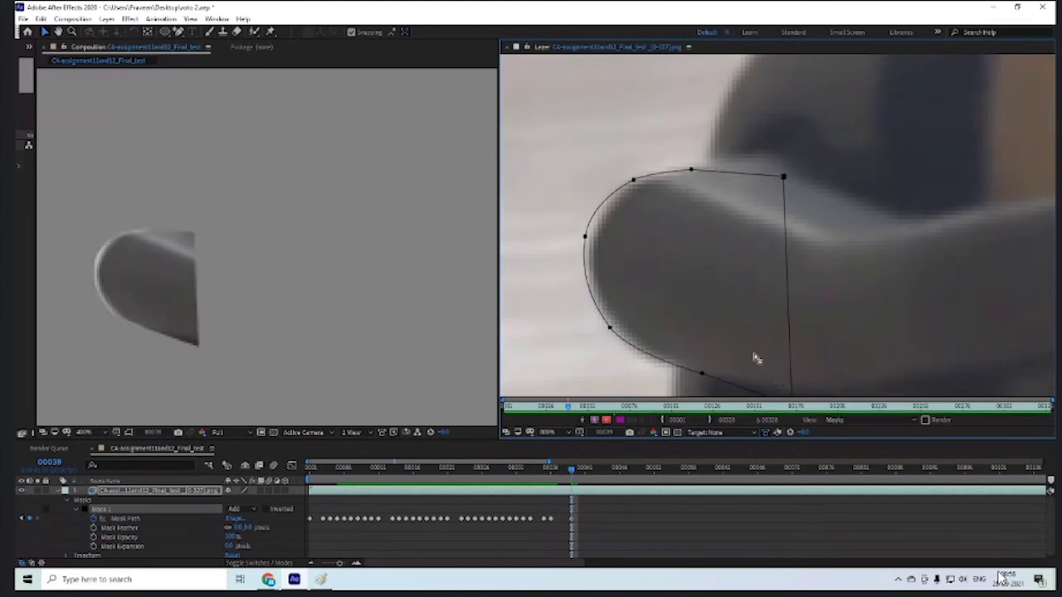
pyautogui.press('Right')
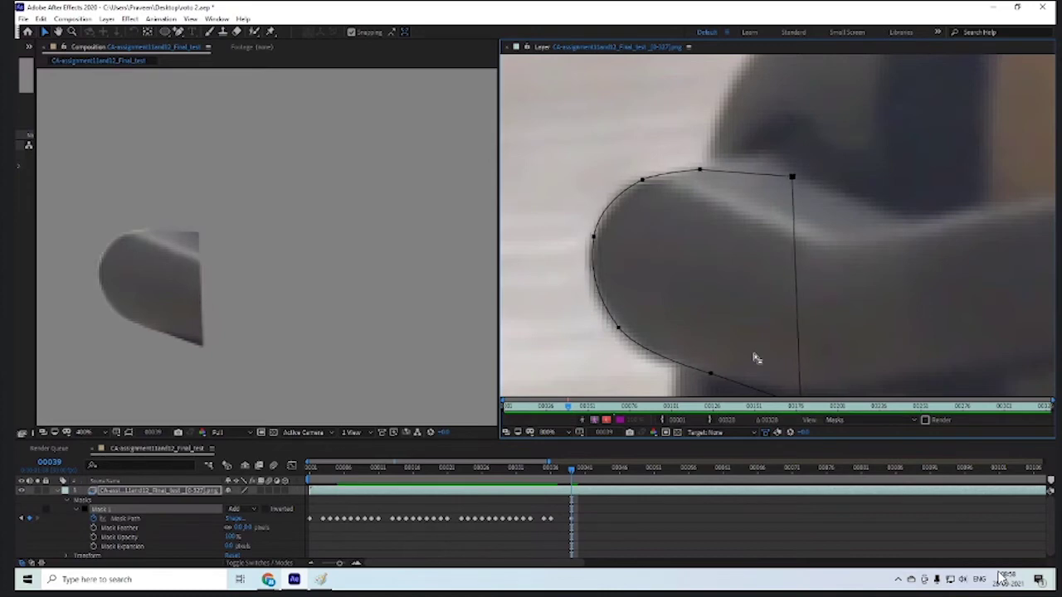
pyautogui.press('Right')
pyautogui.press('Right')
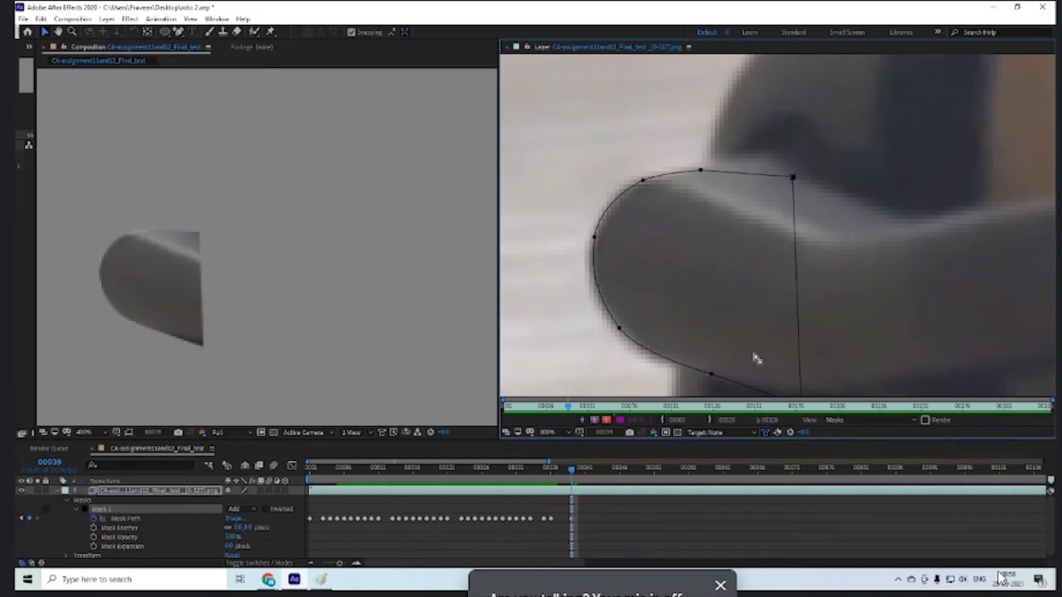
# - On frame 38, nudge the whole mask slightly left to line up with the object's edge
pyautogui.press('pageup')
pyautogui.press('Left')
pyautogui.press('Left')
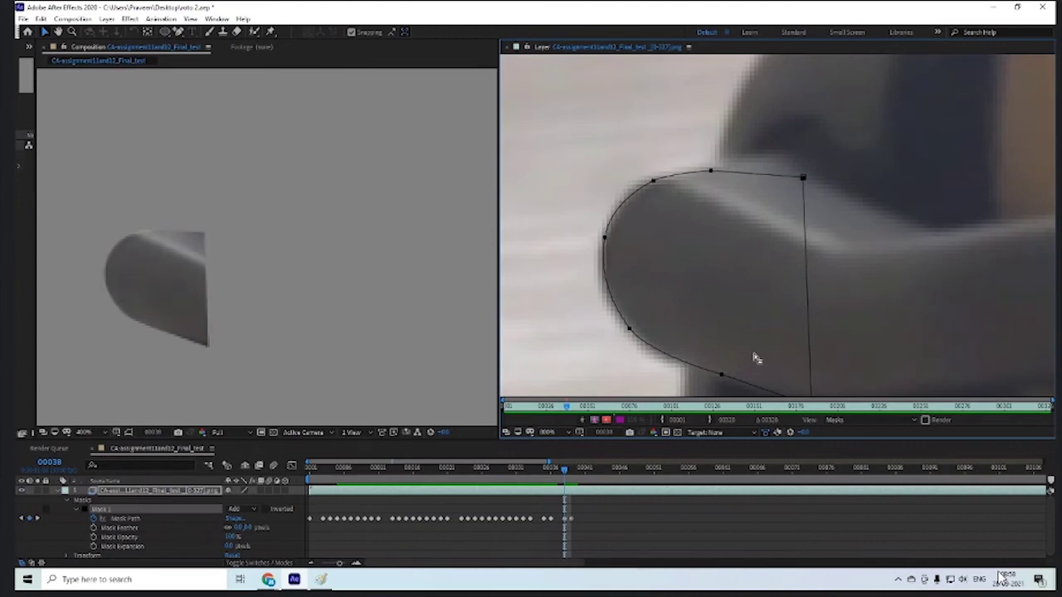
# - On frame 37, nudge the whole mask slightly right to match the object's rounded end
pyautogui.press('pageup')
pyautogui.press('Right')
pyautogui.press('Right')
pyautogui.press('Right')
pyautogui.press('Right')
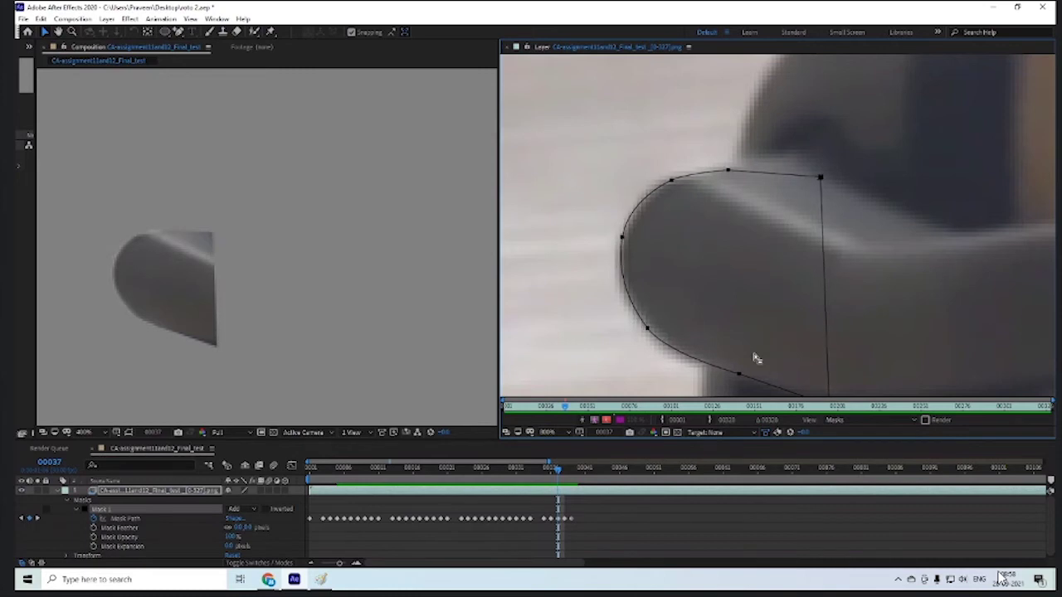
pyautogui.press('Right')
# - Compare the mask's fit on the object's edge from frame 36 through 39
pyautogui.press('pageup')
pyautogui.press('pagedown')
pyautogui.press('pagedown')
pyautogui.press('pagedown')
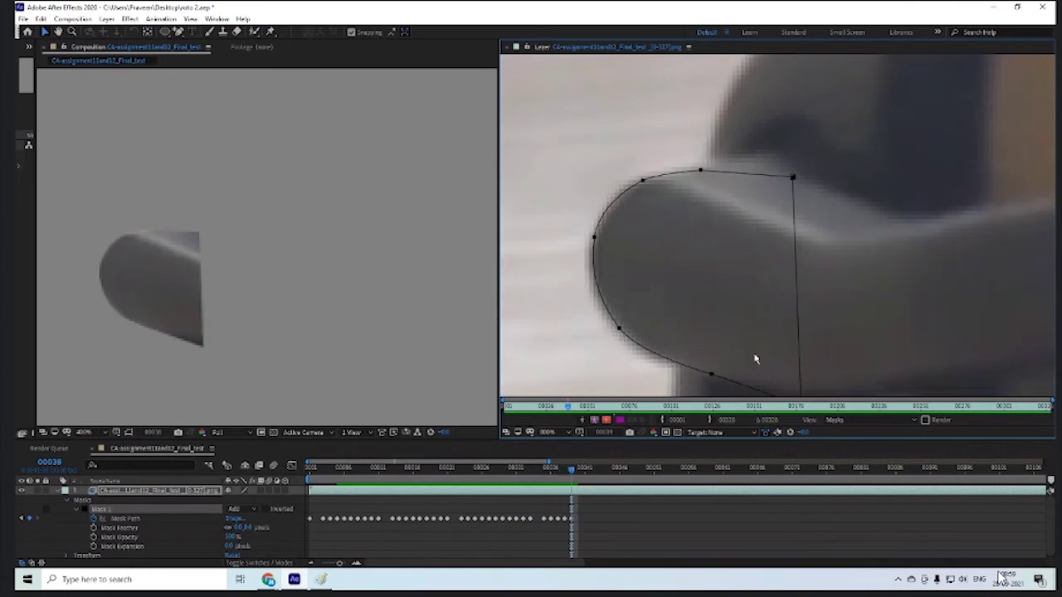
pyautogui.press('pageup')
pyautogui.press('pageup')
pyautogui.press('pagedown')
pyautogui.press('pagedown')
# - Play back the masked result in the composition from the first frame to check the mask's motion
pyautogui.press('space')
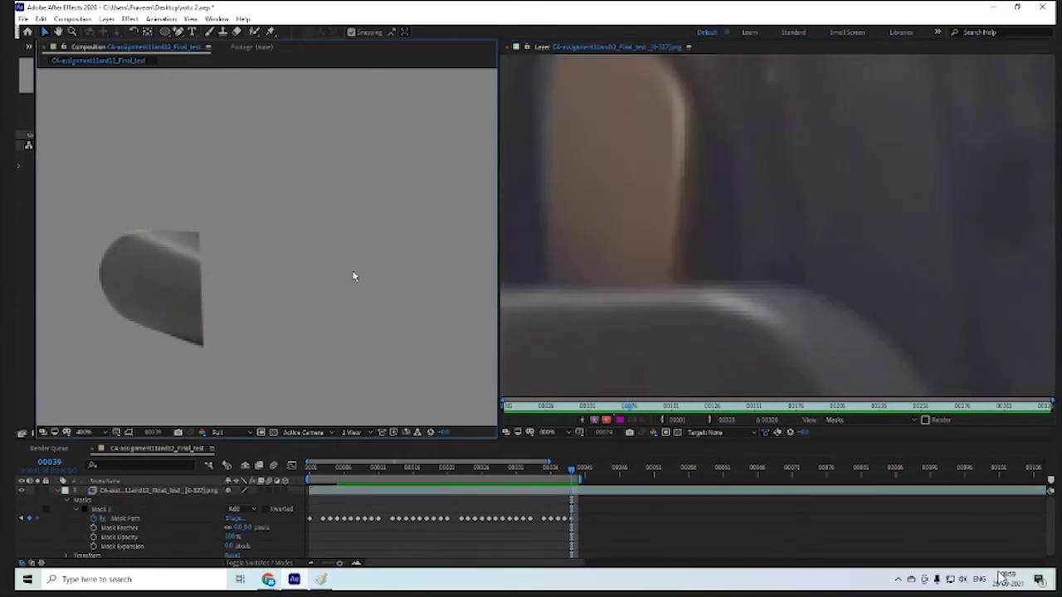
pyautogui.click(398, 475)
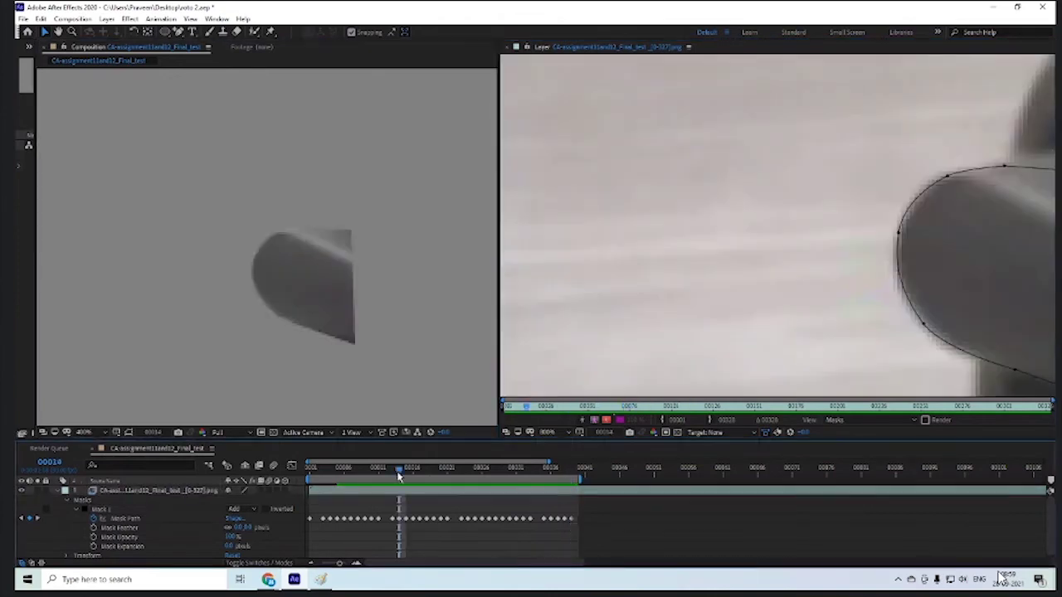
pyautogui.press('Home')
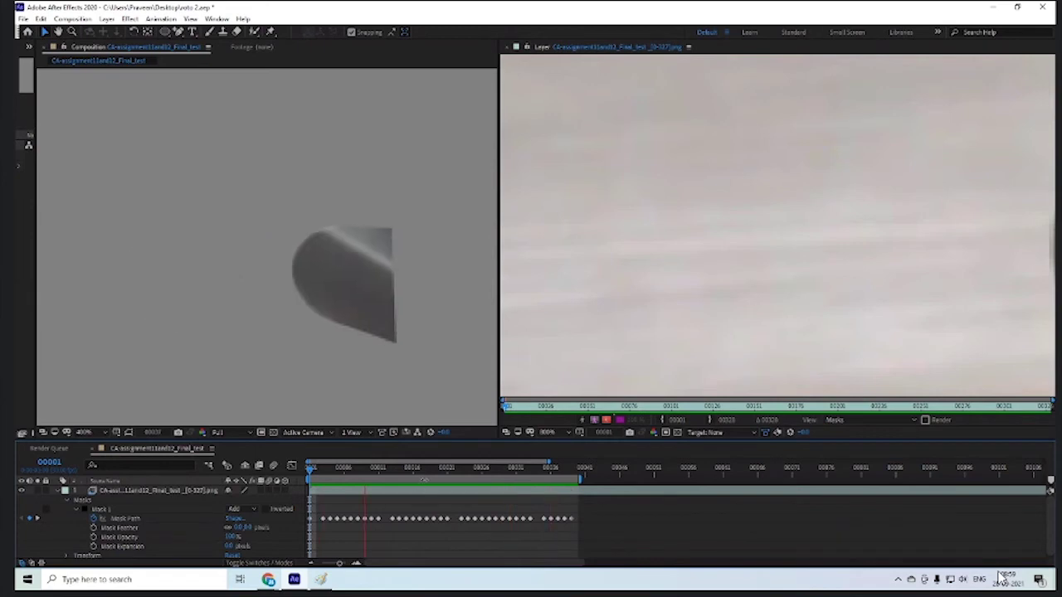
pyautogui.press('space')
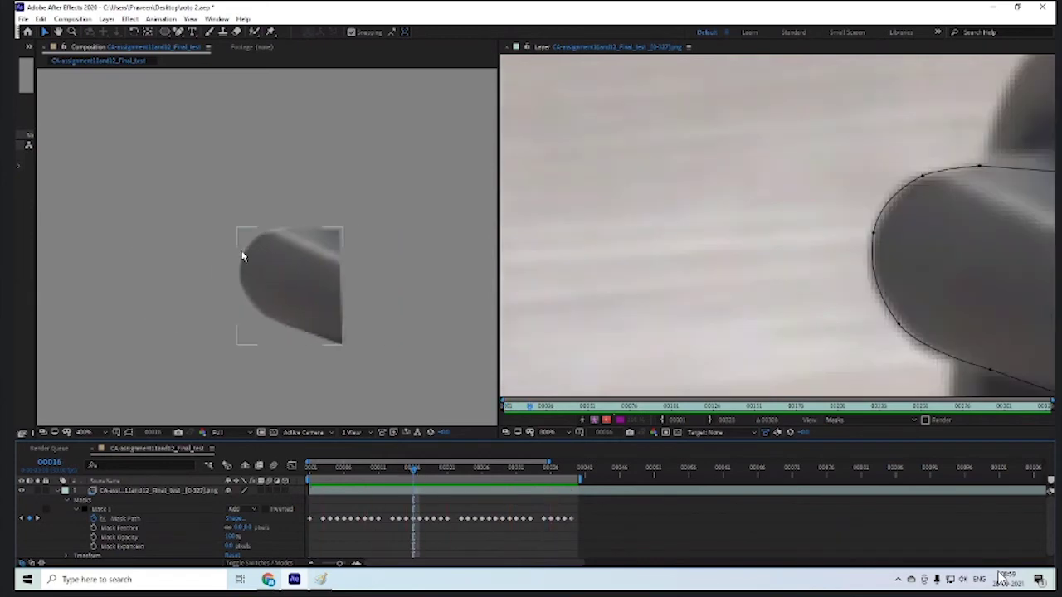
# - Extend the end of the work area well beyond the keyframed frames toward the end of the timeline
pyautogui.click(803, 252)
pyautogui.scroll(-3, 803, 253)
pyautogui.click(594, 495)
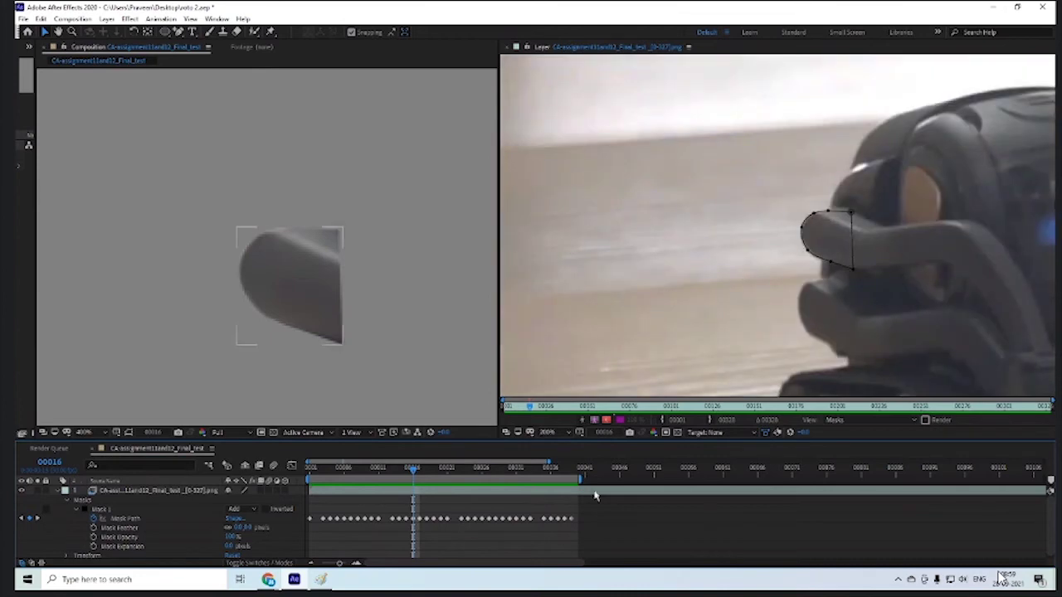
pyautogui.scroll(-4, 265, 337)
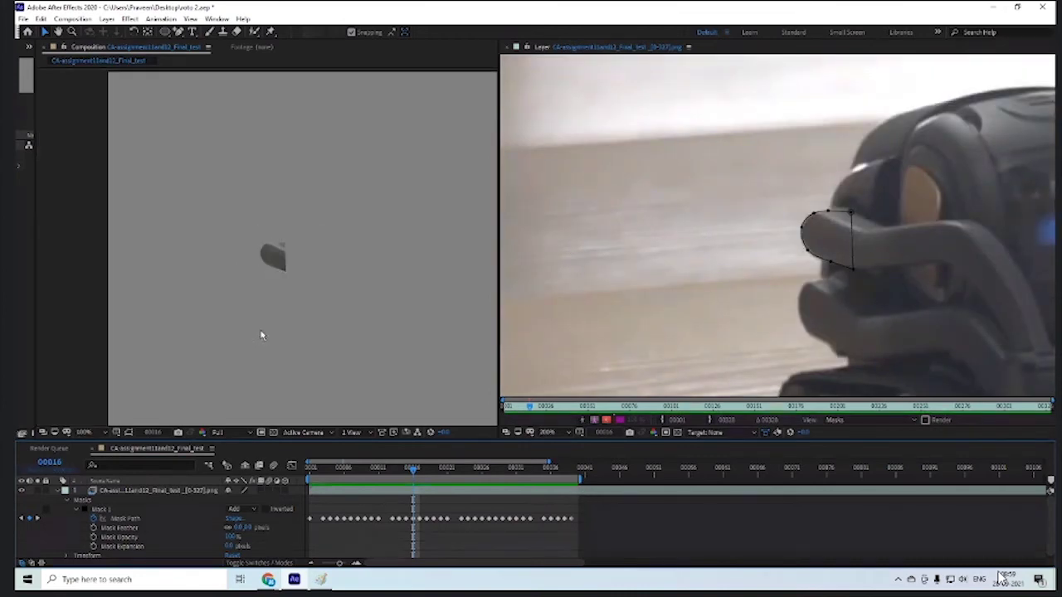
pyautogui.scroll(-2, 262, 378)
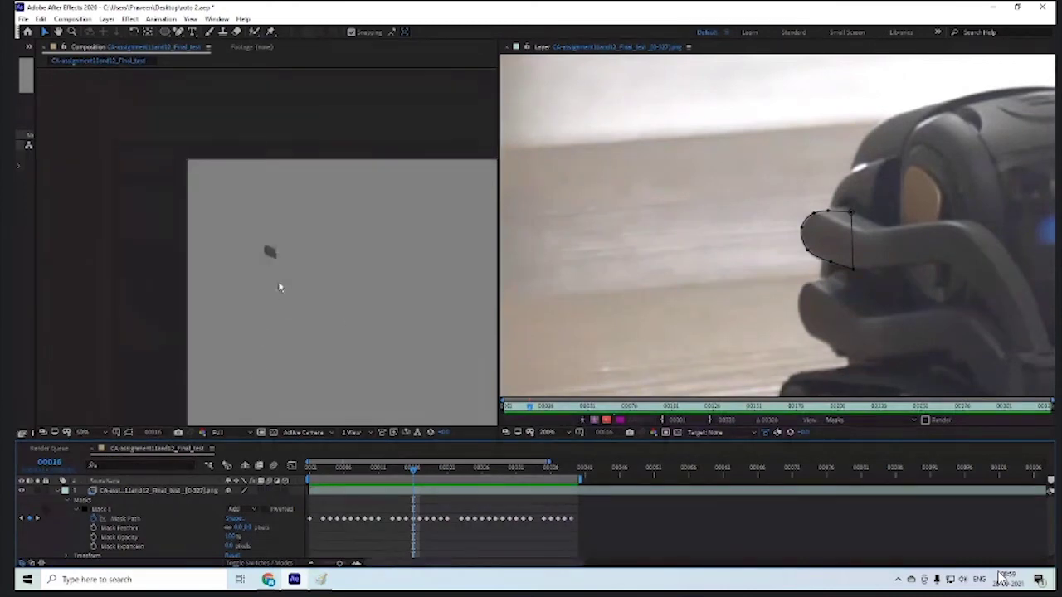
pyautogui.scroll(-2, 353, 304)
pyautogui.scroll(8, 277, 266)
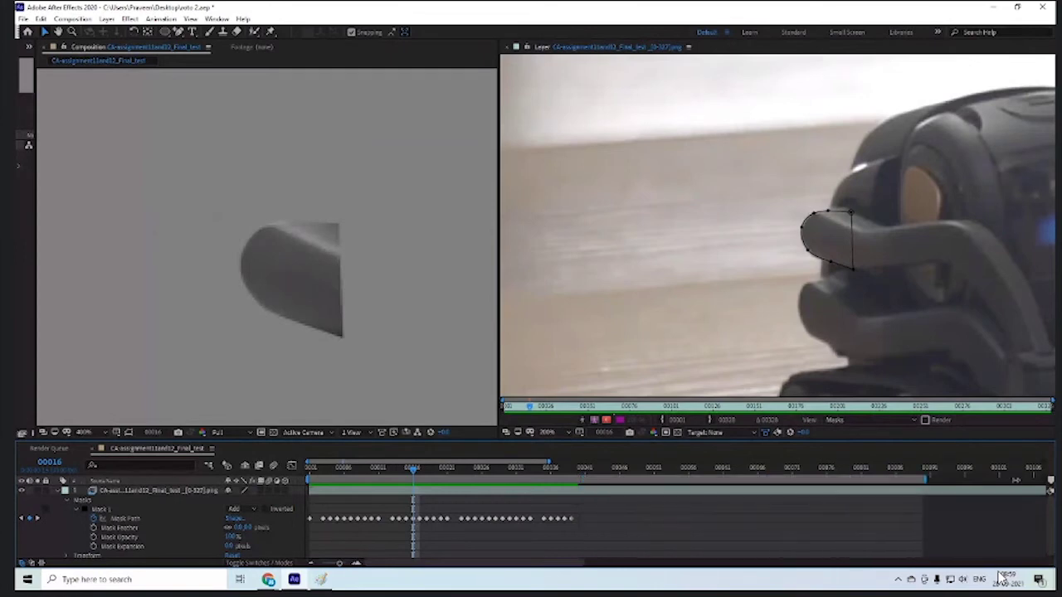
pyautogui.moveTo(925, 479); pyautogui.dragTo(1045, 493)
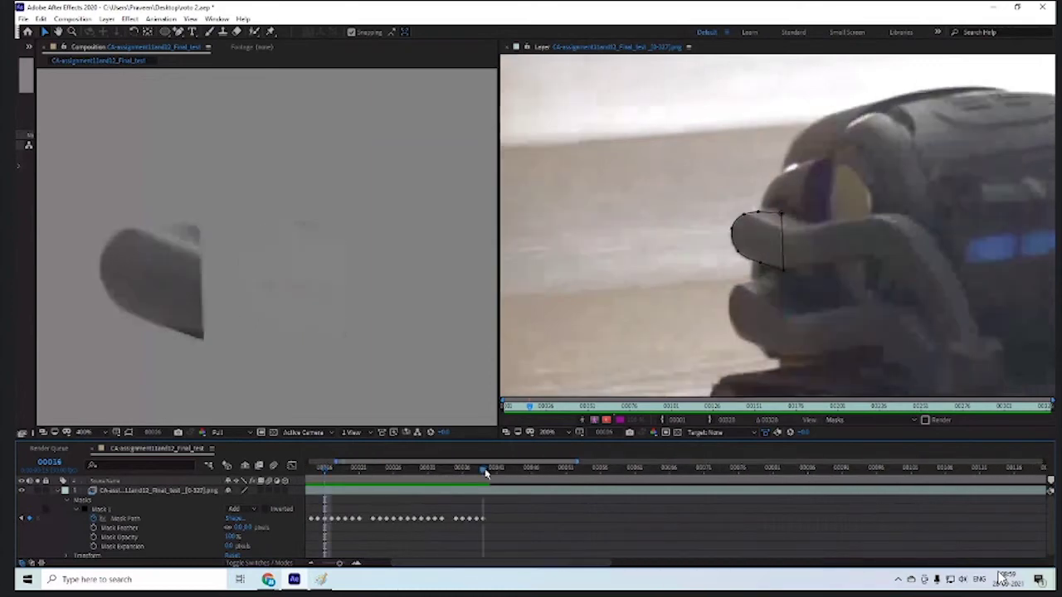
# - On frame 39, examine the whole robot and cube footage and the masked arm end at different magnifications
pyautogui.click(485, 473)
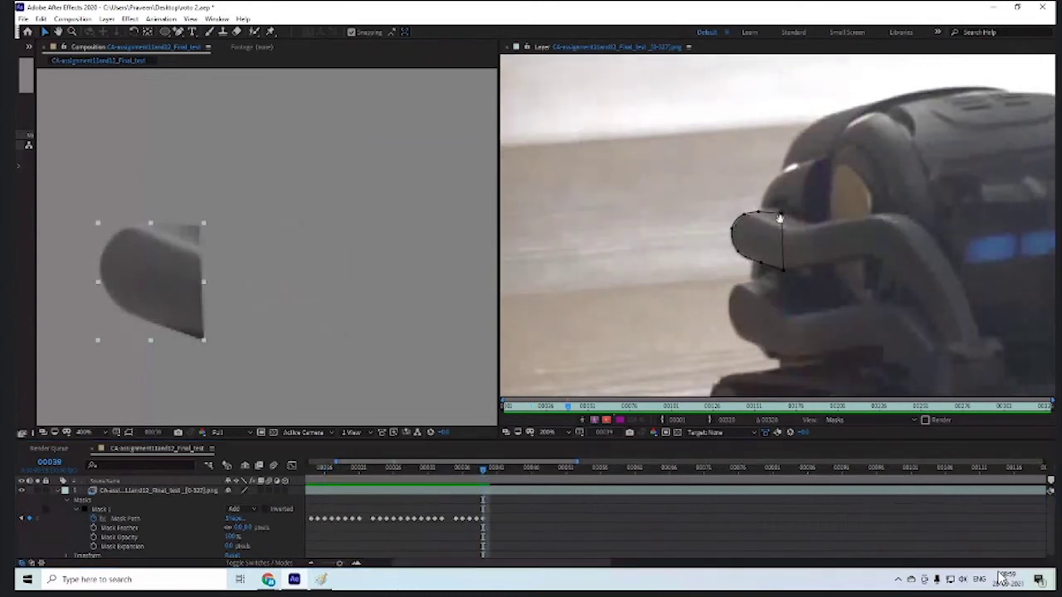
pyautogui.moveTo(779, 217); pyautogui.dragTo(670, 192)
pyautogui.scroll(1, 704, 191)
pyautogui.moveTo(583, 221); pyautogui.dragTo(713, 230)
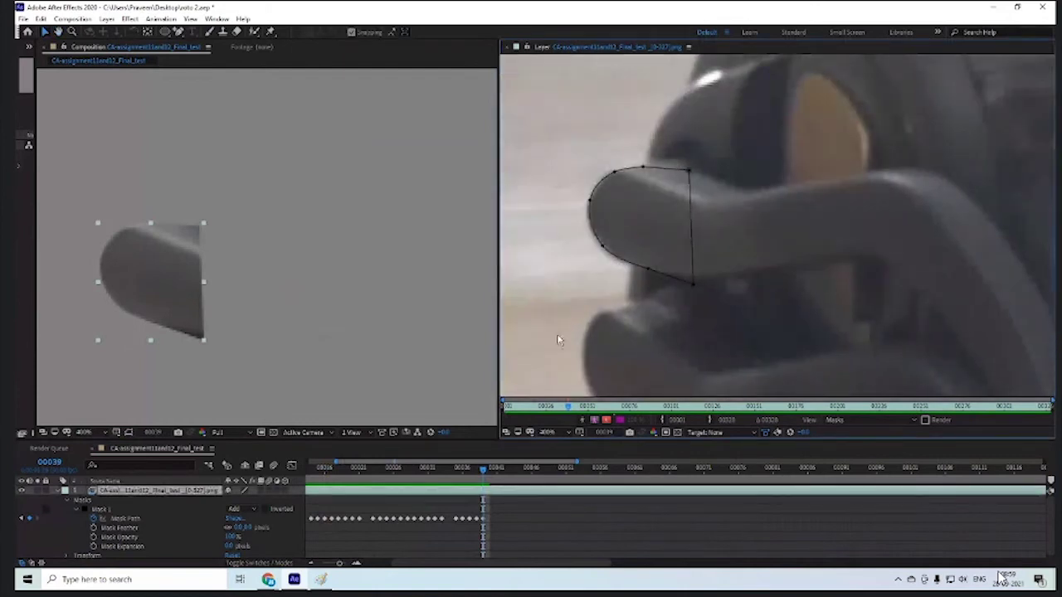
pyautogui.scroll(-6, 558, 340)
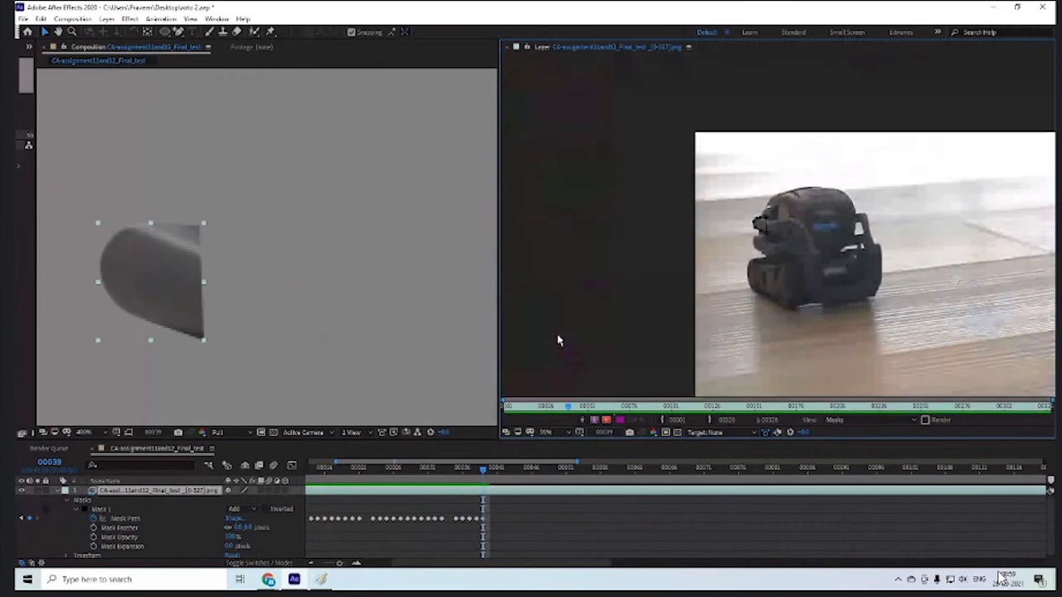
pyautogui.scroll(-2, 558, 340)
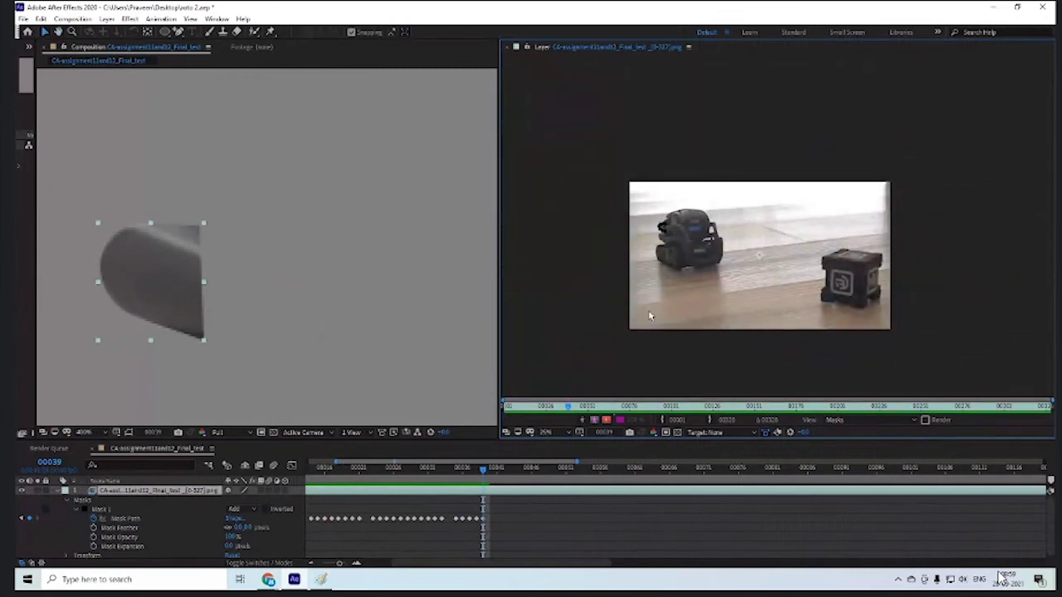
pyautogui.scroll(2, 713, 324)
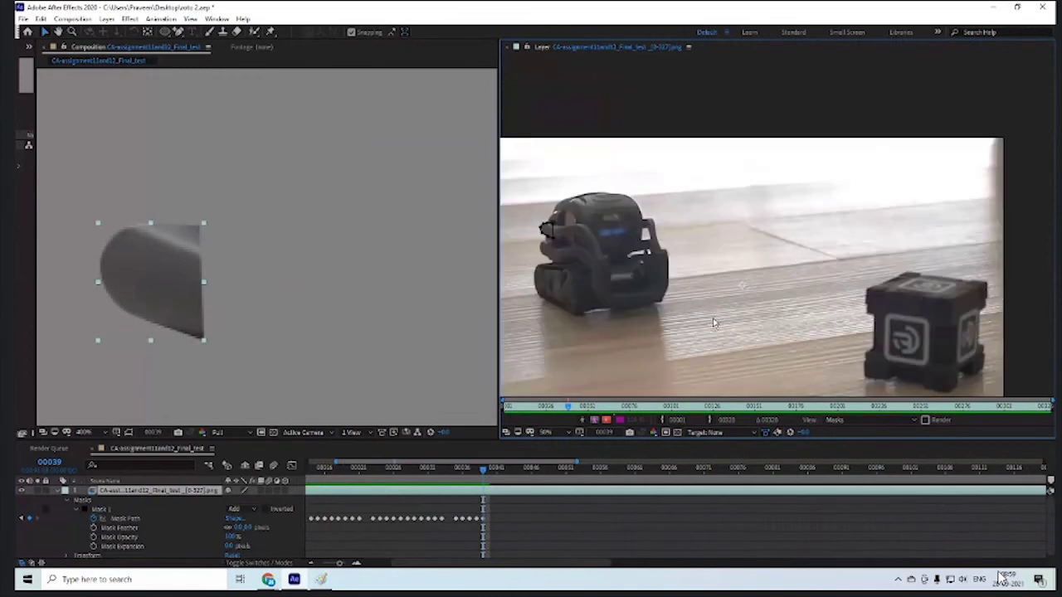
pyautogui.scroll(-2, 713, 320)
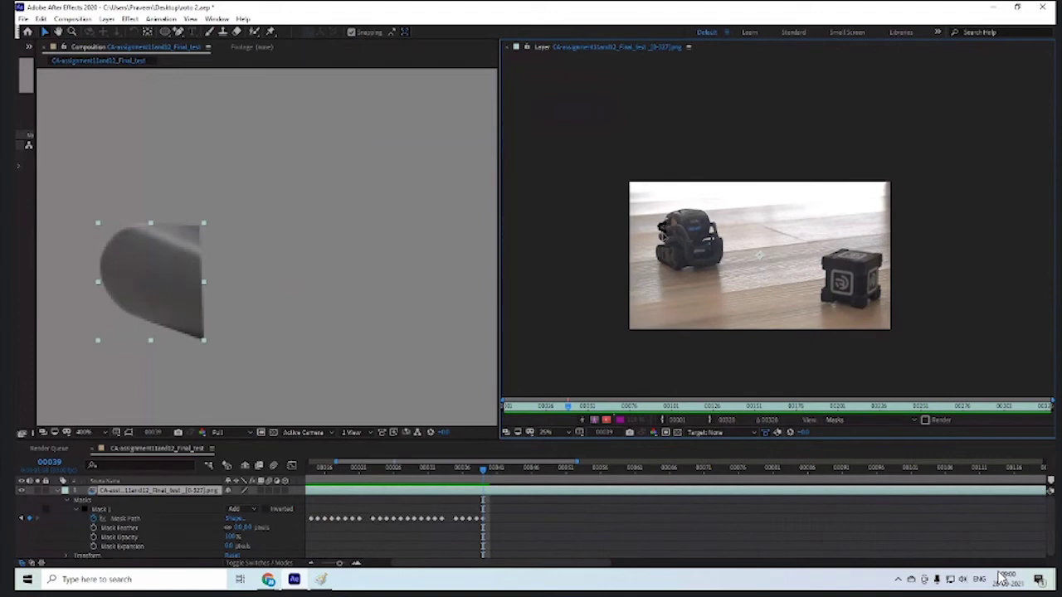
pyautogui.scroll(2, 666, 244)
pyautogui.moveTo(666, 260); pyautogui.dragTo(739, 267)
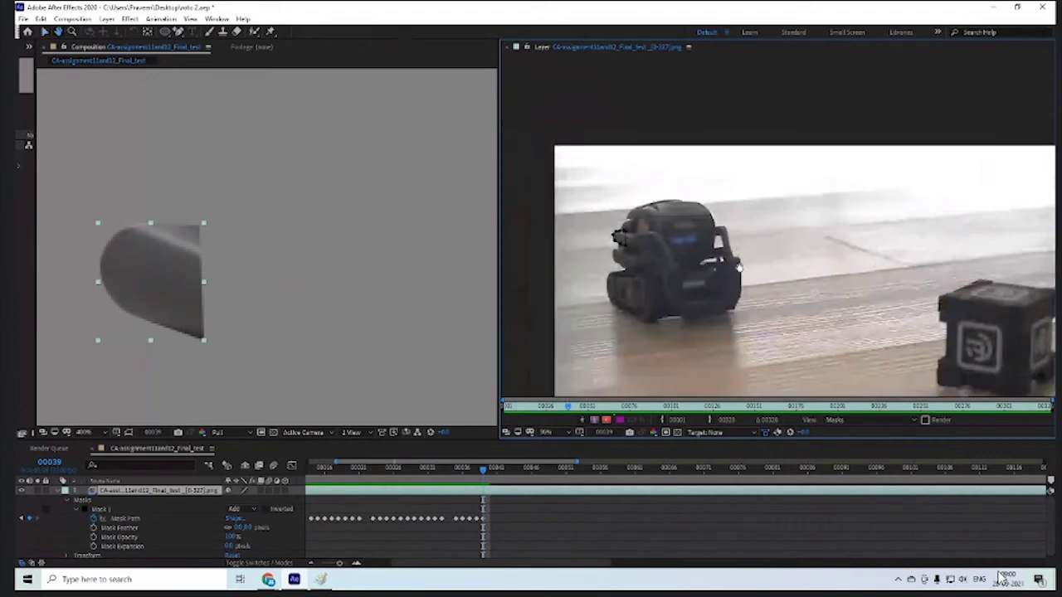
pyautogui.scroll(4, 738, 267)
pyautogui.moveTo(819, 226); pyautogui.dragTo(780, 213)
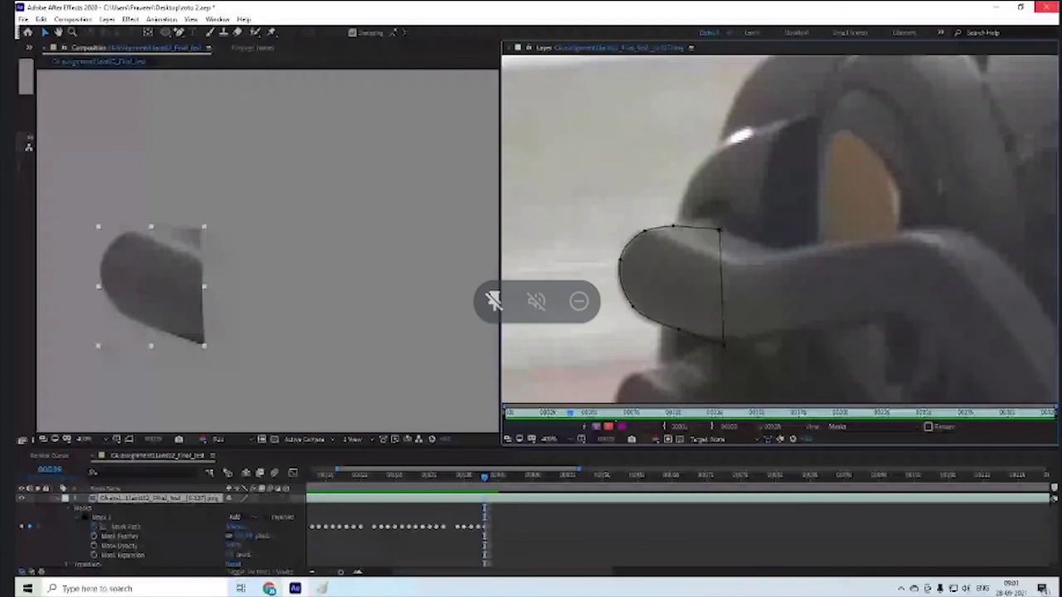
# - Return to After Effects and, on frame 40, nudge the whole mask left onto the edge of the arm's rounded end
pyautogui.press('super+d')
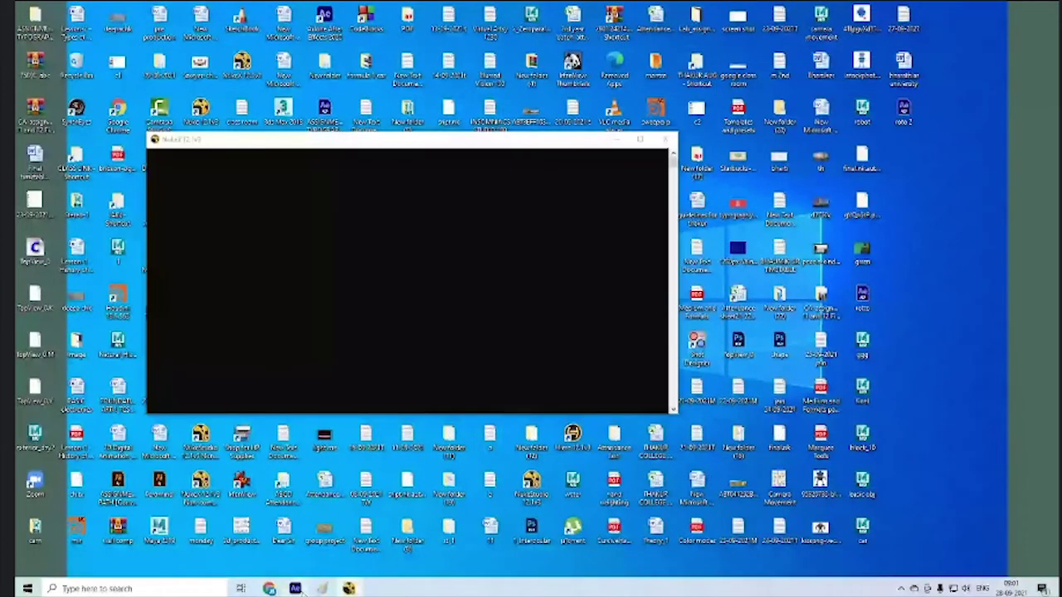
pyautogui.click(299, 588)
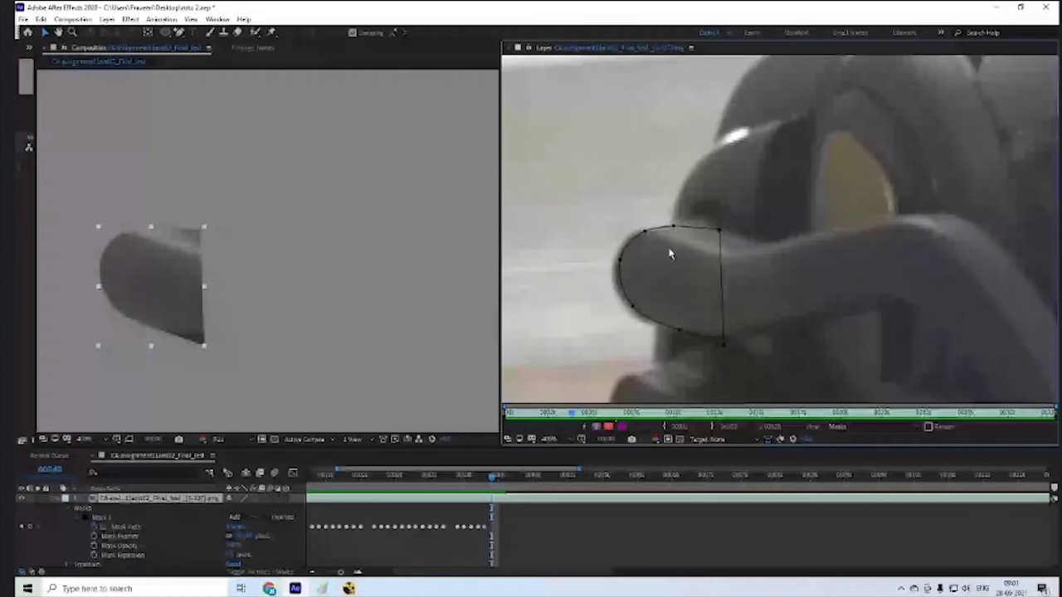
pyautogui.moveTo(670, 254); pyautogui.dragTo(757, 249)
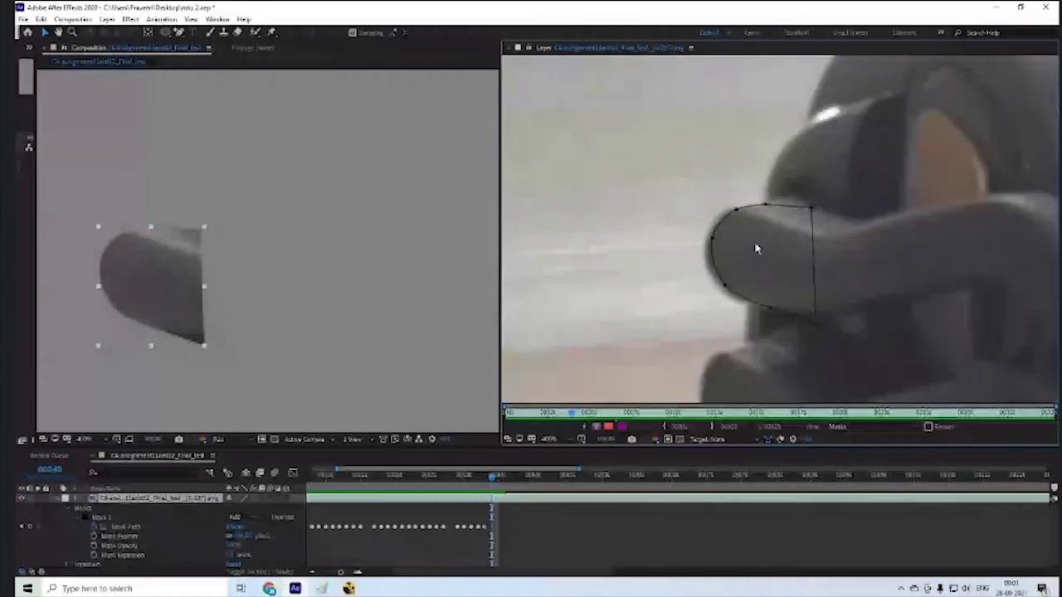
pyautogui.click(484, 527)
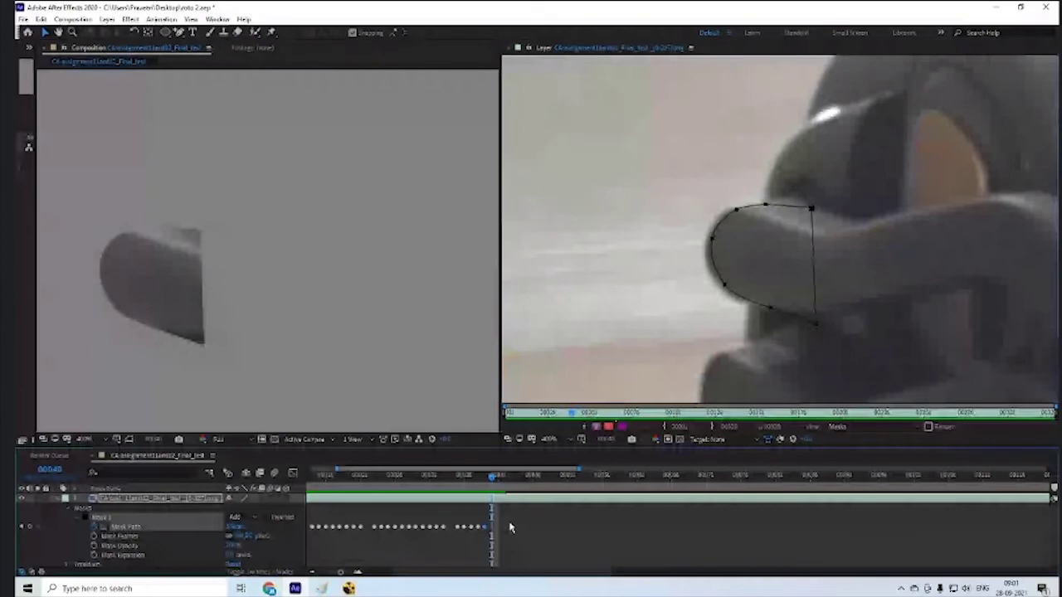
pyautogui.hotkey('shift', 'Left')
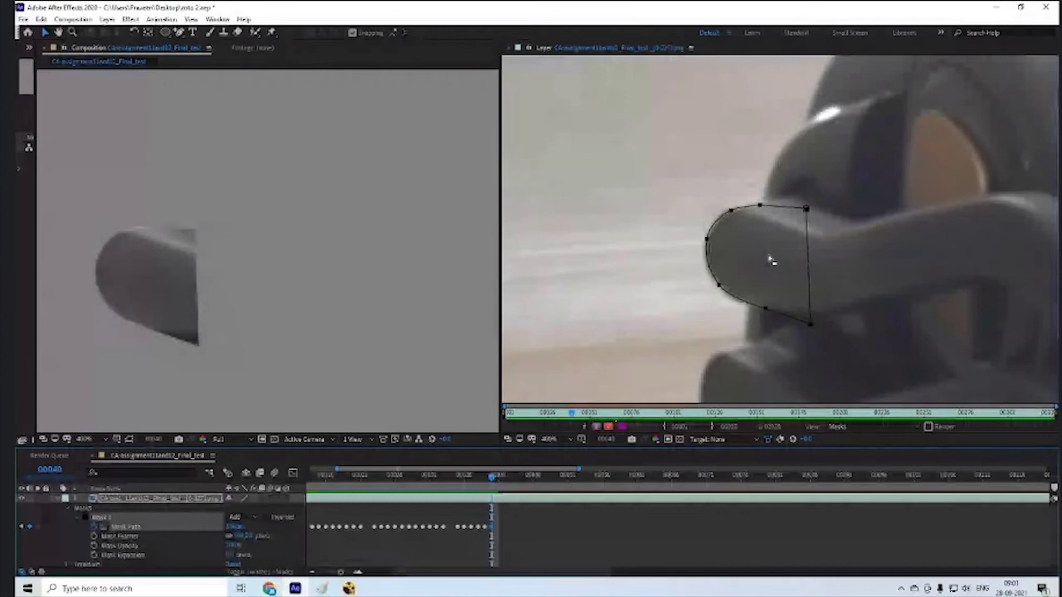
# - On frame 41, nudge the whole mask left onto the edge of the arm's rounded end
pyautogui.scroll(2, 755, 261)
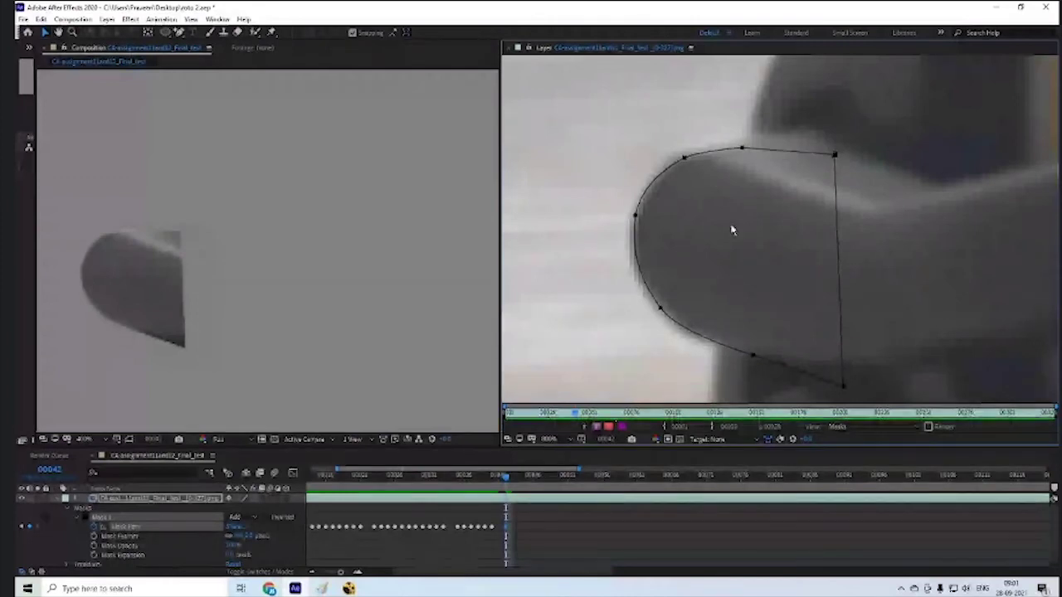
pyautogui.press('pageup')
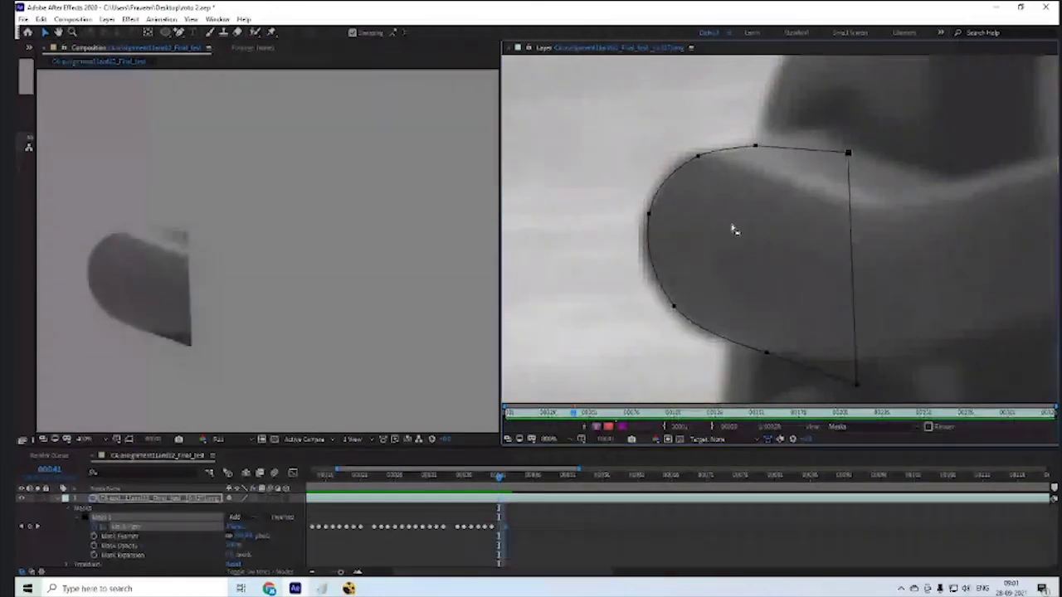
pyautogui.press('Left')
pyautogui.press('Left')
pyautogui.press('Left')
pyautogui.press('Left')
pyautogui.press('Left')
pyautogui.press('Left')
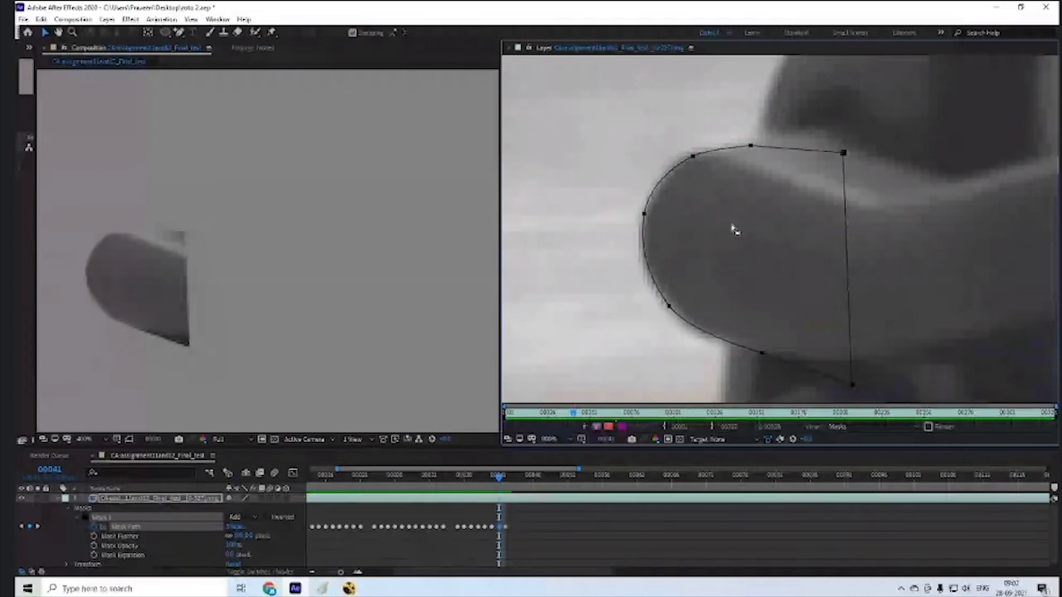
# - Step ahead to frame 46 and back to frame 42 to examine how far the arm moves away from the mask
pyautogui.press('pagedown')
pyautogui.press('pagedown')
pyautogui.press('pagedown')
pyautogui.press('pagedown')
pyautogui.press('pagedown')
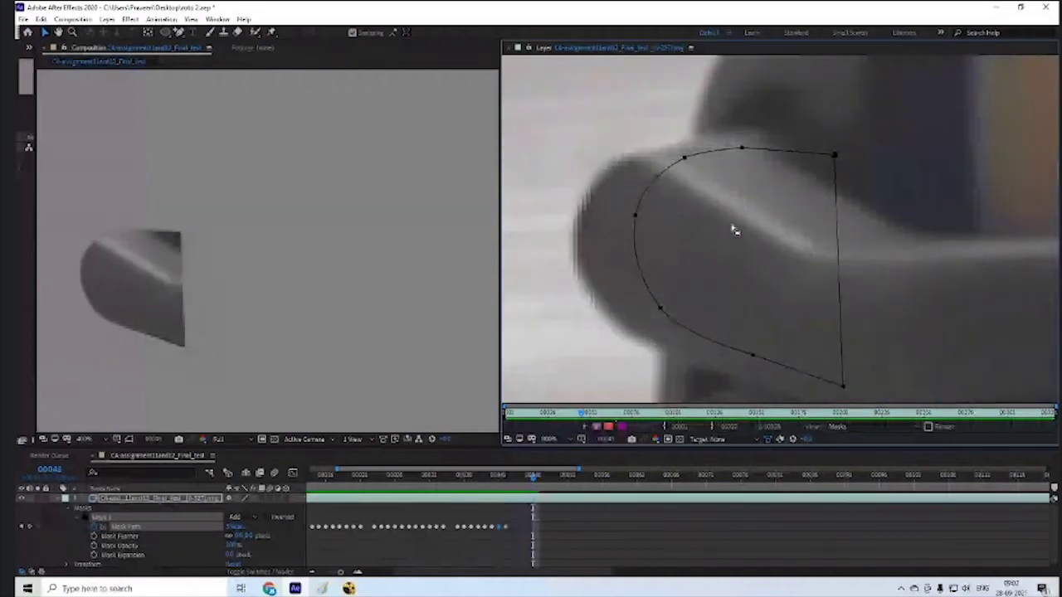
pyautogui.press('pageup')
pyautogui.press('pageup')
pyautogui.press('pageup')
pyautogui.press('pageup')
pyautogui.press('pageup')
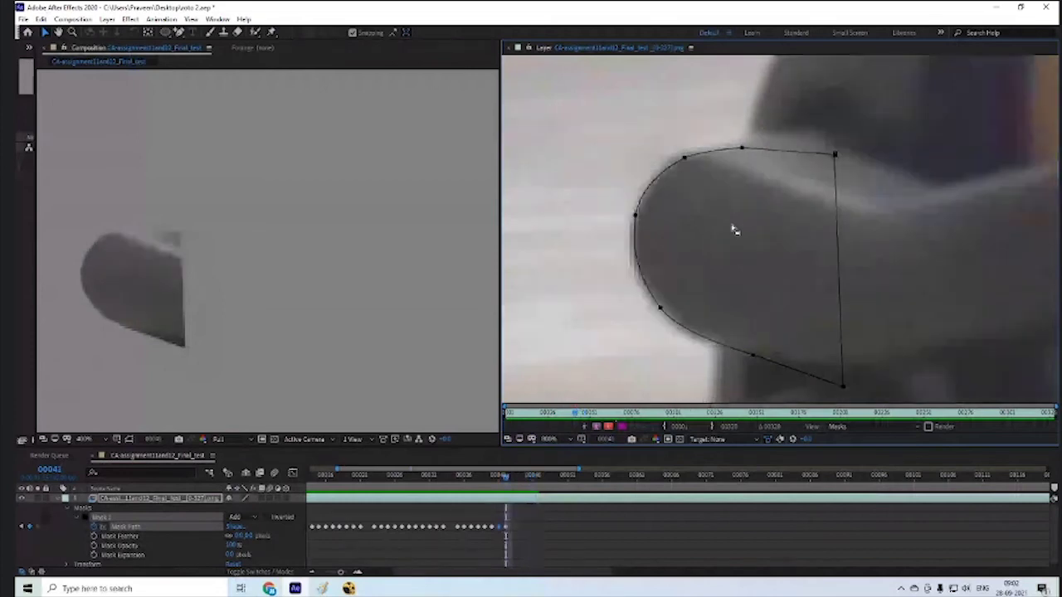
# - On frame 43, nudge the whole mask left until it follows the arm's rounded end
pyautogui.press('Left')
pyautogui.press('Left')
pyautogui.press('Left')
pyautogui.press('Left')
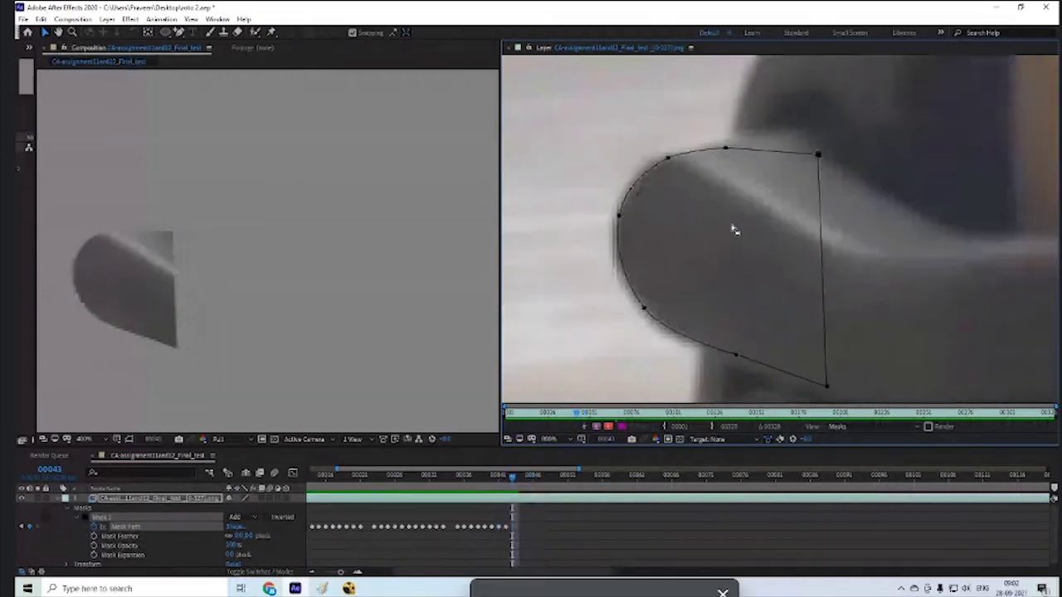
pyautogui.press('Left')
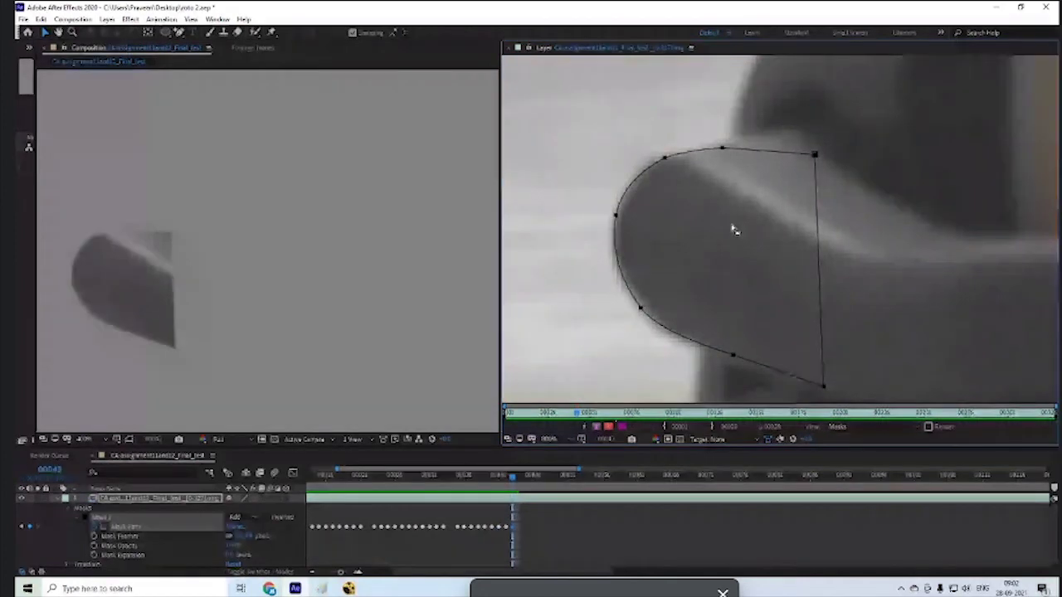
# - Leave frame 44 without a keyframe, shift the whole mask left onto the arm's rounded end on frame 45, and compare with frame 43
pyautogui.press('pageup')
pyautogui.press('pagedown')
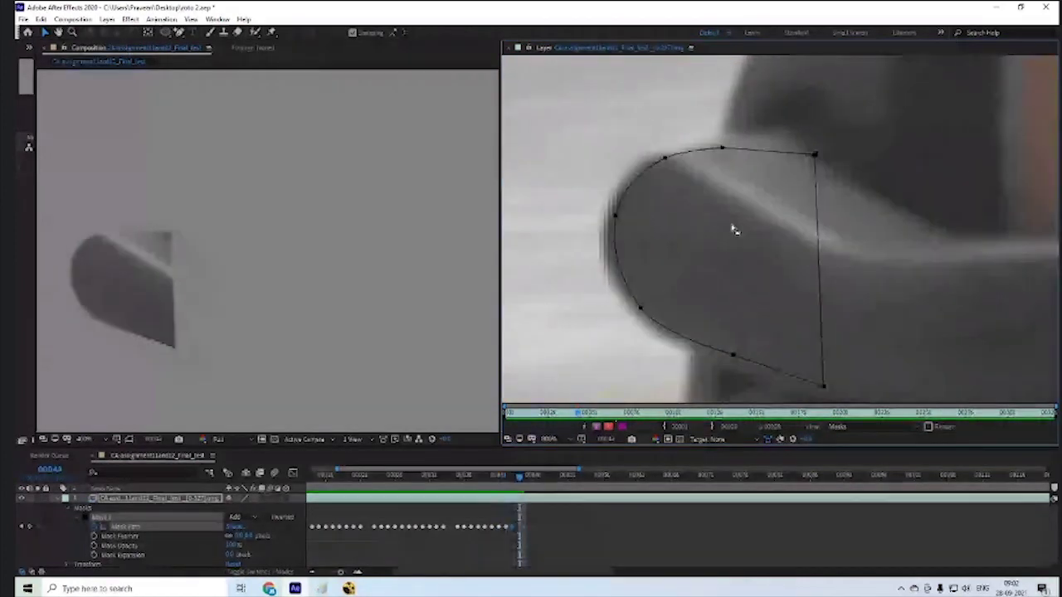
pyautogui.press('pagedown')
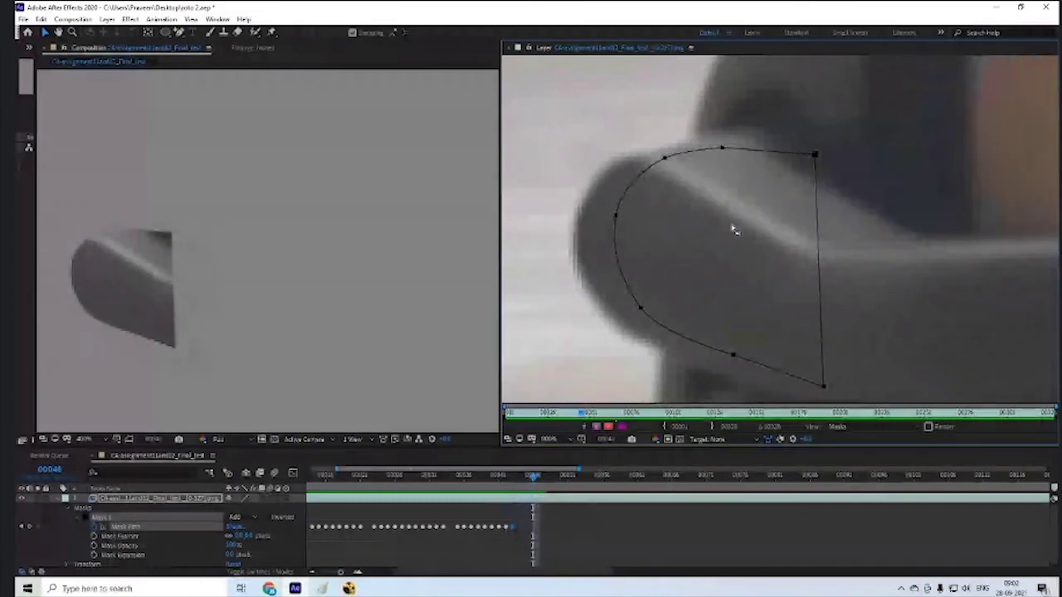
pyautogui.press('pageup')
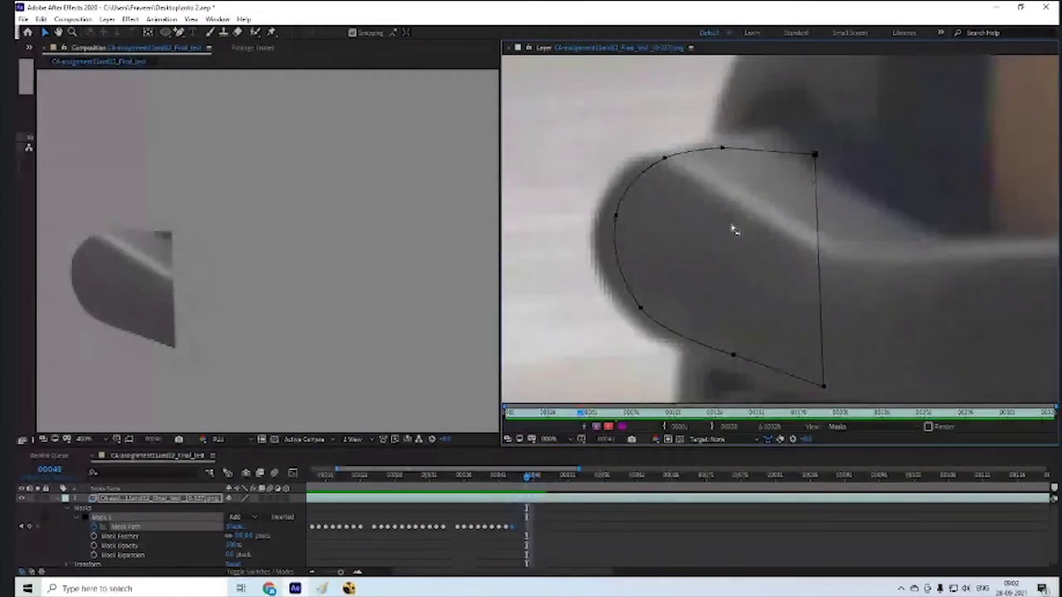
pyautogui.press('pageup')
pyautogui.press('pageup')
pyautogui.press('pageup')
pyautogui.press('Right')
pyautogui.press('Right')
pyautogui.press('Right')
pyautogui.press('Right')
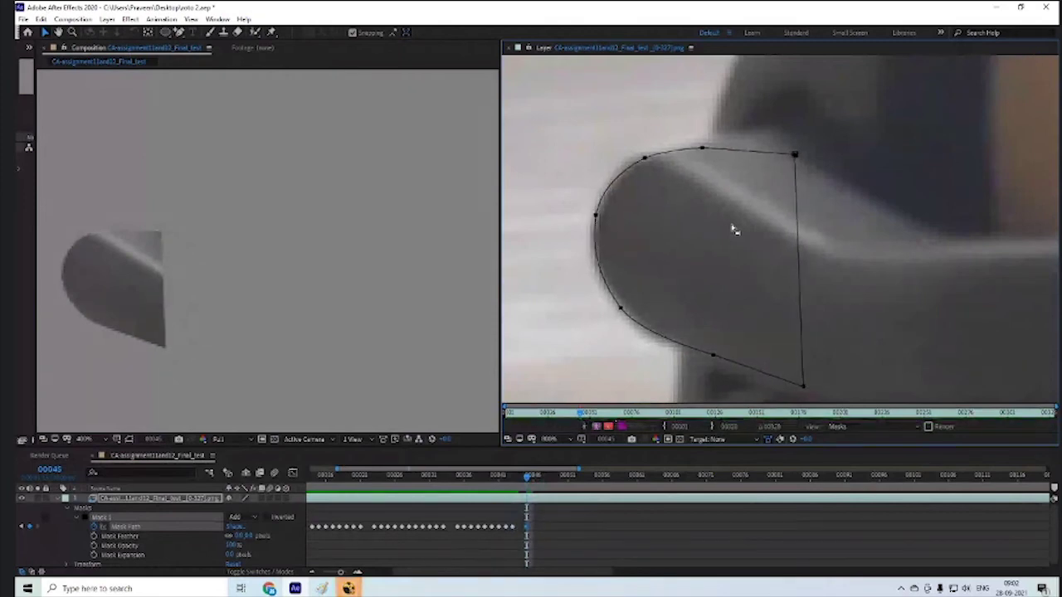
pyautogui.press('pageup')
pyautogui.press('pageup')
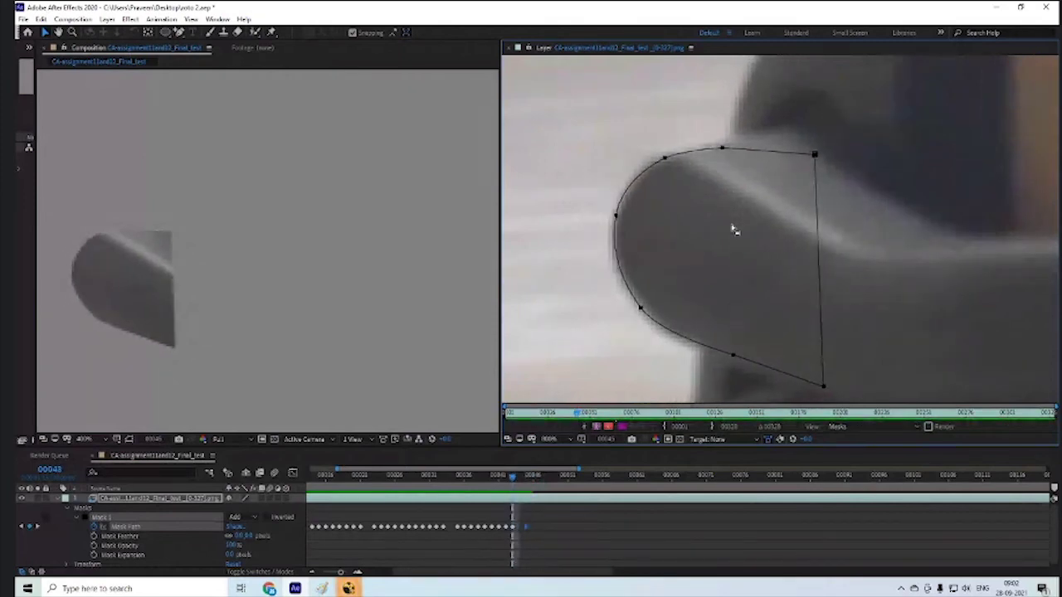
# - Skip ahead to frame 47 and shift the whole mask left to the arm's rounded end
pyautogui.press('pagedown')
pyautogui.press('pagedown')
pyautogui.press('pagedown')
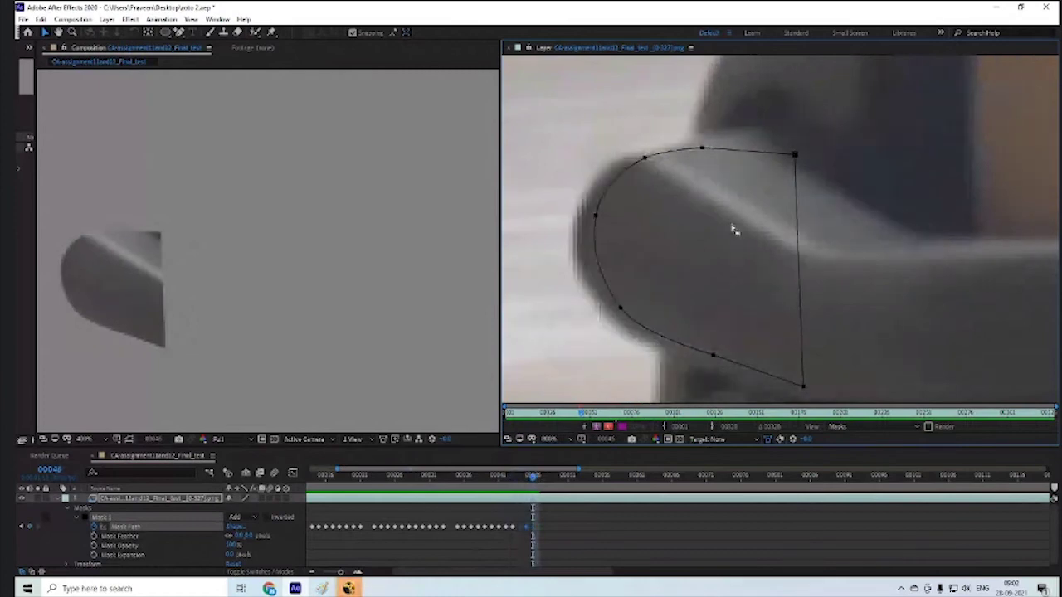
pyautogui.press('pagedown')
pyautogui.press('pagedown')
pyautogui.press('pagedown')
pyautogui.press('pagedown')
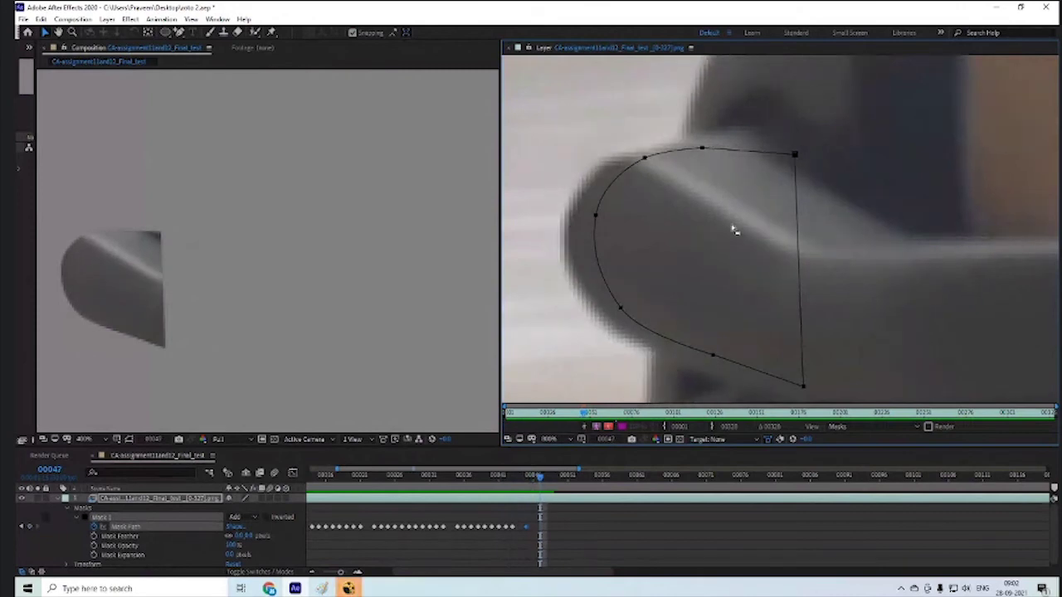
pyautogui.press('Left')
pyautogui.press('Left')
pyautogui.press('Left')
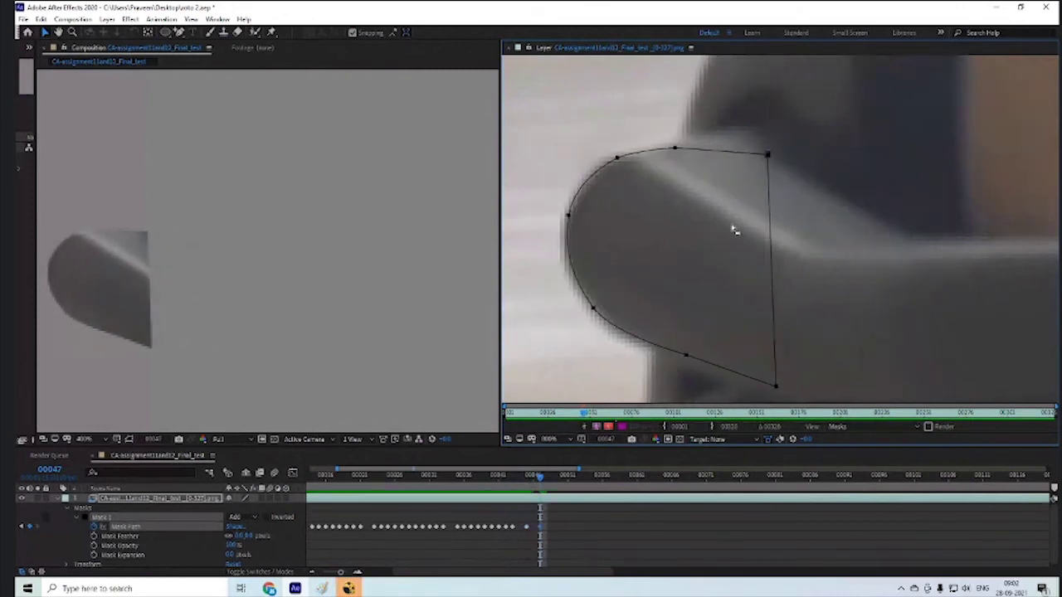
# - Fine-tune the mask's position on frame 47 by nudging it slightly left and down against the arm's outline
pyautogui.press('Left')
pyautogui.press('Left')
pyautogui.press('Left')
pyautogui.press('Left')
pyautogui.press('Down')
pyautogui.press('Down')
pyautogui.press('Down')
pyautogui.press('Down')
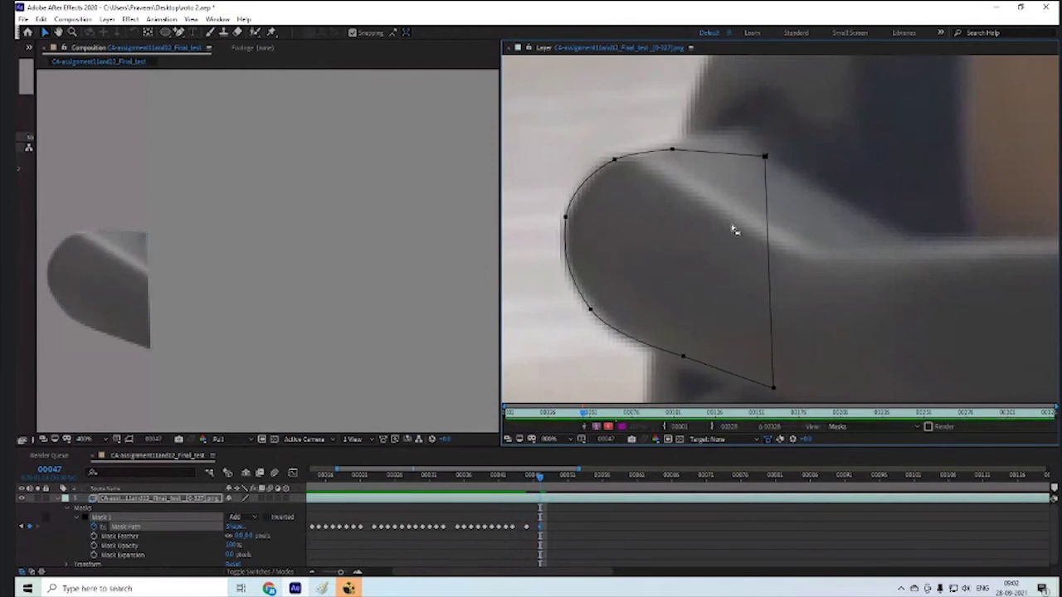
pyautogui.press('Right')
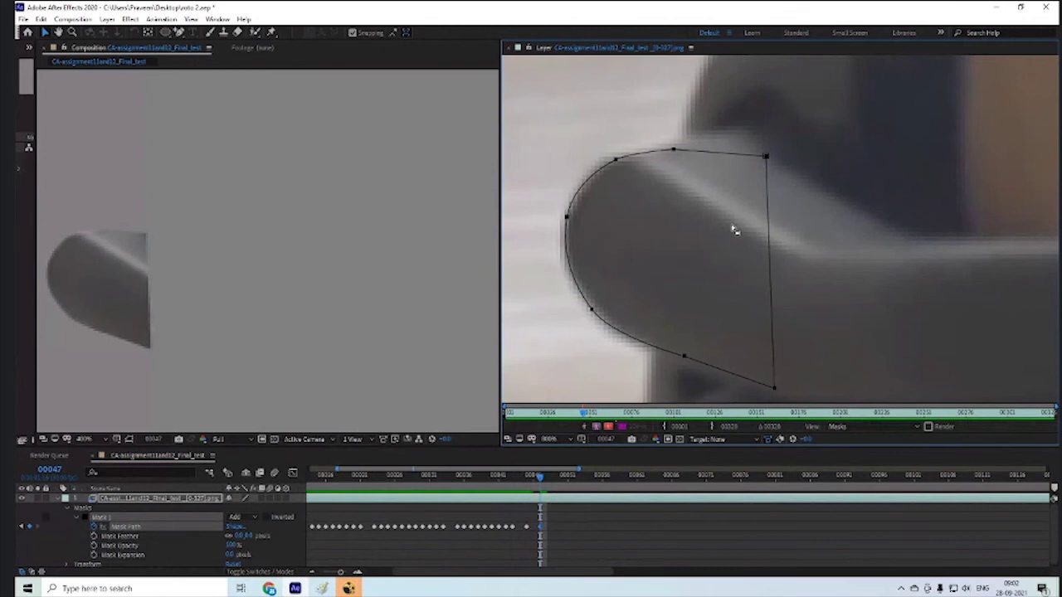
# - On frame 46, nudge the mask slightly left onto the arm's edge and check it against the neighbouring keyframes
pyautogui.press('pageup')
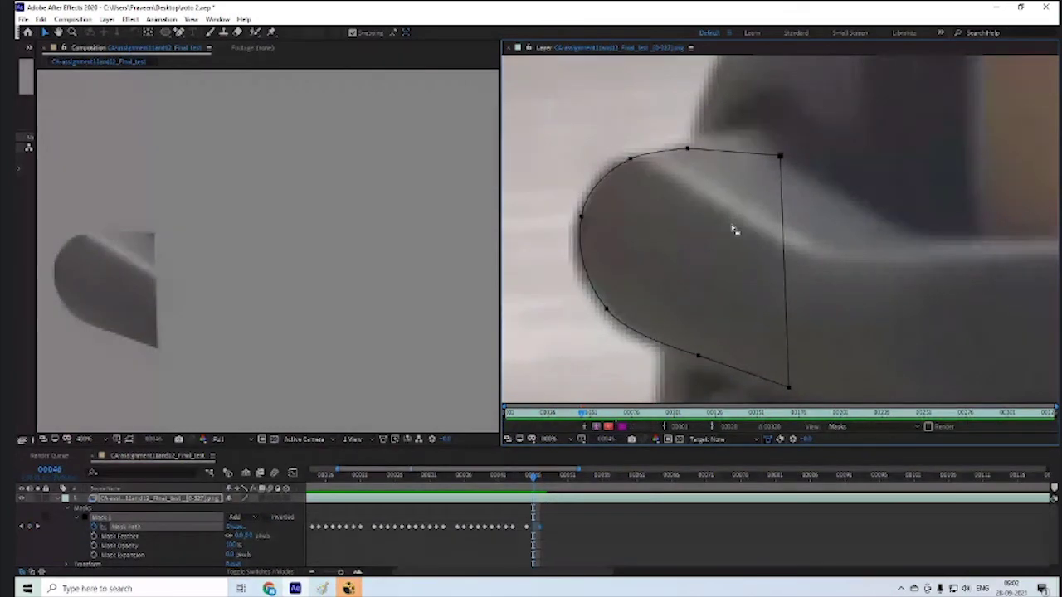
pyautogui.press('Left')
pyautogui.press('Left')
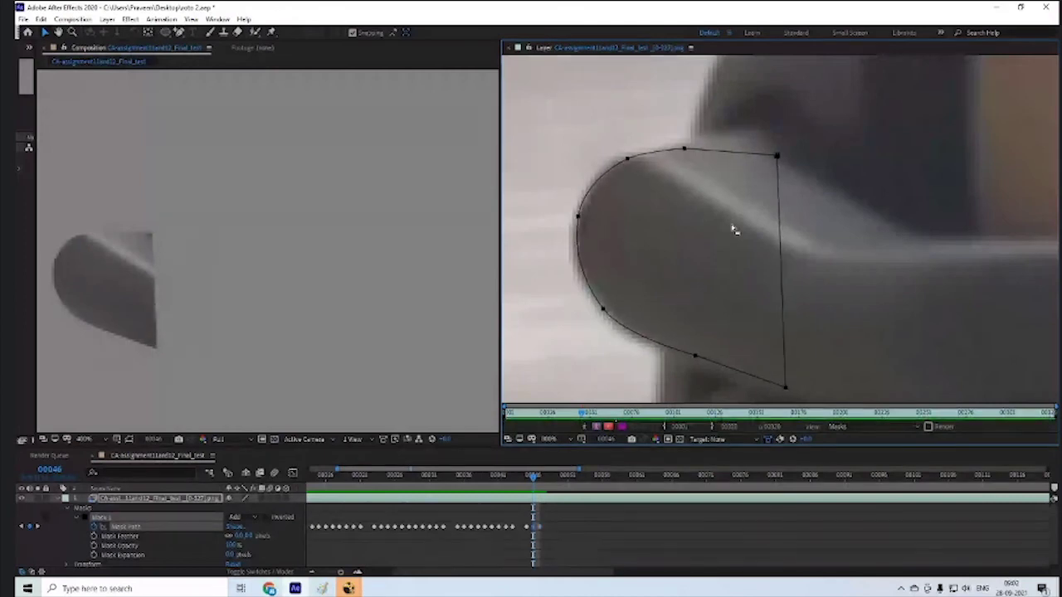
pyautogui.press('Left')
pyautogui.press('Left')
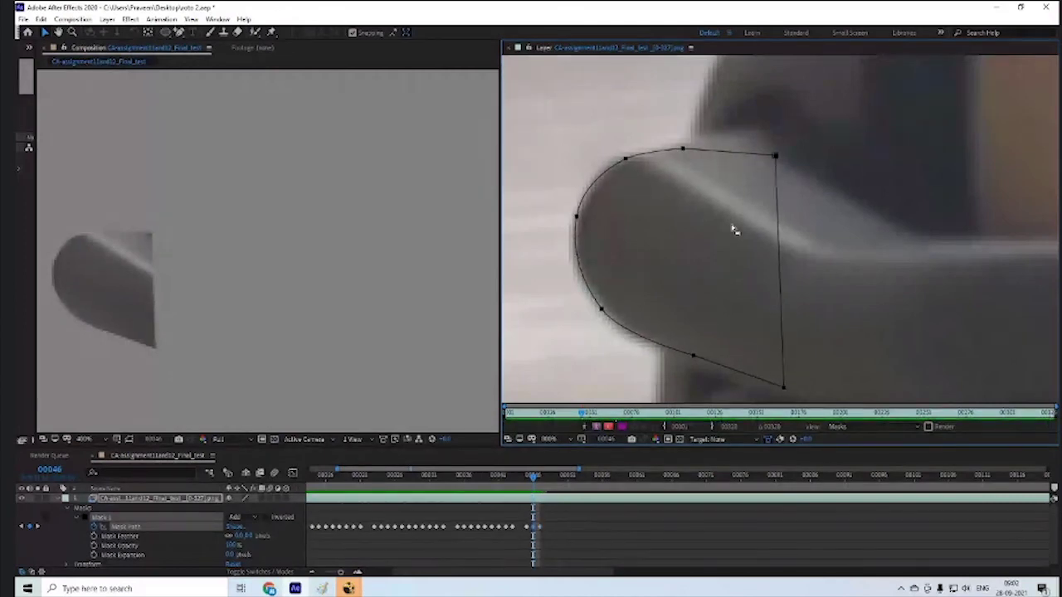
pyautogui.press('pagedown')
pyautogui.press('pageup')
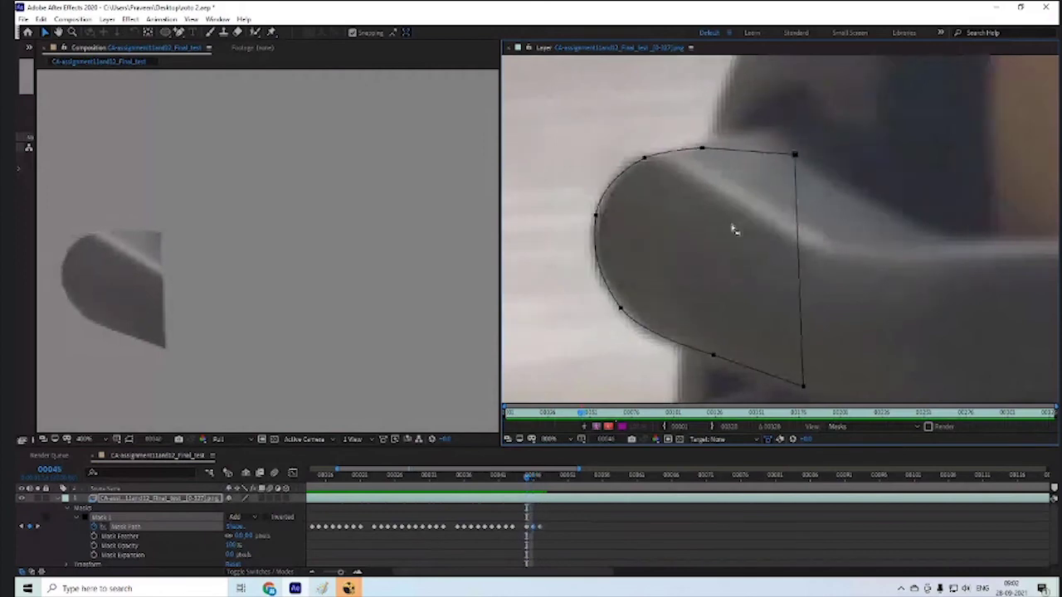
pyautogui.press('k')
pyautogui.press('k')
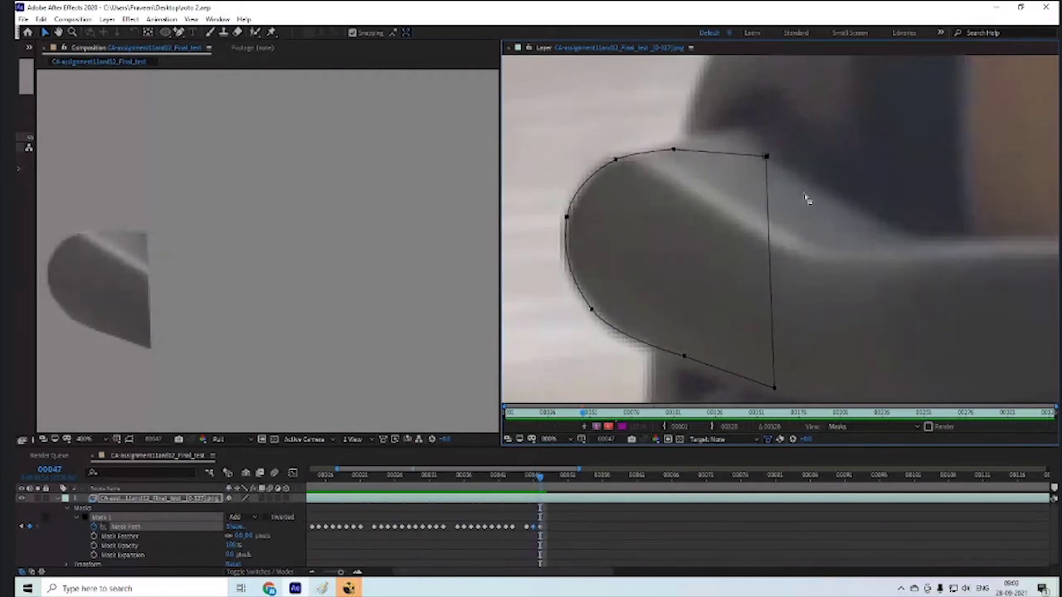
# - Switch to NukeX, open the recent comp final.nk and restore its autosave
pyautogui.click(346, 589)
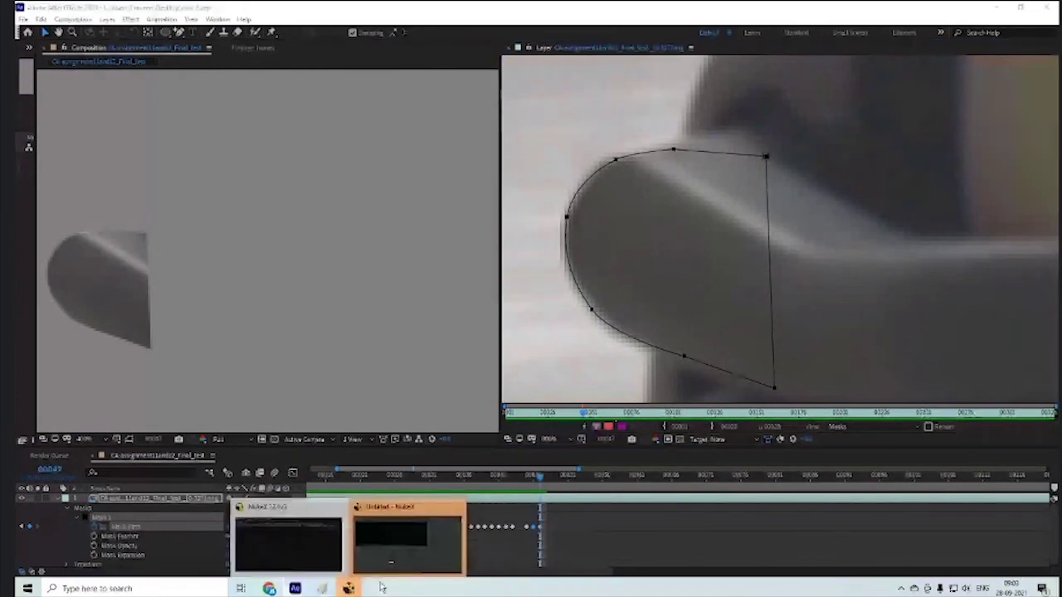
pyautogui.click(399, 540)
pyautogui.click(25, 24)
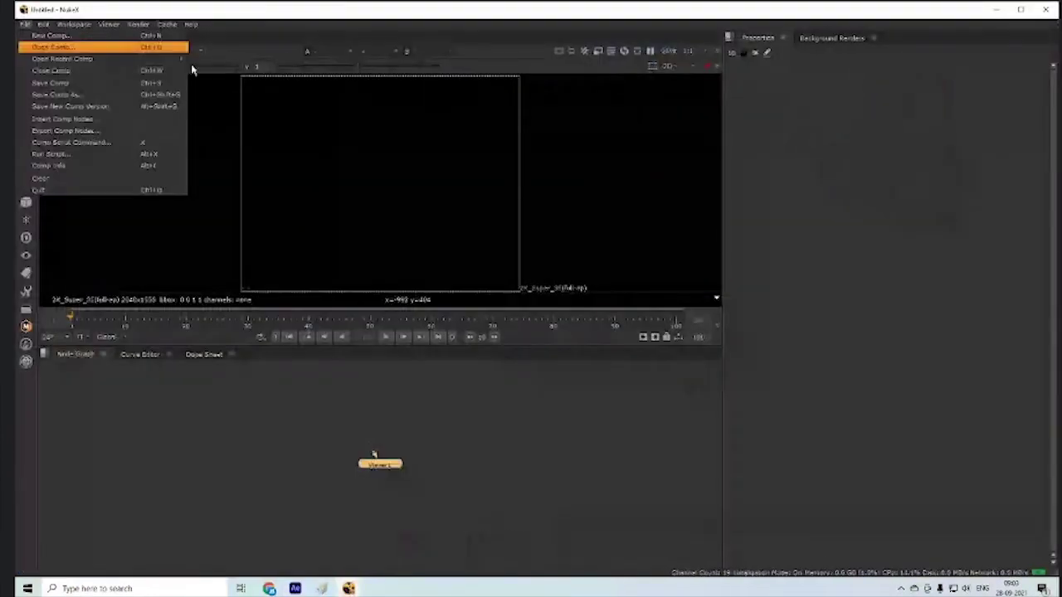
pyautogui.moveTo(183, 61)
pyautogui.click(227, 60)
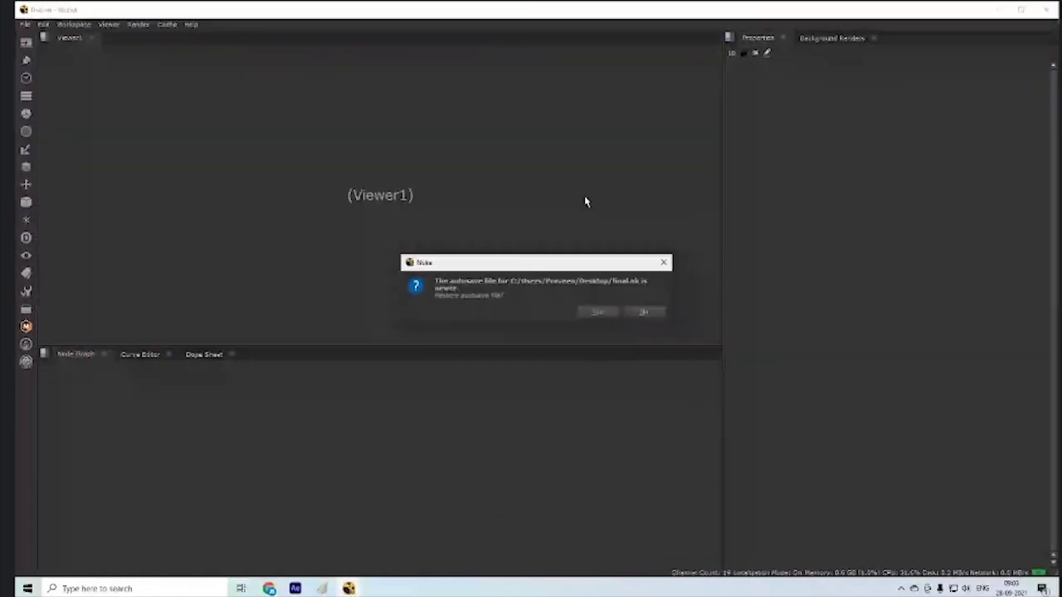
pyautogui.click(611, 314)
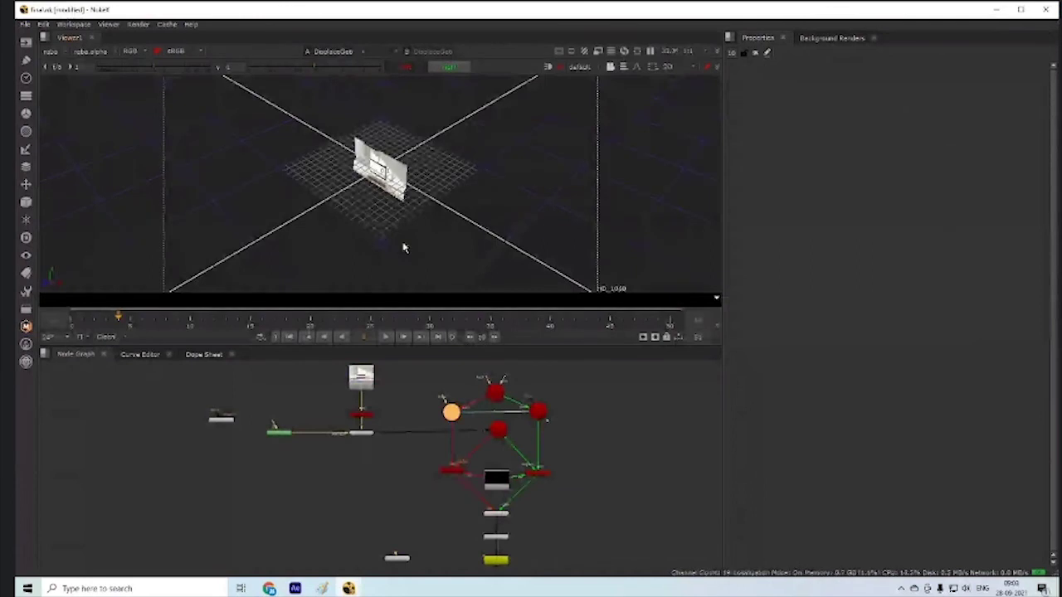
# - Open the Roto_Layer_4 node's properties, show its output in the viewer and examine its grey depth shapes
pyautogui.click(279, 434)
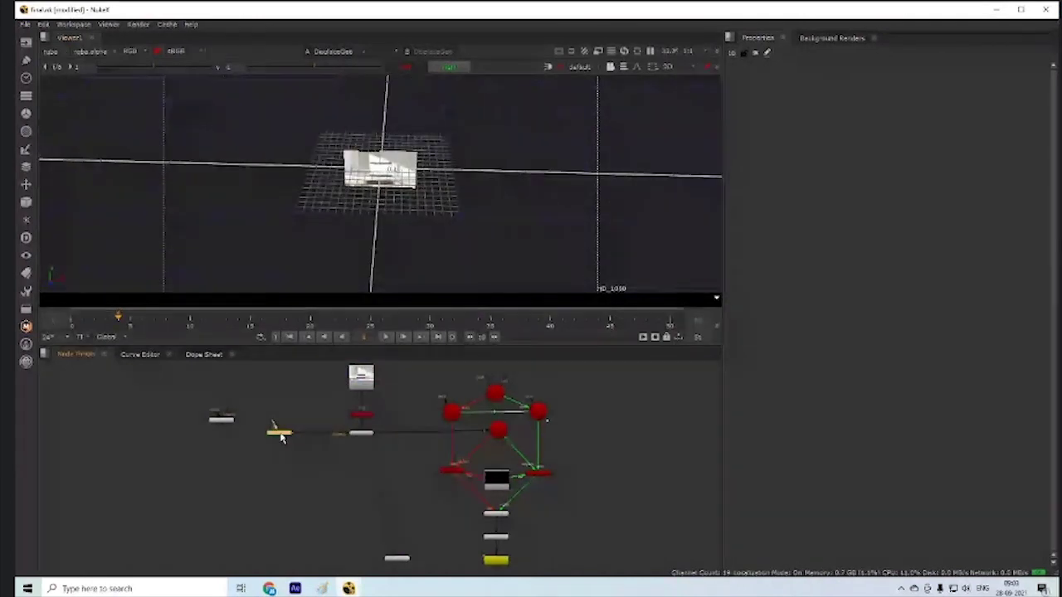
pyautogui.doubleClick(281, 435)
pyautogui.press('1')
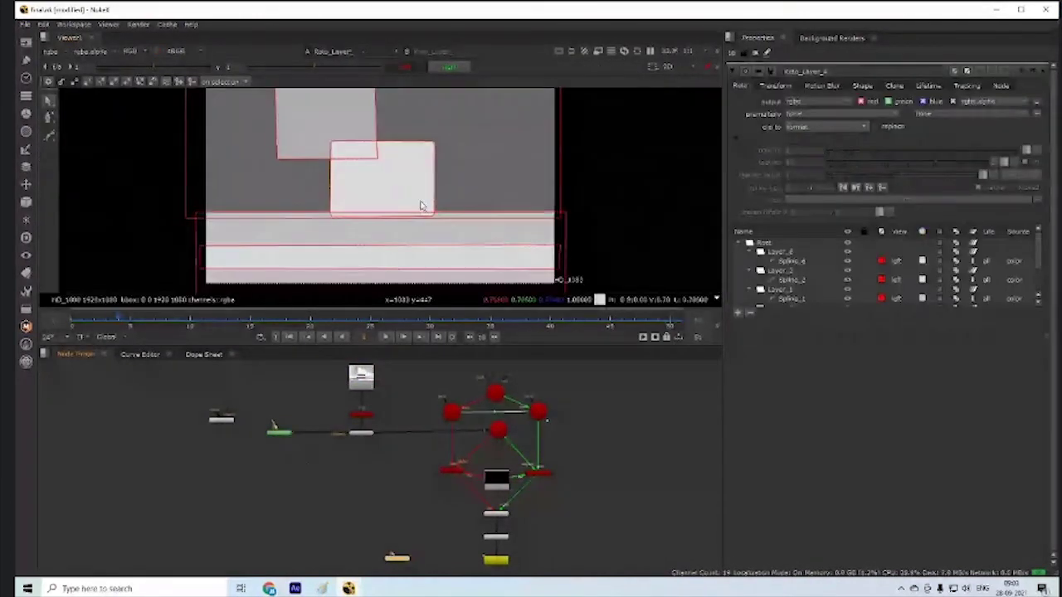
pyautogui.scroll(1, 540, 196)
pyautogui.press('f')
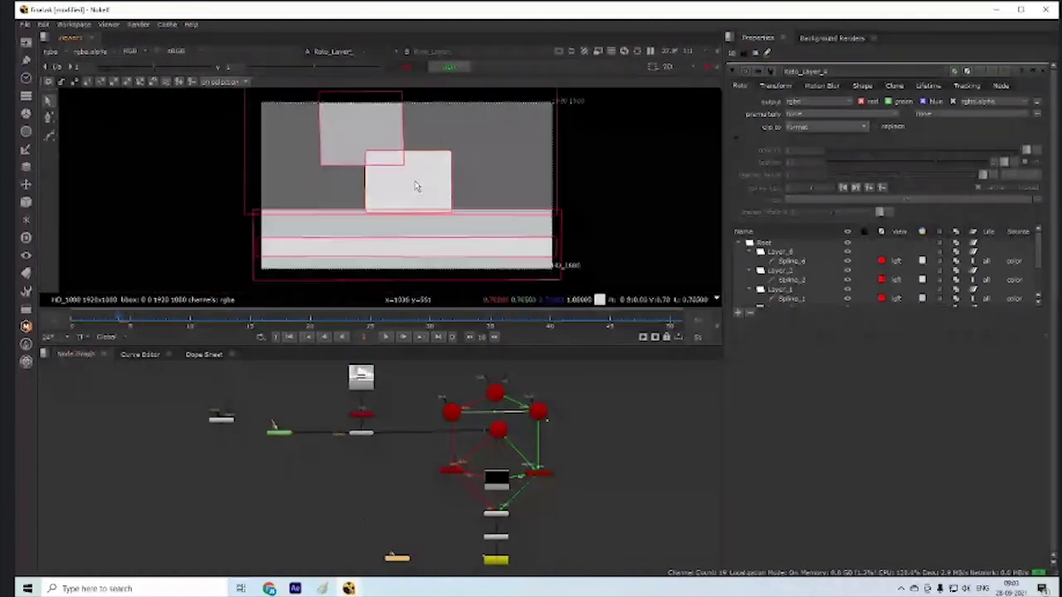
pyautogui.moveTo(416, 186); pyautogui.dragTo(469, 206)
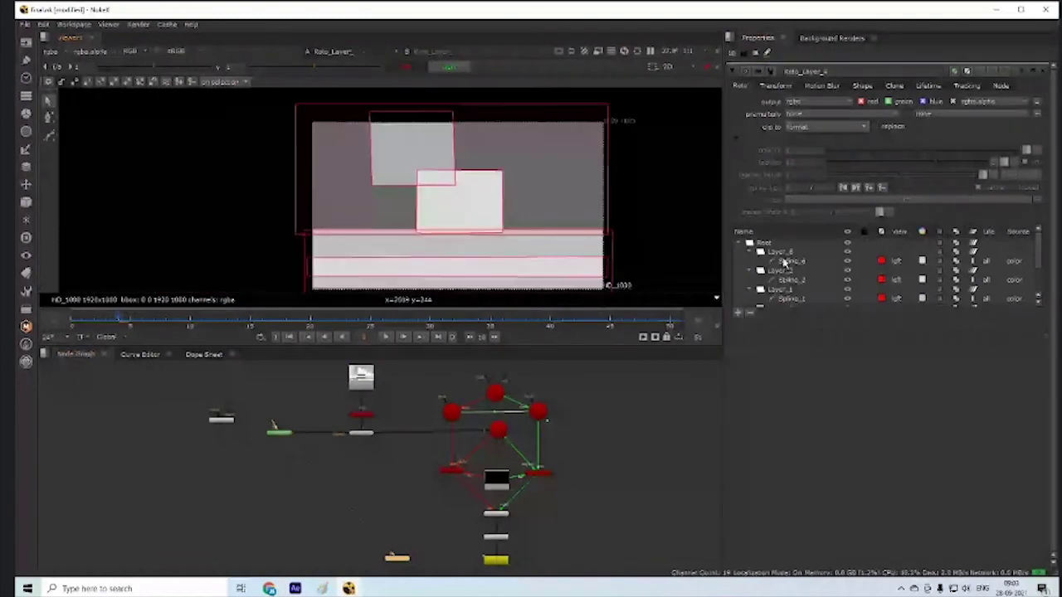
# - Select the spline of the bright central rectangle and inspect its shape colour values
pyautogui.click(470, 206)
pyautogui.scroll(2, 452, 197)
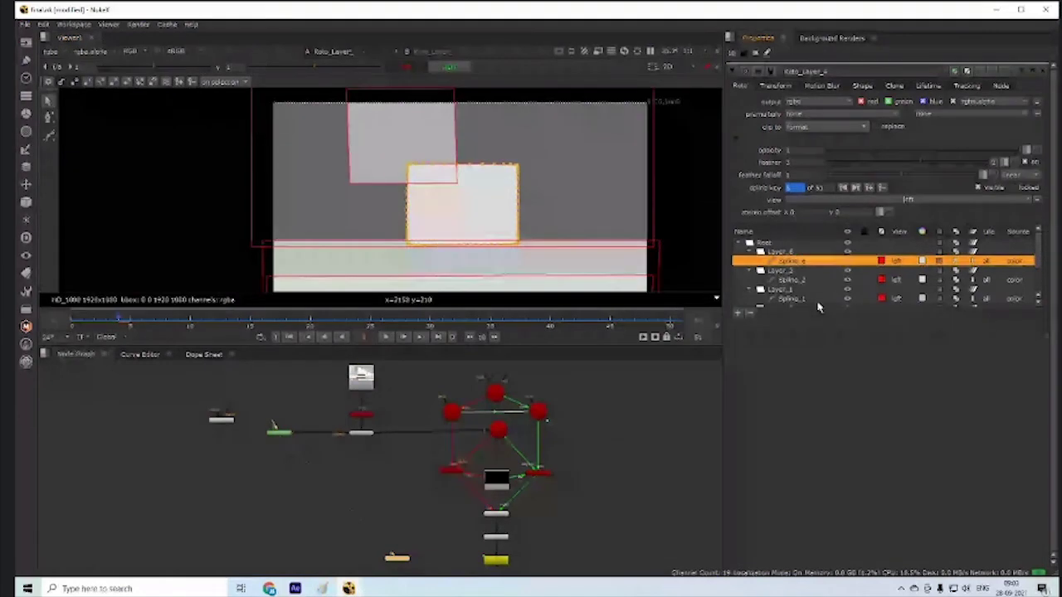
pyautogui.click(862, 87)
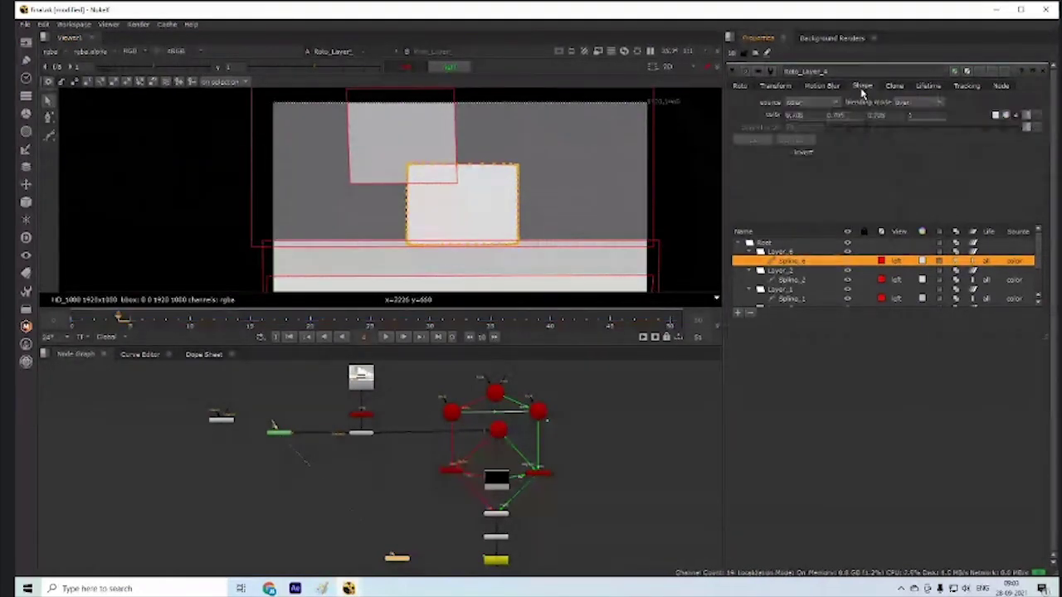
pyautogui.click(1006, 115)
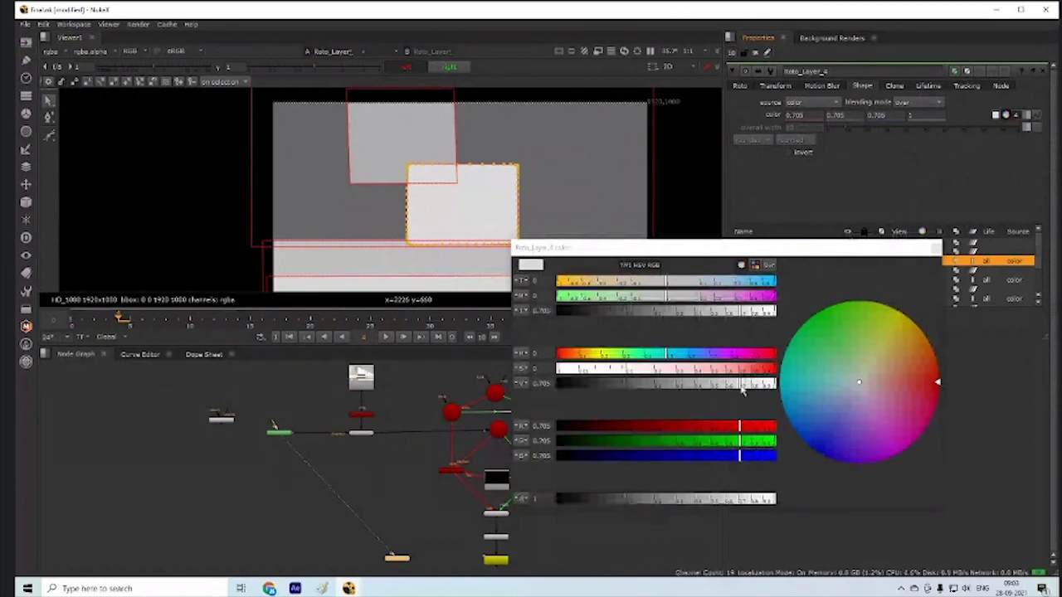
pyautogui.click(935, 246)
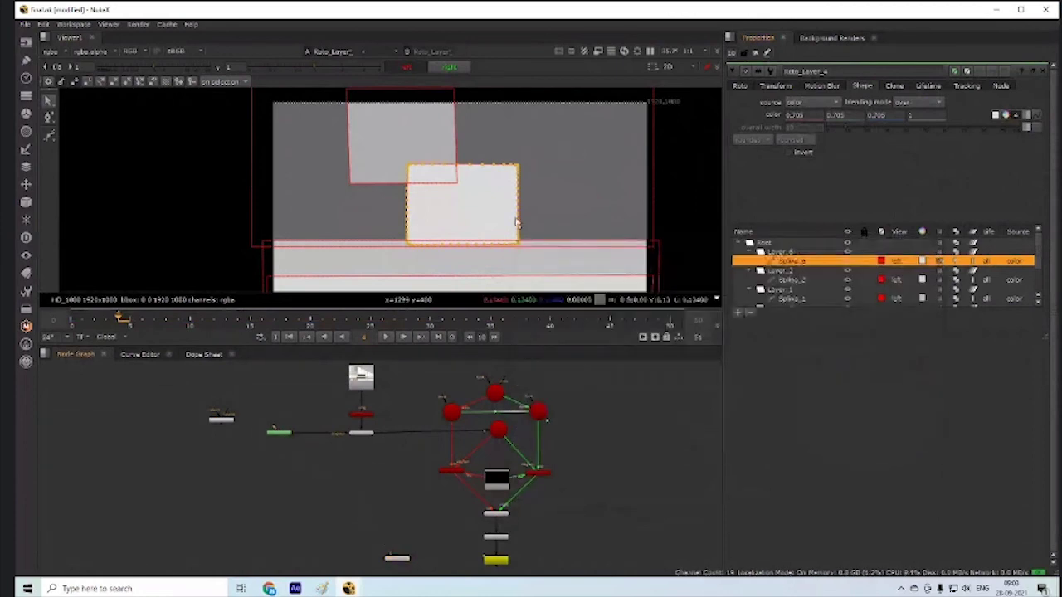
pyautogui.moveTo(668, 149)
pyautogui.mouseDown()
pyautogui.moveTo(670, 176)
pyautogui.moveTo(669, 154)
pyautogui.mouseUp()
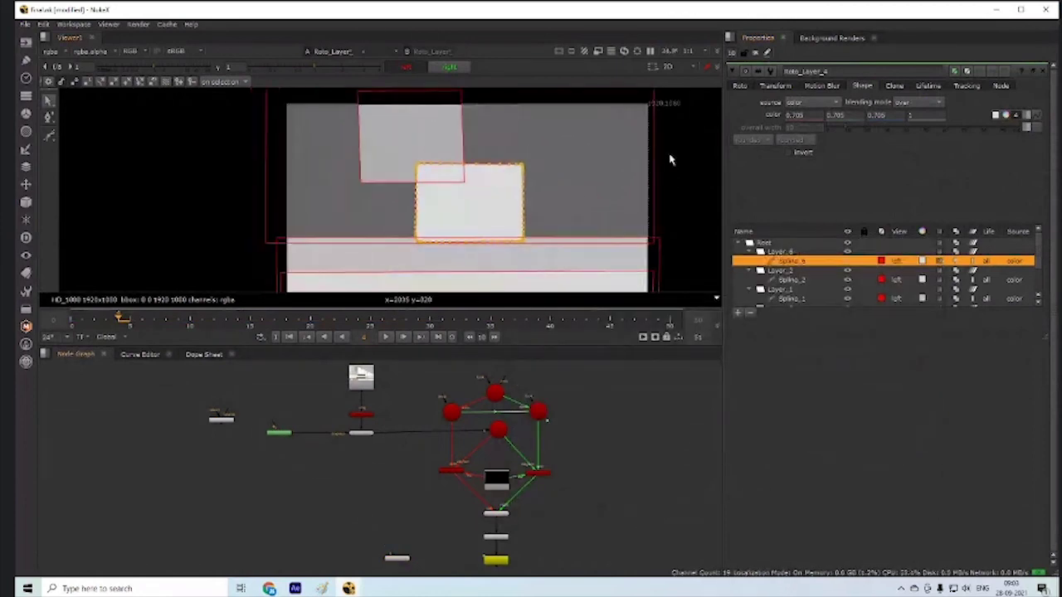
# - Deselect the bright rectangle's spline and switch the viewer from the 2D roto shapes to the 3D scene
pyautogui.scroll(-1, 440, 221)
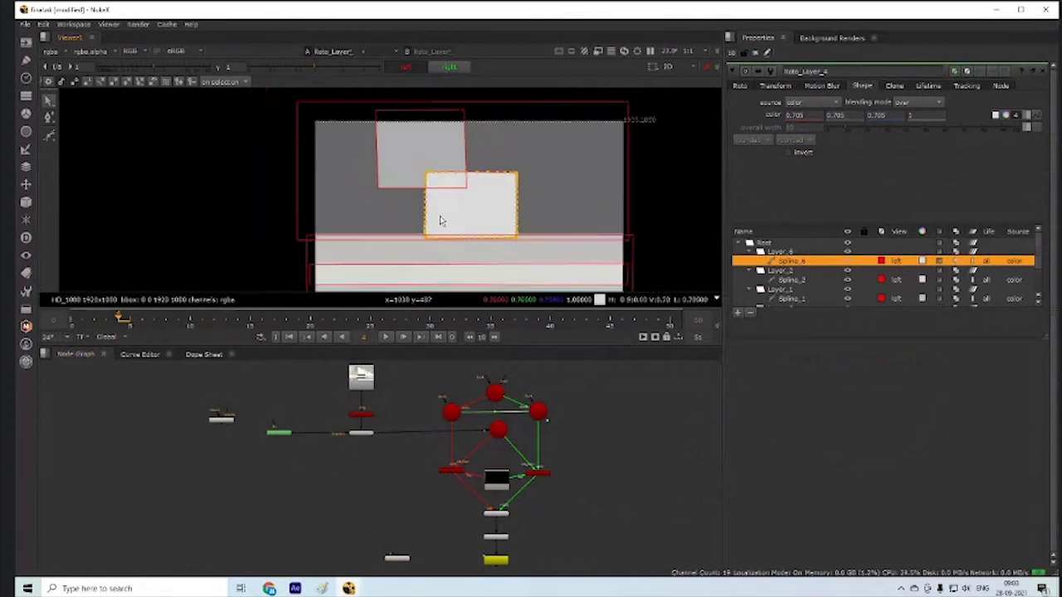
pyautogui.scroll(-1, 440, 221)
pyautogui.scroll(2, 440, 221)
pyautogui.moveTo(487, 452); pyautogui.dragTo(608, 482)
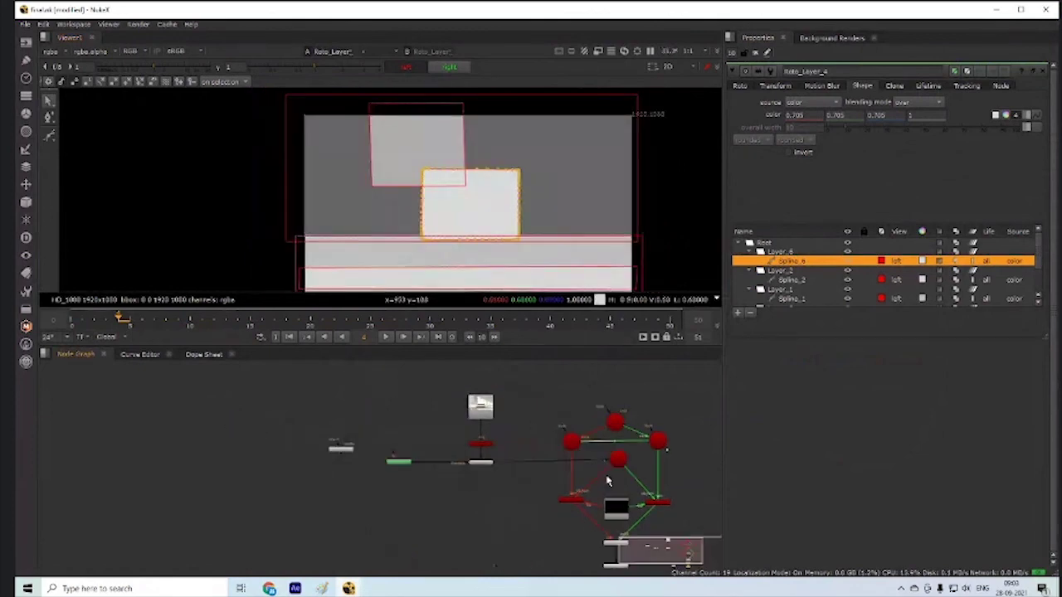
pyautogui.scroll(3, 539, 464)
pyautogui.click(241, 190)
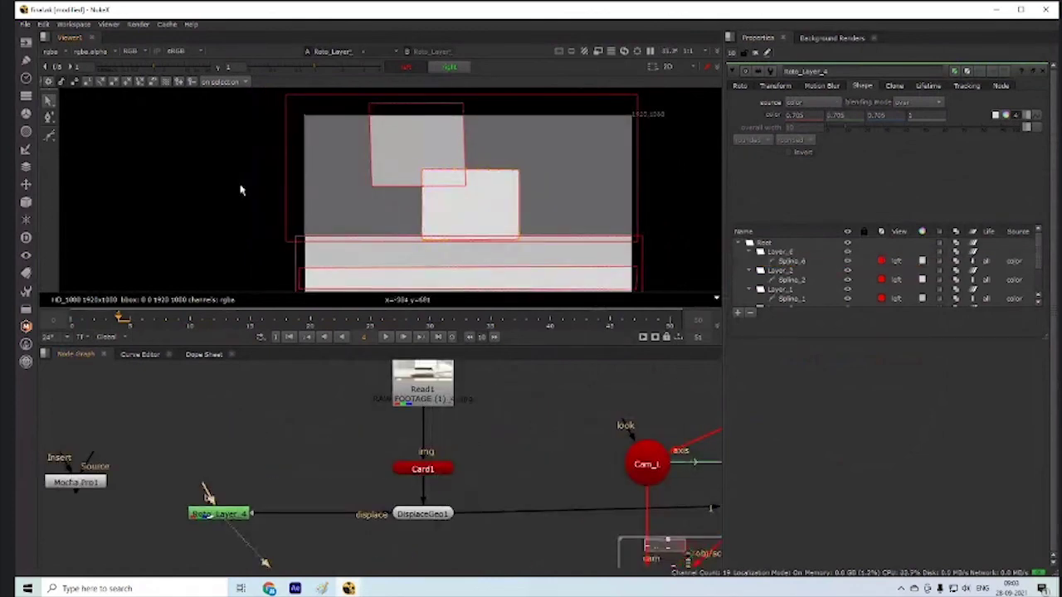
pyautogui.press('Tab')
pyautogui.scroll(2, 398, 169)
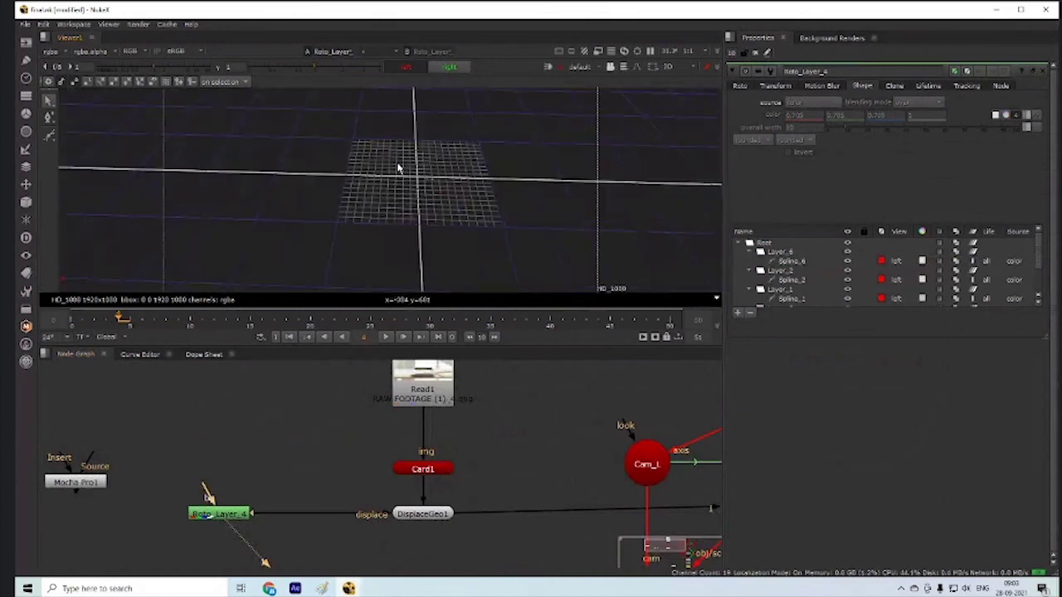
pyautogui.scroll(1, 398, 169)
# - Open the Card1 node's properties and examine its flat textured card at an angle in the 3D view
pyautogui.click(423, 394)
pyautogui.click(441, 469)
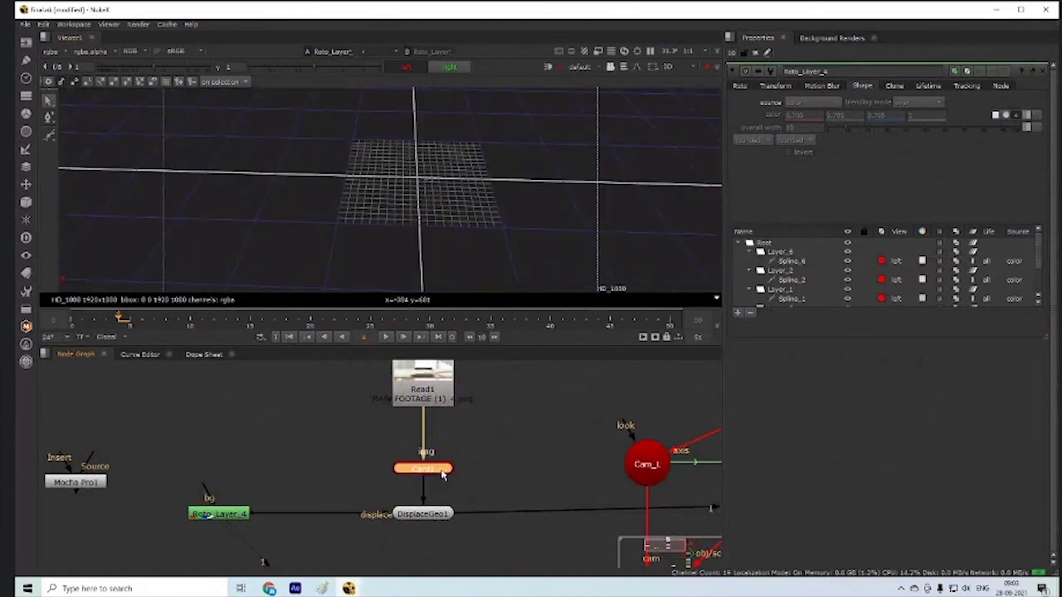
pyautogui.doubleClick(441, 469)
pyautogui.moveTo(365, 199); pyautogui.dragTo(407, 170)
pyautogui.scroll(8, 407, 171)
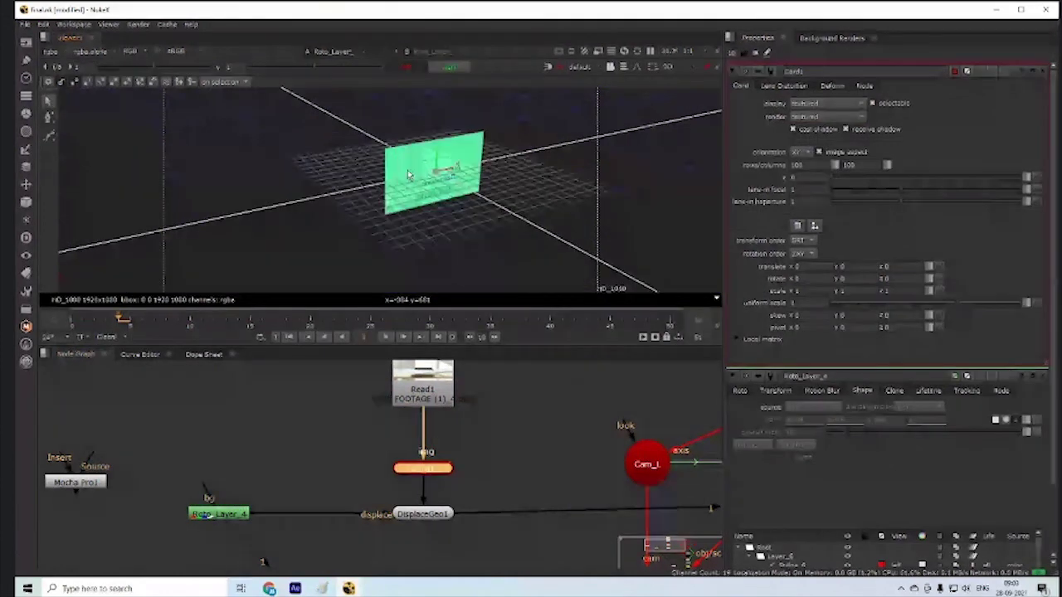
pyautogui.scroll(-4, 409, 174)
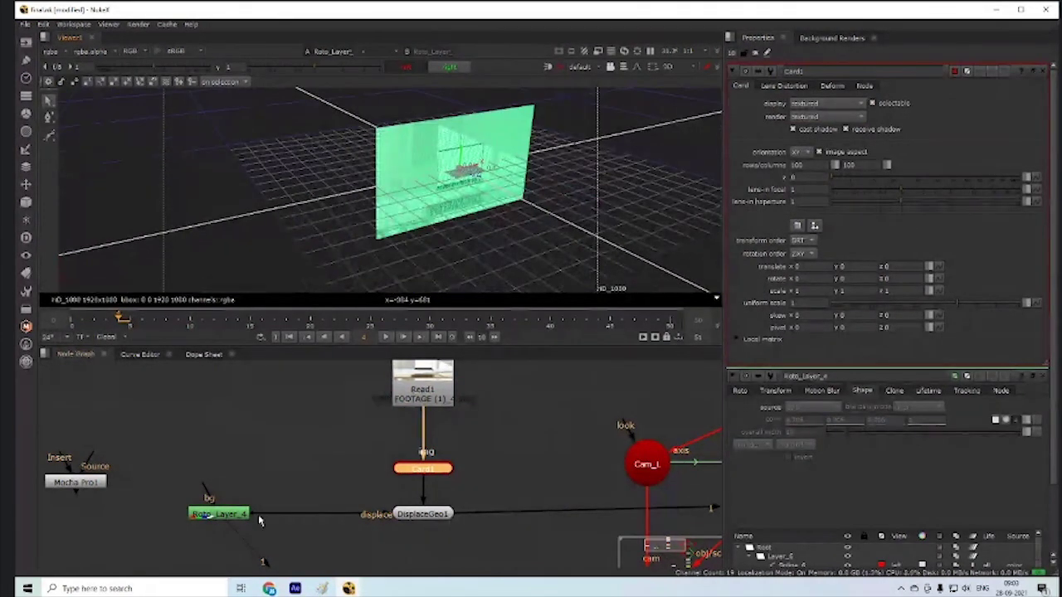
# - Open the DisplaceGeo1 node's properties, show its output in the viewer and examine the displaced card from the side
pyautogui.doubleClick(422, 514)
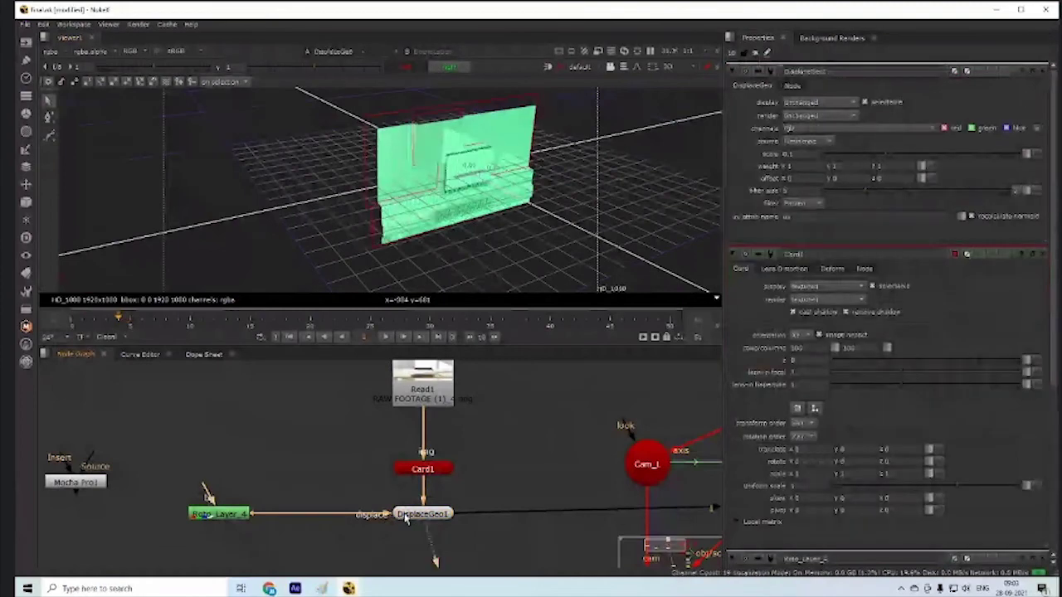
pyautogui.moveTo(487, 201); pyautogui.dragTo(432, 232)
pyautogui.scroll(-5, 498, 452)
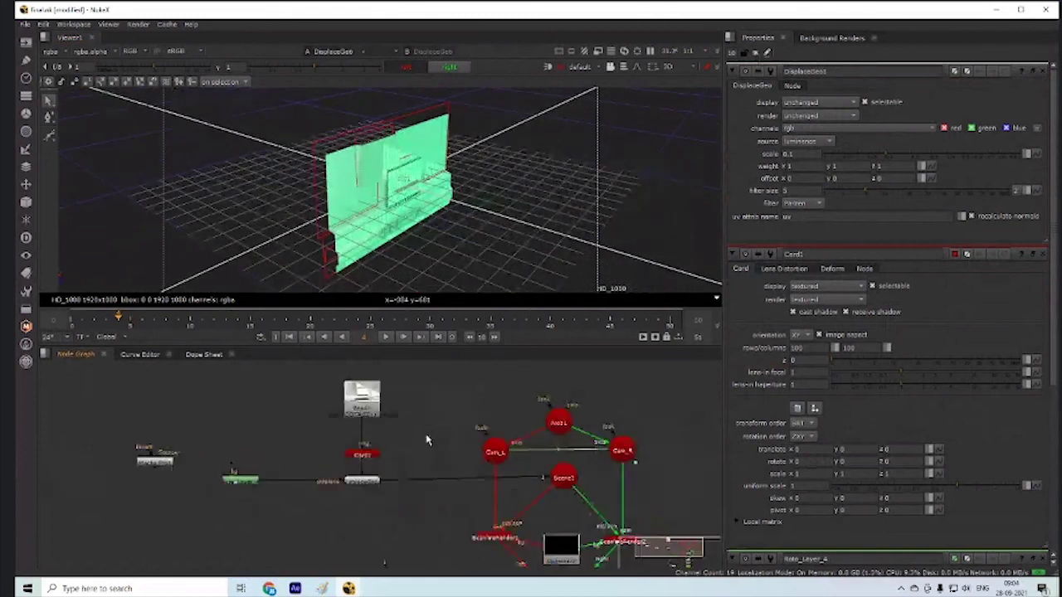
# - Inspect the stereo camera setup around Scene1, selecting the Cam_L node and then Cam_R
pyautogui.scroll(4, 408, 422)
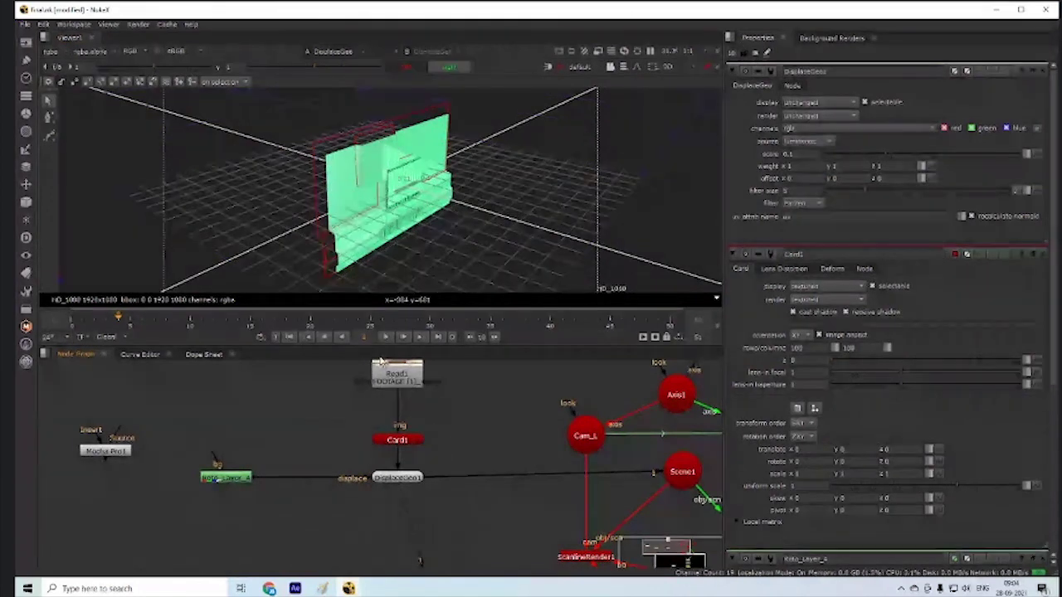
pyautogui.moveTo(522, 415); pyautogui.dragTo(382, 430)
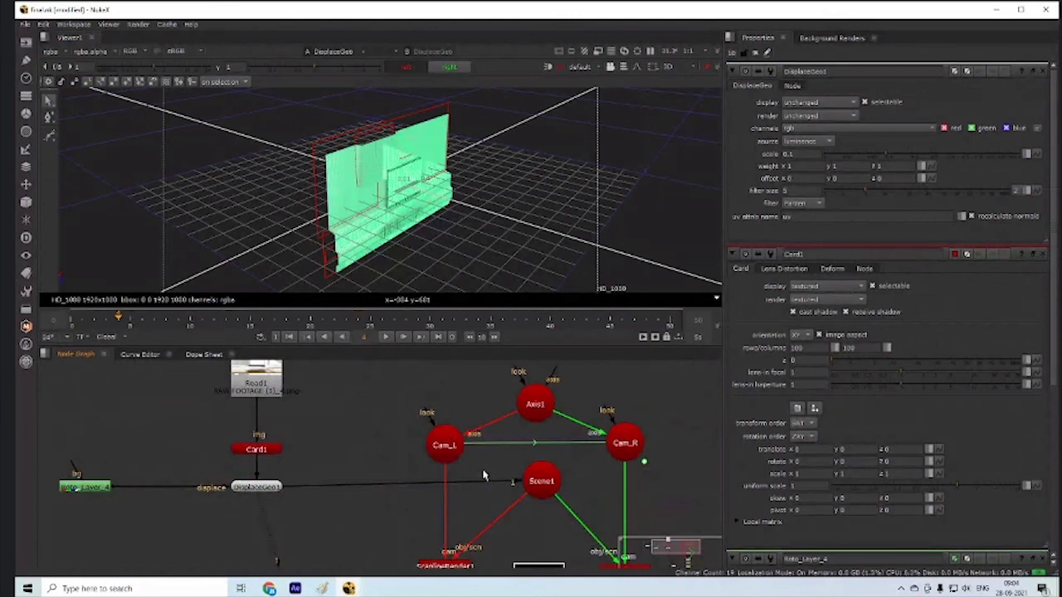
pyautogui.click(455, 455)
pyautogui.click(632, 448)
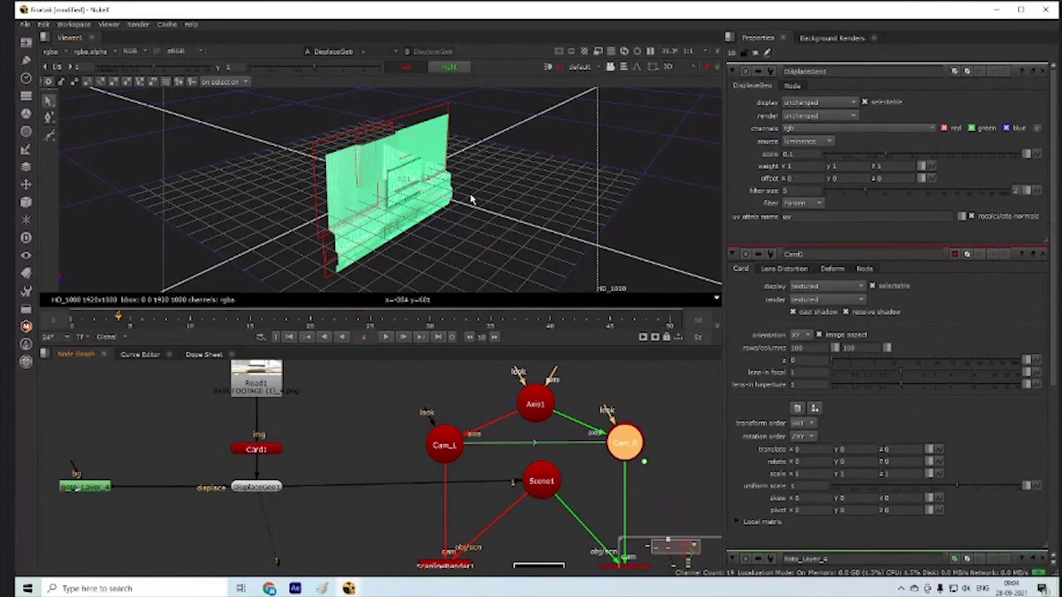
# - Examine the displaced card's raised central rectangle and its edges close up in the 3D view
pyautogui.scroll(5, 498, 198)
pyautogui.scroll(1, 526, 197)
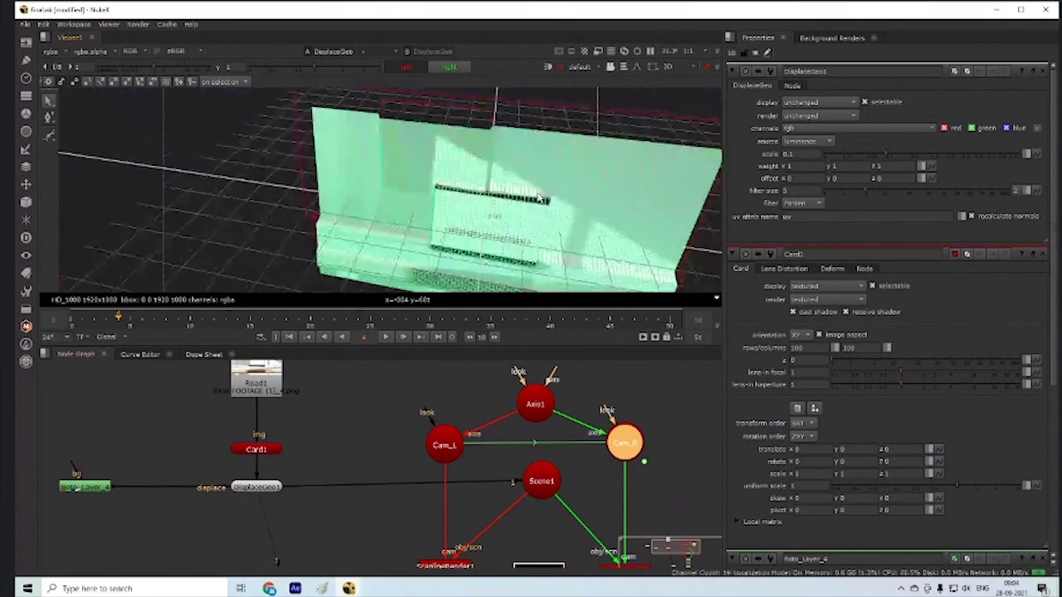
pyautogui.scroll(-3, 536, 197)
pyautogui.moveTo(474, 208); pyautogui.dragTo(431, 193)
pyautogui.scroll(1, 434, 190)
pyautogui.scroll(5, 435, 190)
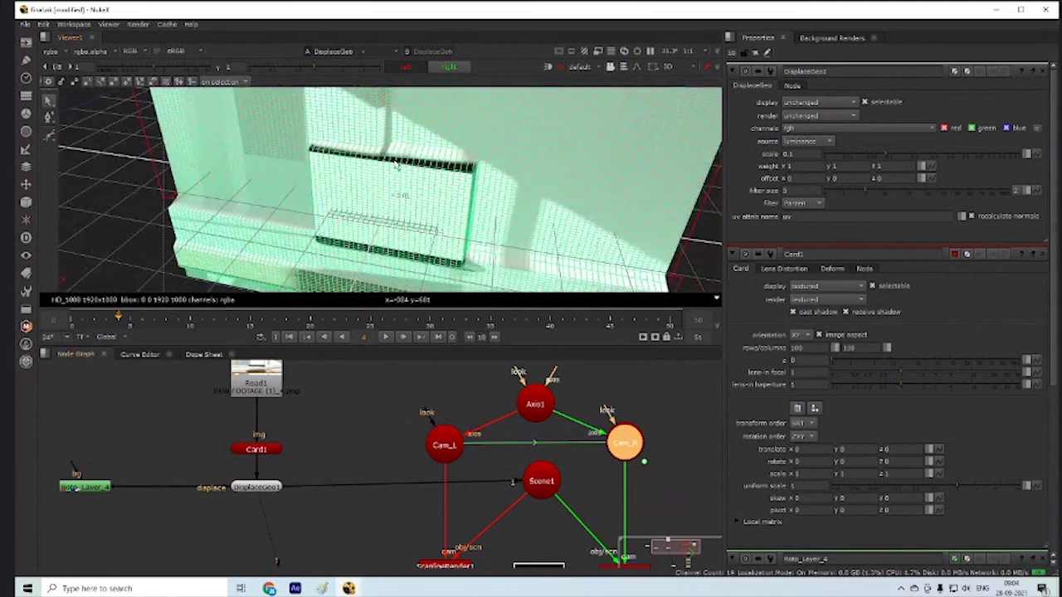
# - Return the viewer to 2D and inspect the ScanlineRender nodes and the left/right view join below the cameras
pyautogui.press('Tab')
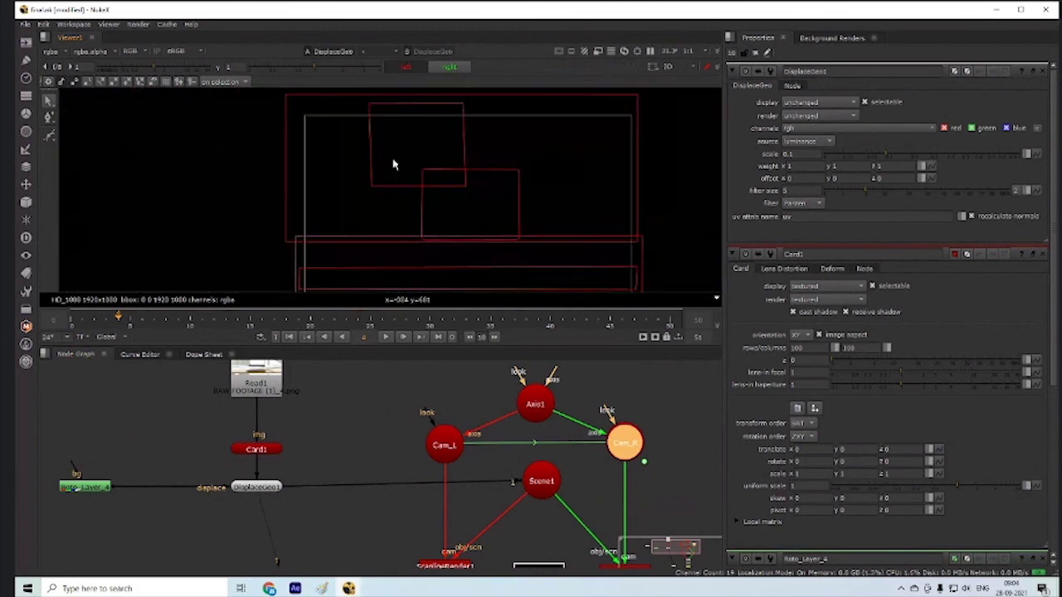
pyautogui.moveTo(529, 522); pyautogui.dragTo(569, 383)
pyautogui.scroll(-4, 569, 414)
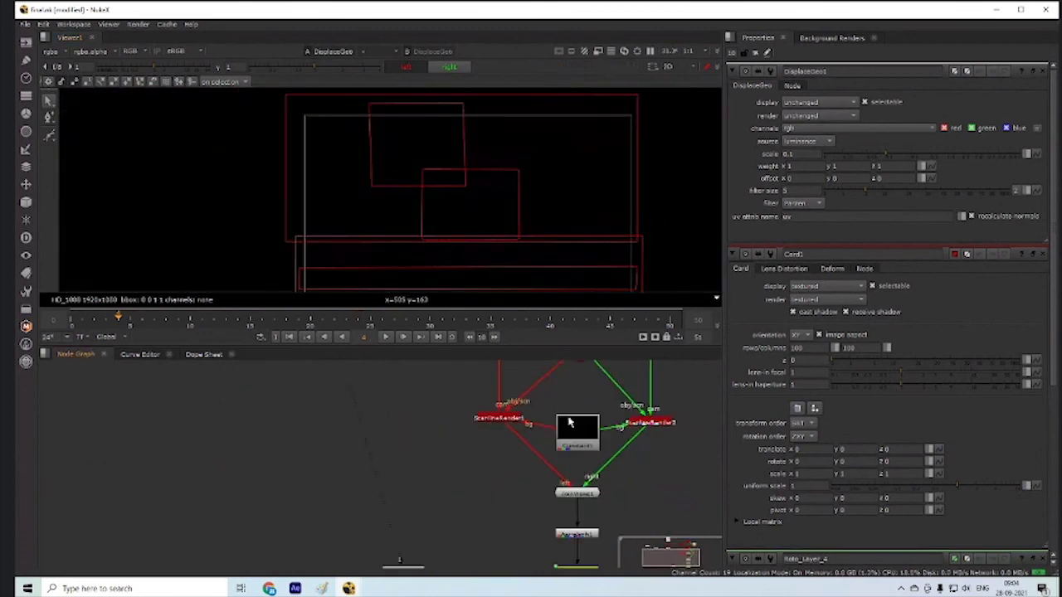